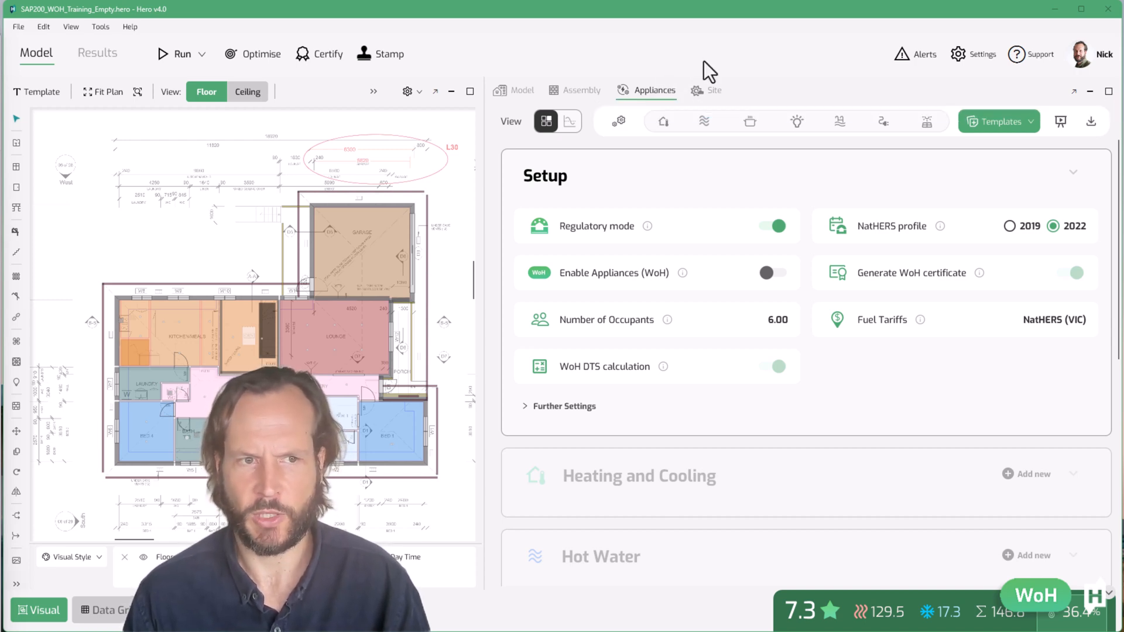
Turn on Enable Appliances (WoH) in the Setup section
click(773, 273)
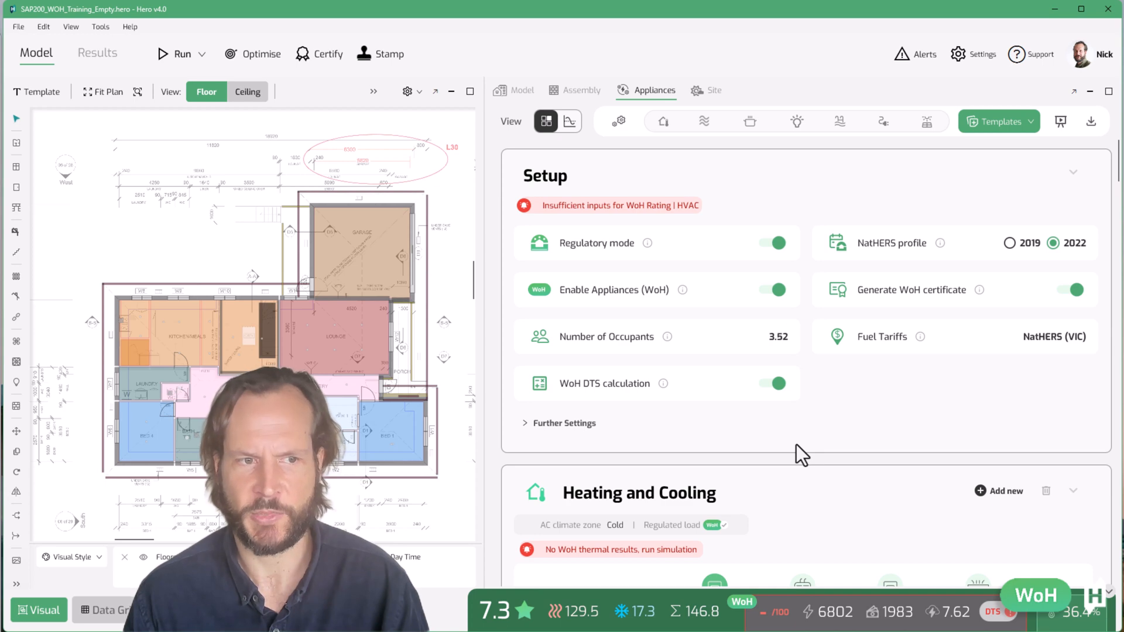
Scroll through the appliance sections to review heating, hot water, cooking and lighting settings
scroll(796, 444, down, 4)
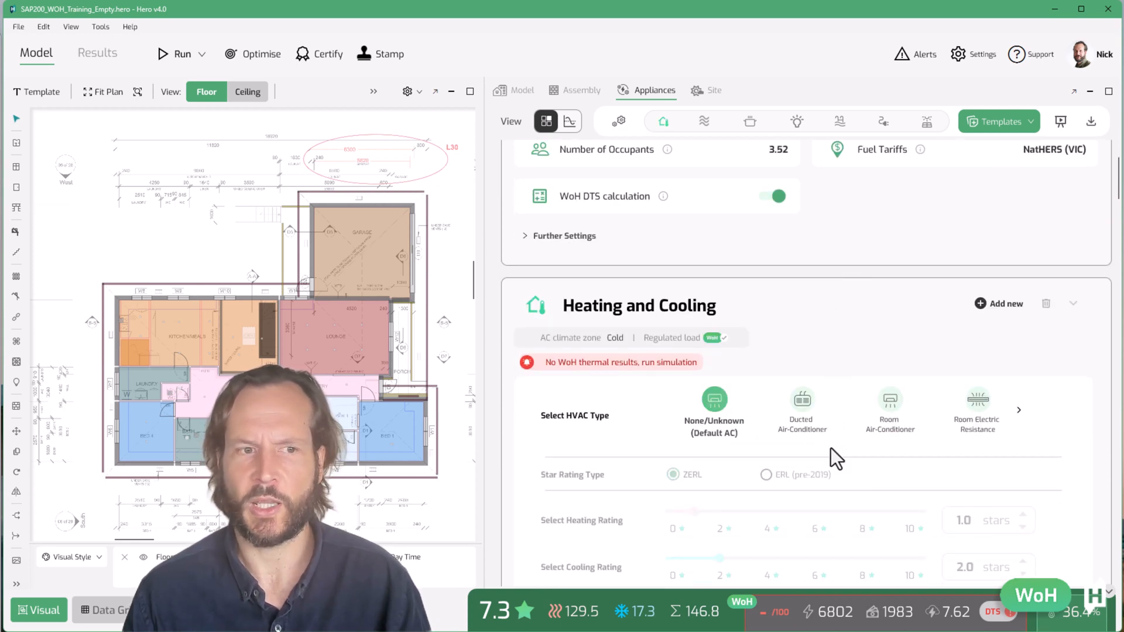
scroll(831, 448, down, 2)
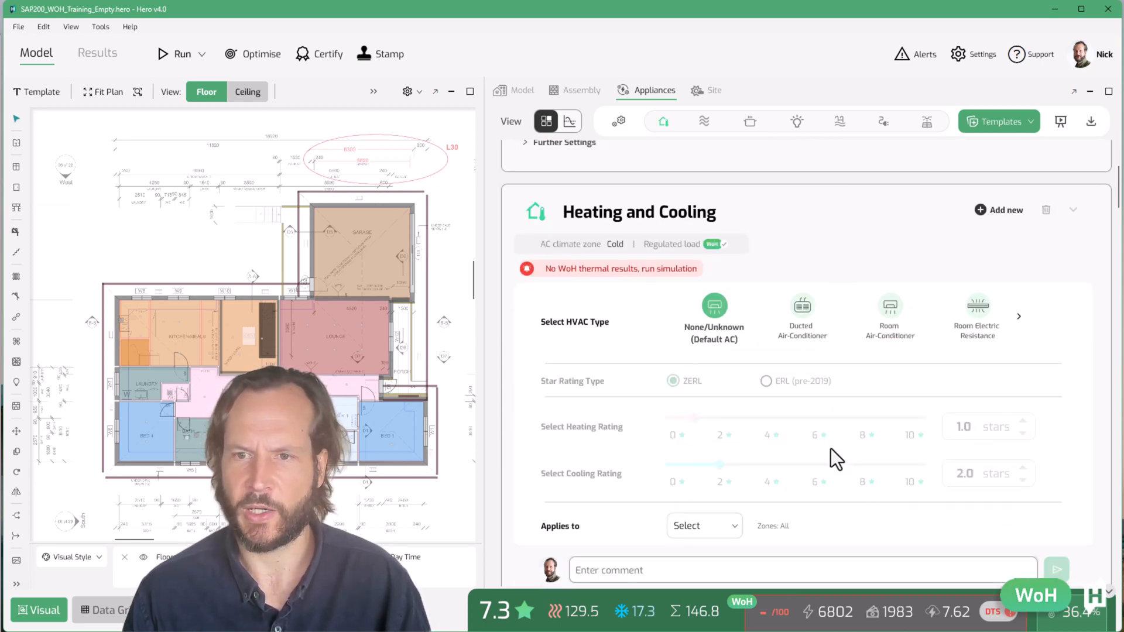
scroll(830, 448, down, 8)
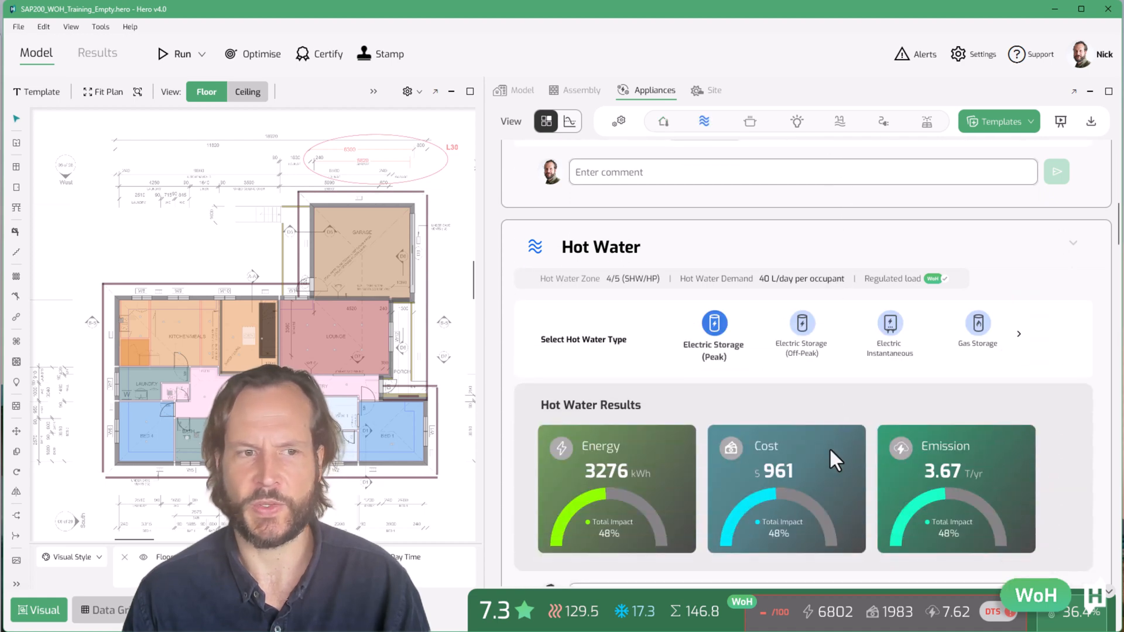
scroll(829, 447, down, 7)
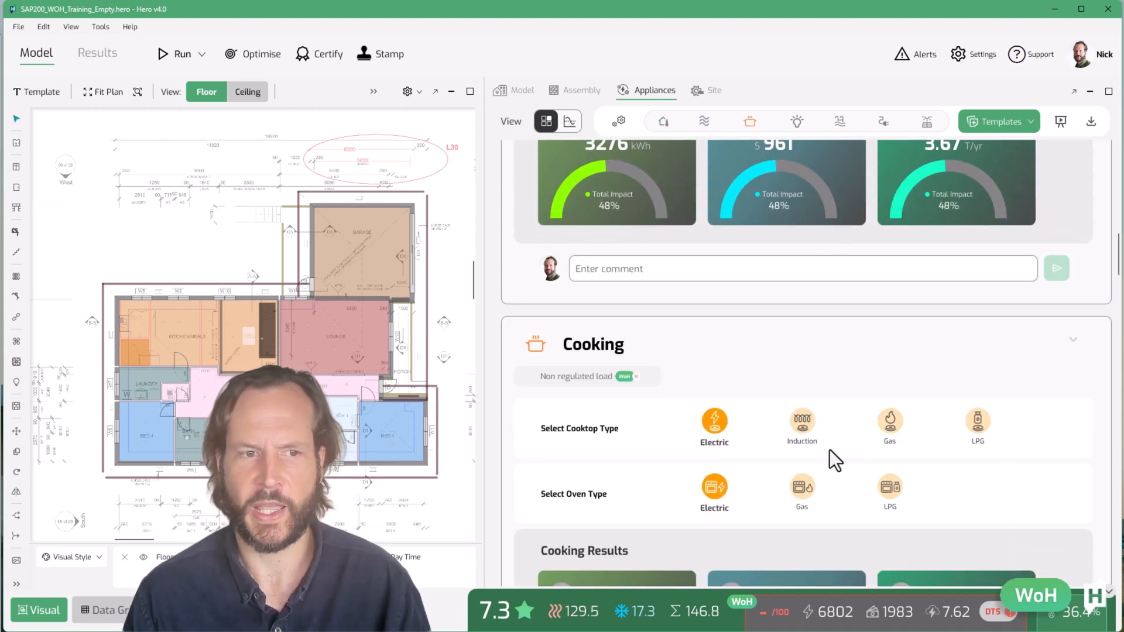
scroll(830, 450, down, 4)
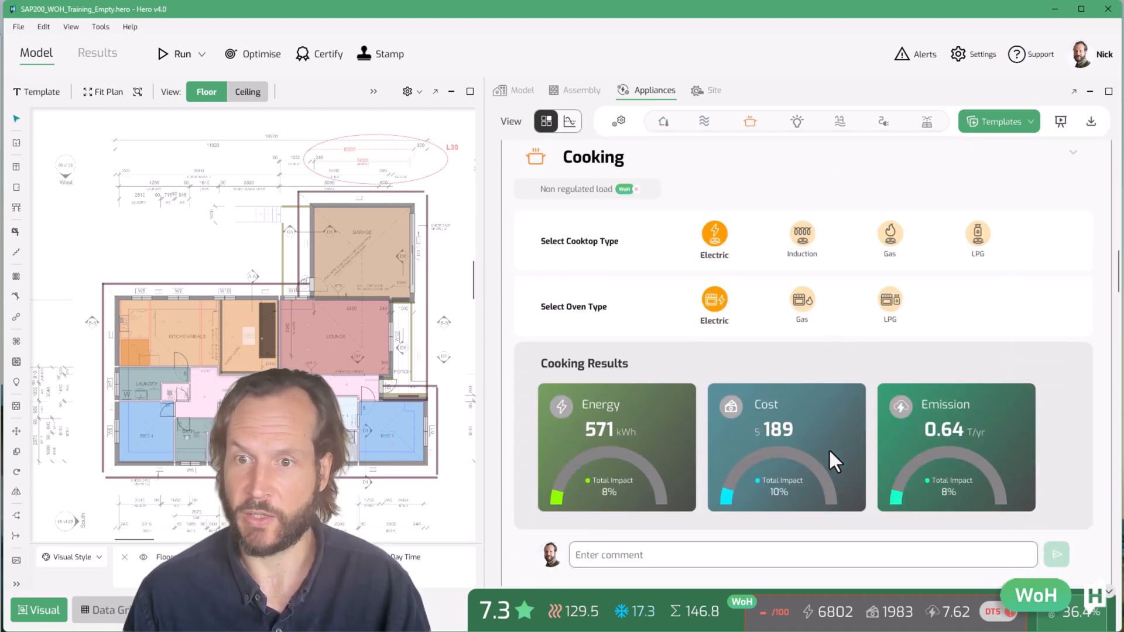
scroll(829, 450, down, 4)
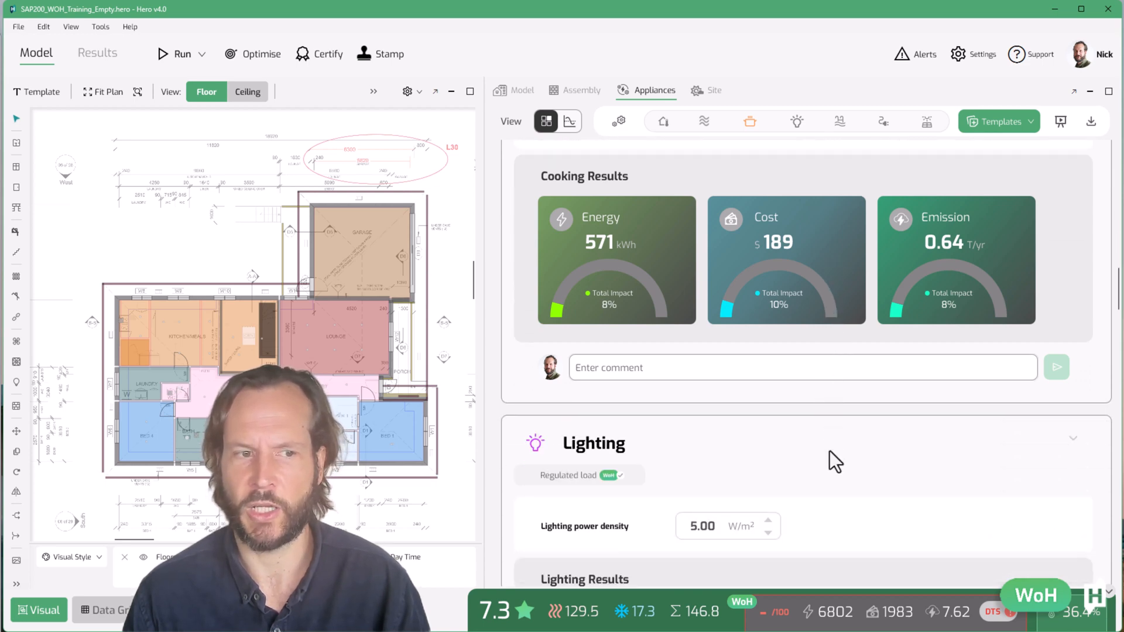
scroll(830, 450, down, 10)
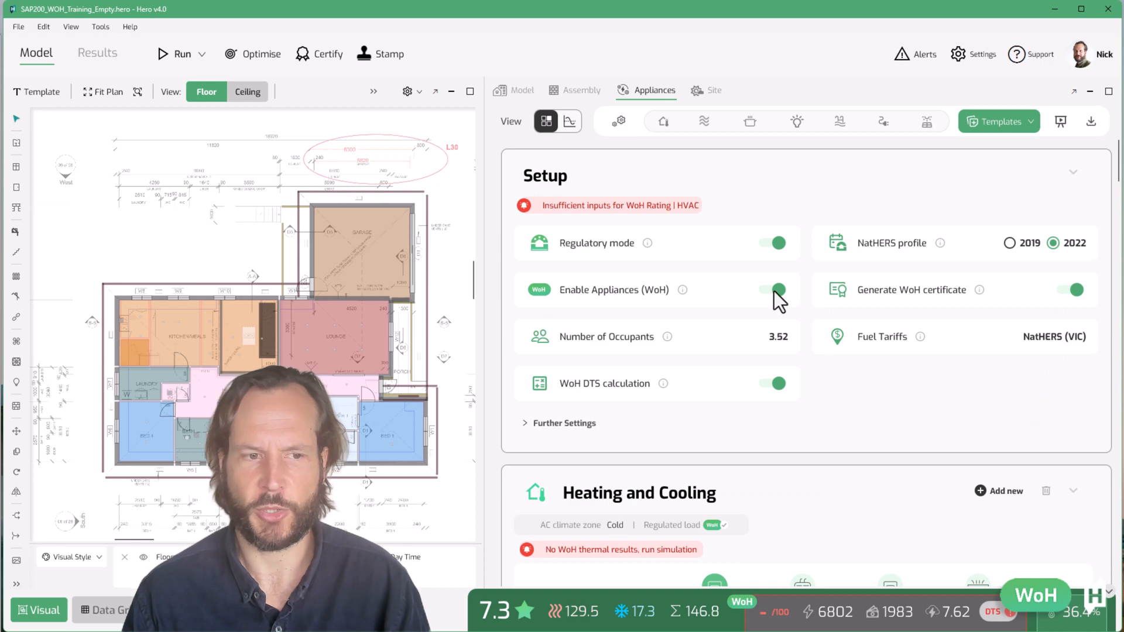
Switch Enable Appliances (WoH) off and back on
mouse_move(772, 290)
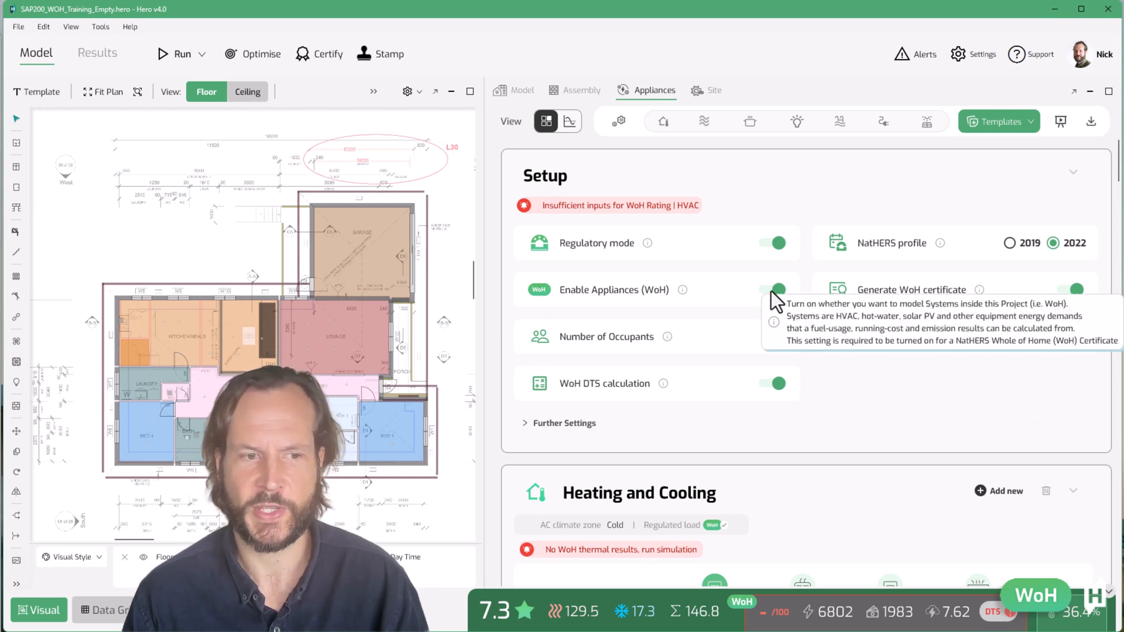
click(771, 291)
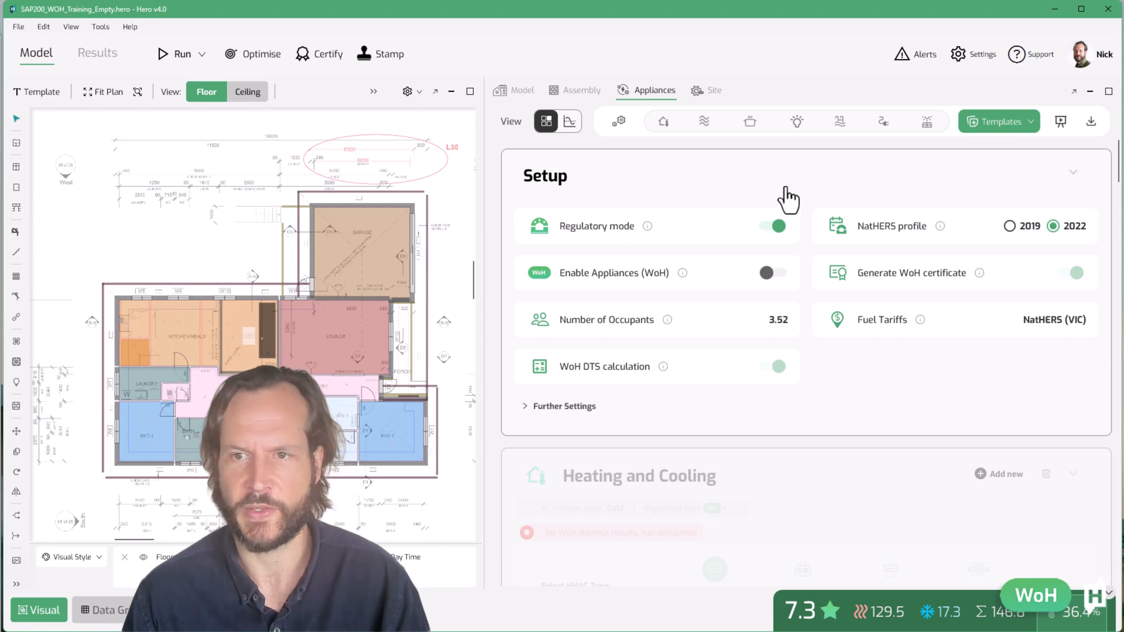
click(776, 274)
Set the hot water type to Gas Storage and raise its star rating
scroll(802, 384, down, 5)
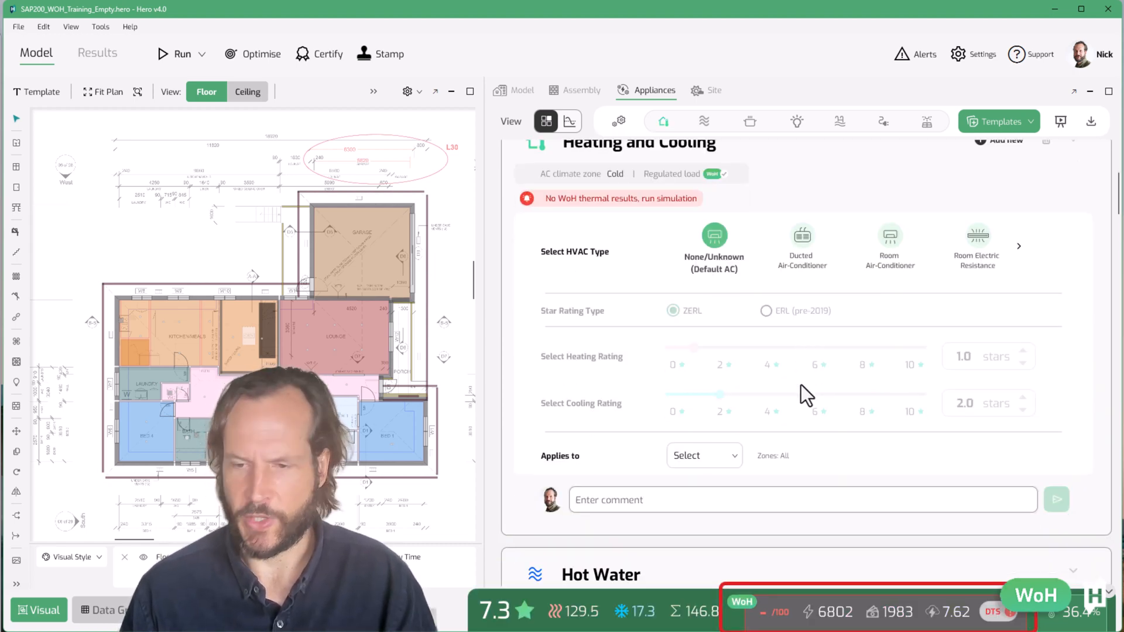
scroll(801, 386, down, 1)
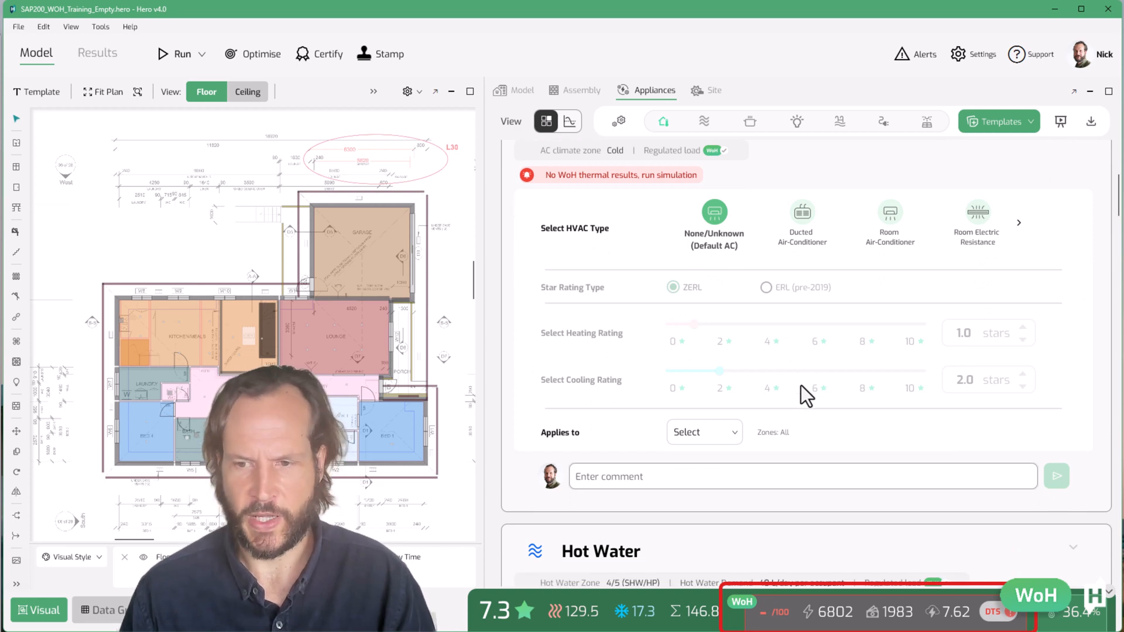
scroll(778, 181, up, 3)
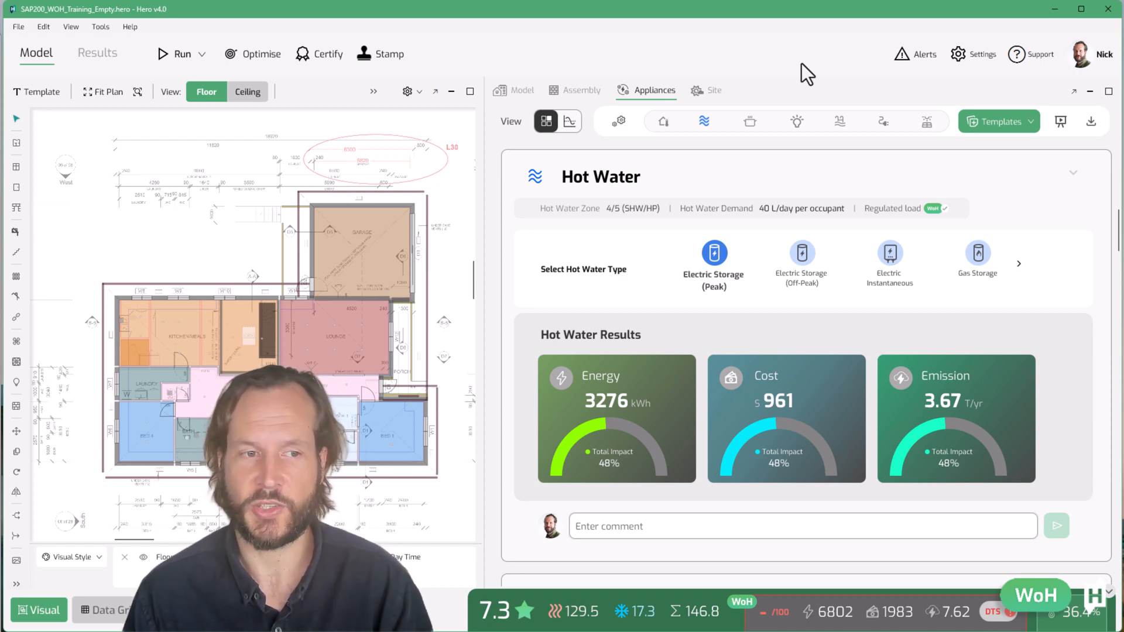
click(804, 253)
click(978, 253)
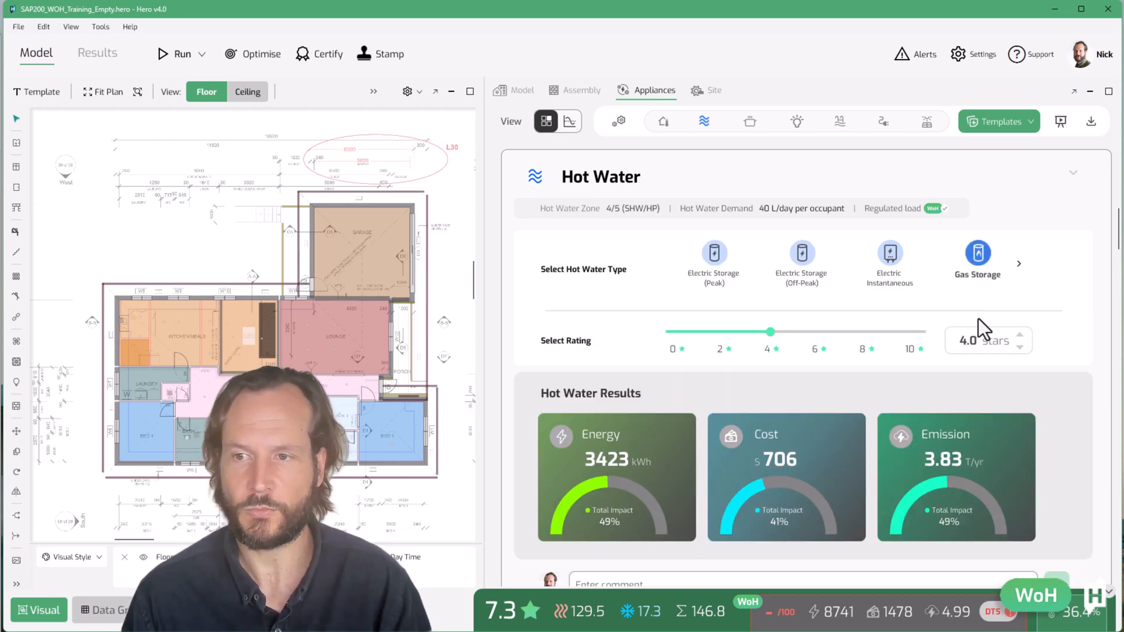
click(1022, 335)
click(1022, 335)
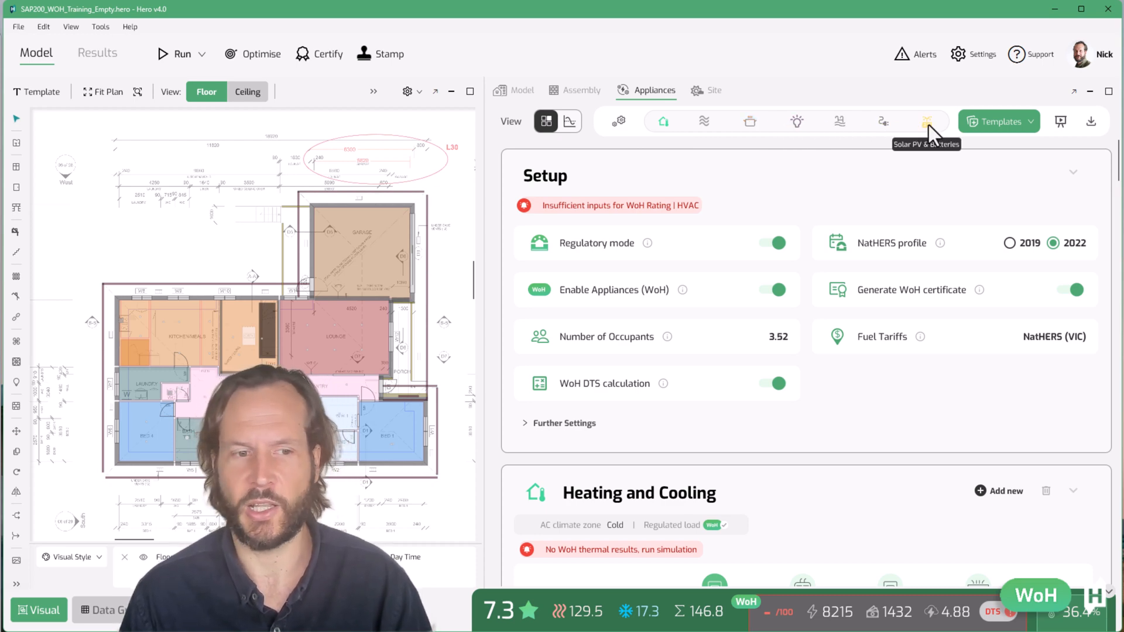
Review the Heating and Cooling section settings
scroll(893, 191, down, 4)
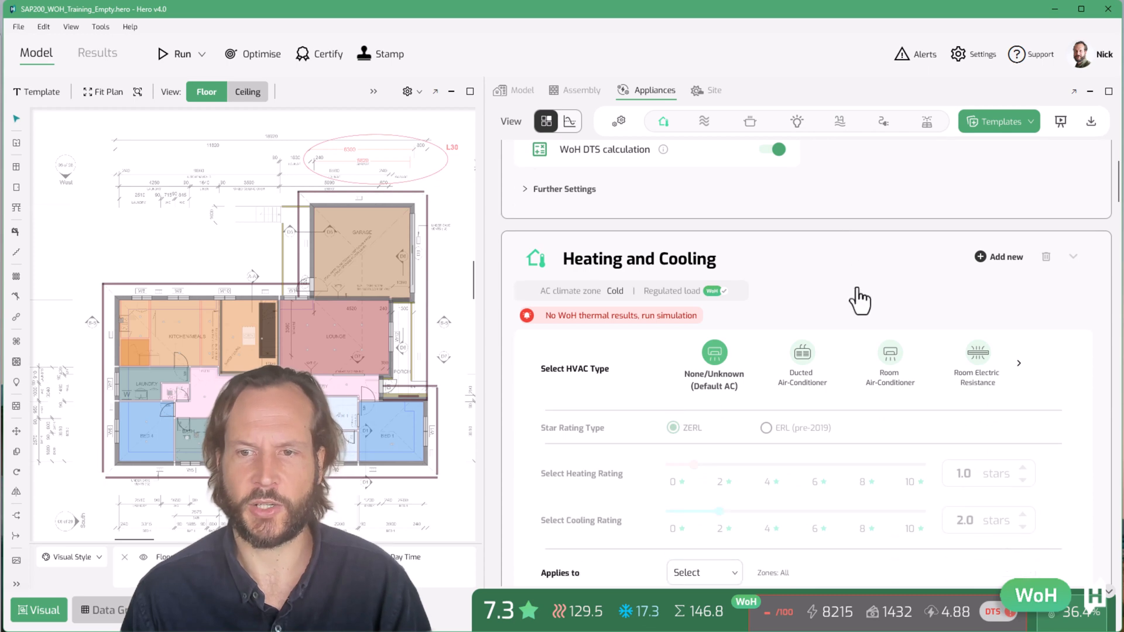
scroll(822, 280, down, 1)
scroll(817, 271, down, 1)
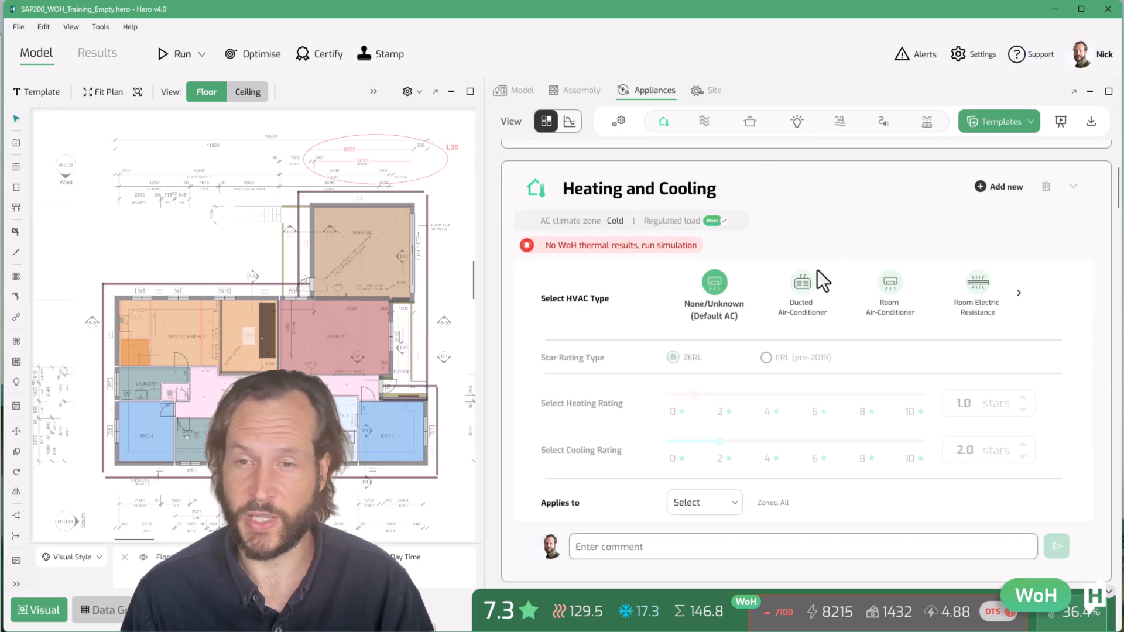
scroll(818, 270, down, 1)
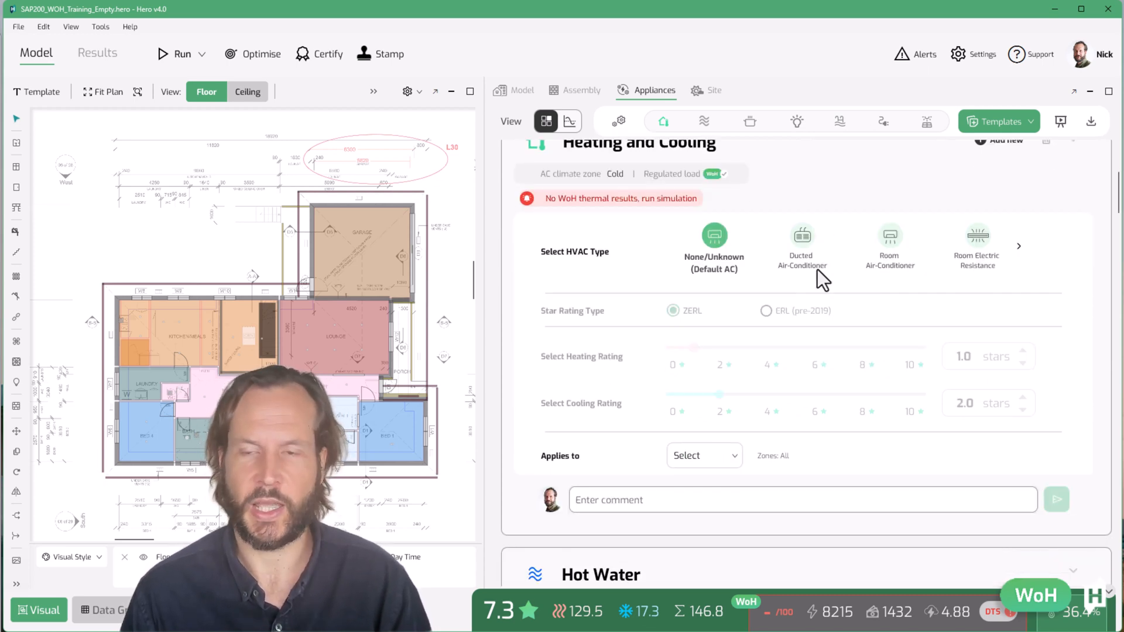
scroll(808, 204, up, 1)
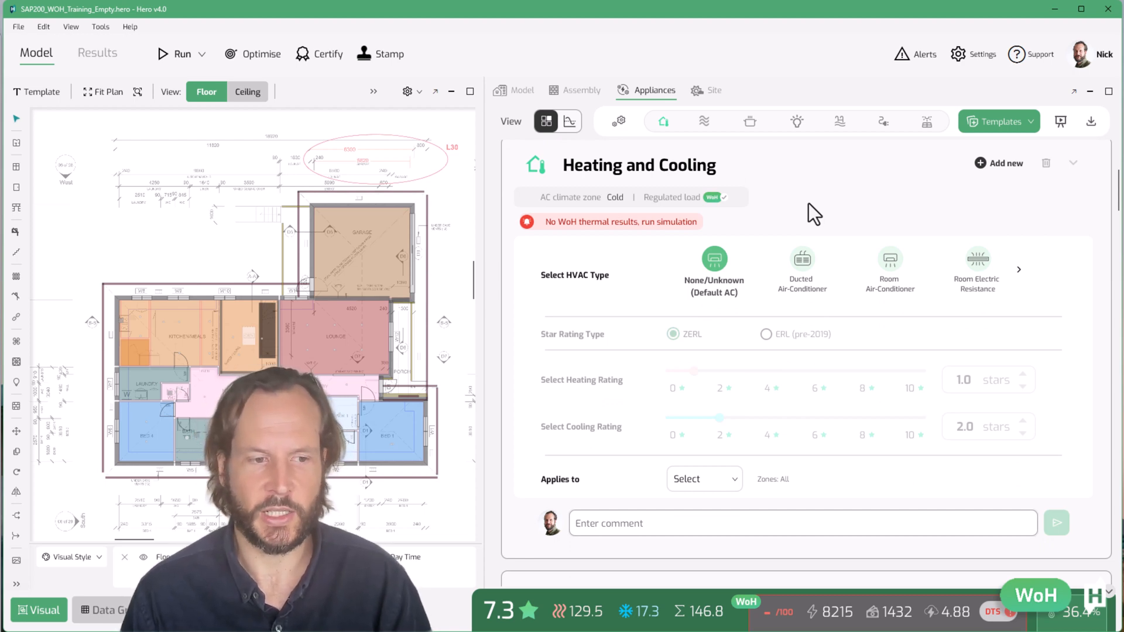
scroll(831, 135, up, 6)
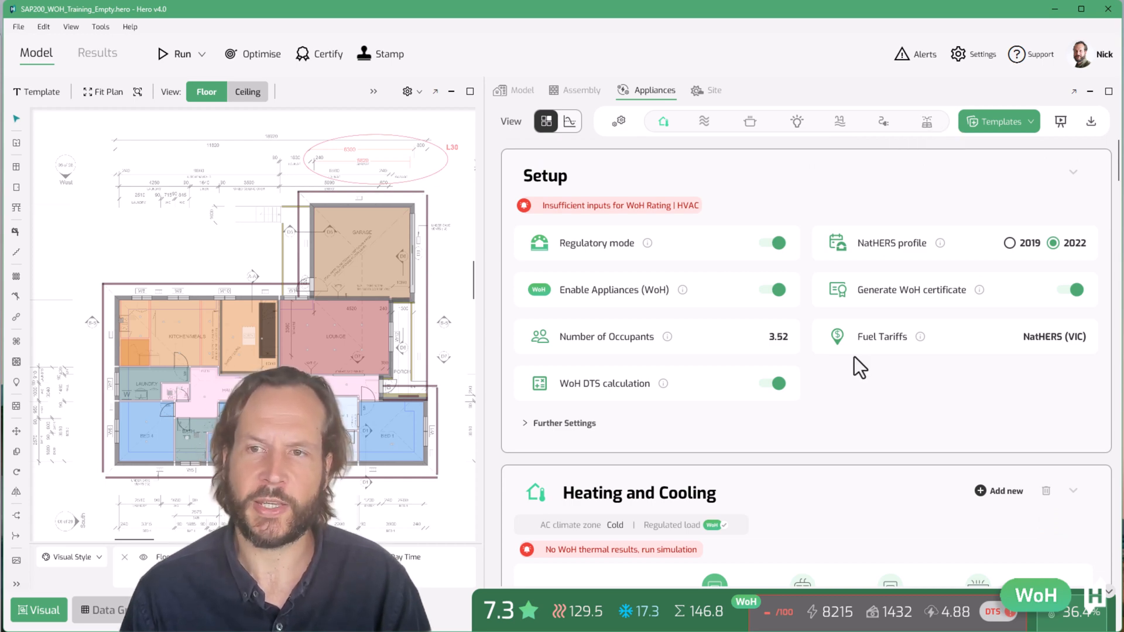
Jump to the Heating and Cooling section and run the simulation
click(754, 123)
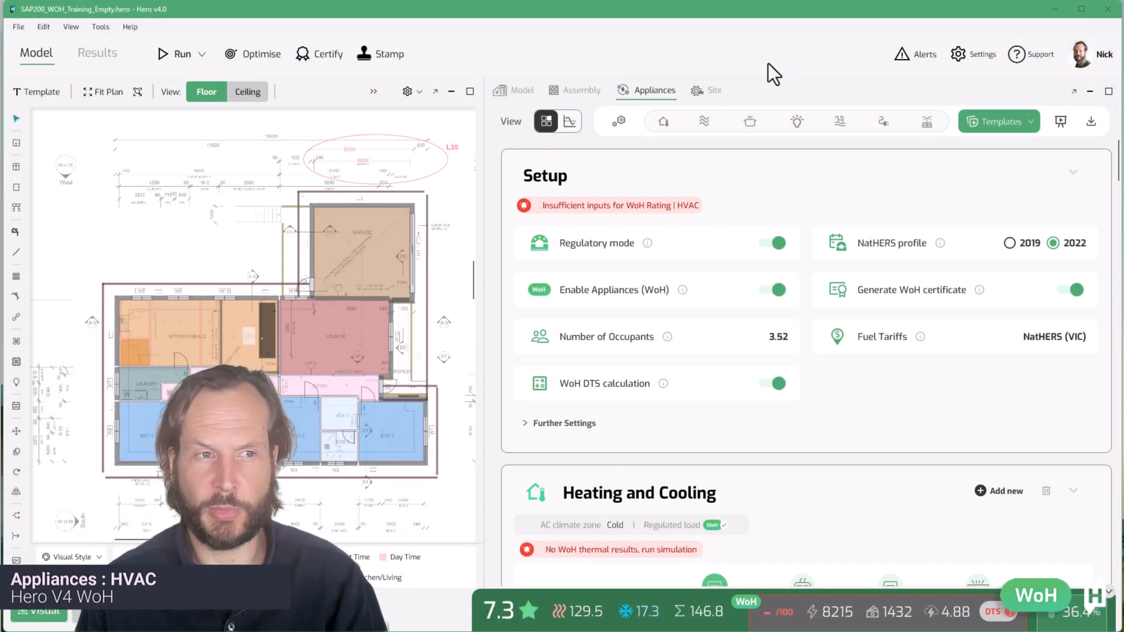
click(663, 123)
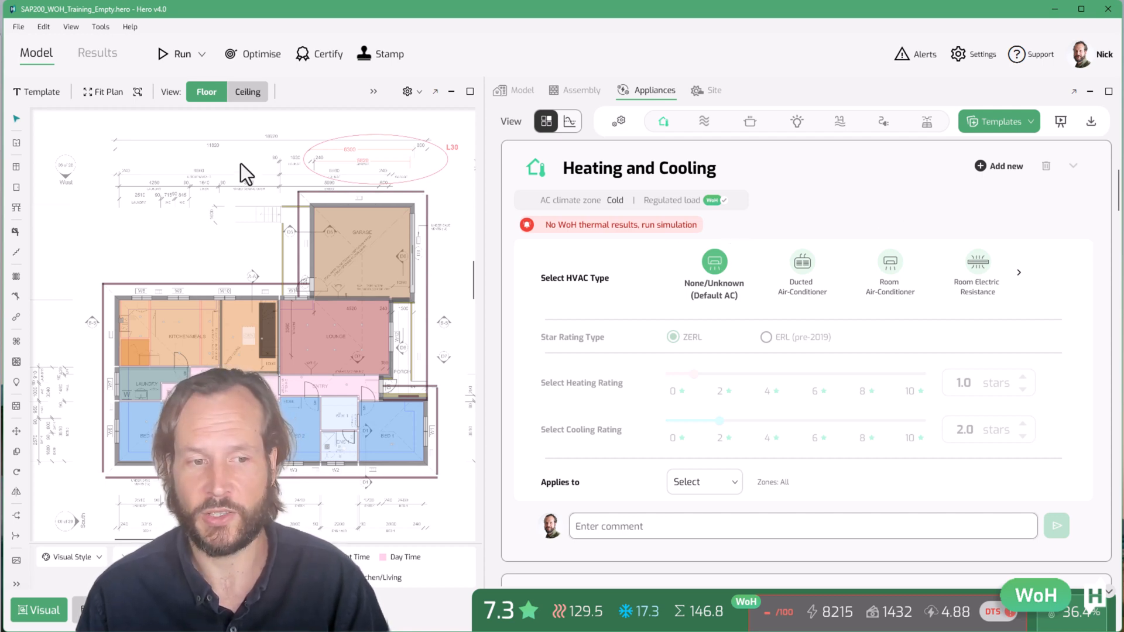
click(172, 60)
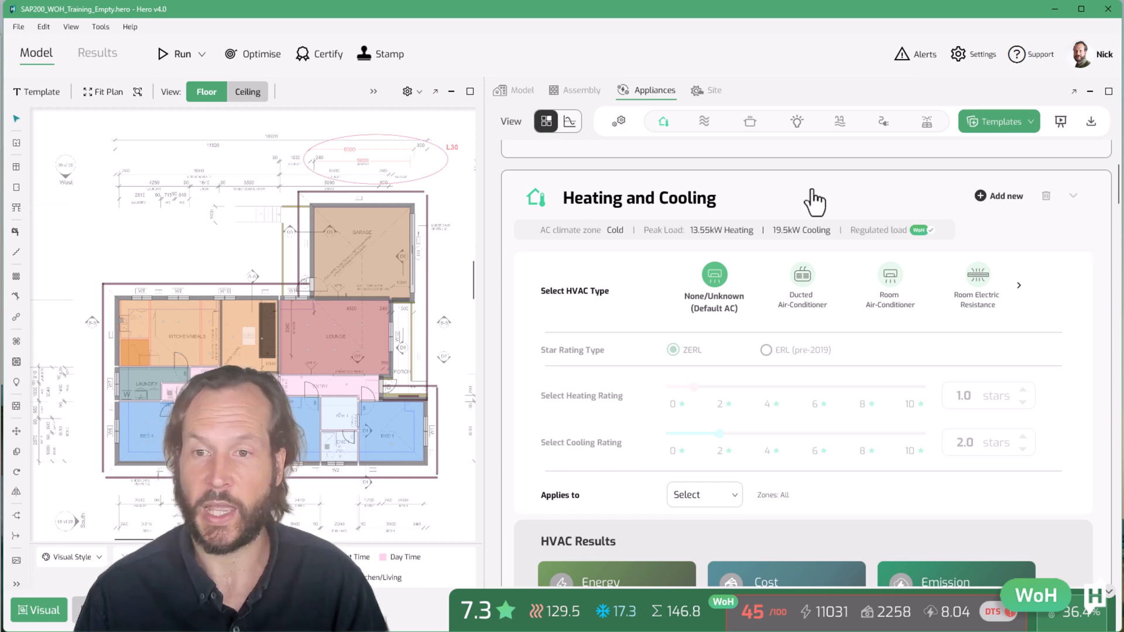
Review the HVAC results and the zones list the default system applies to
scroll(830, 431, down, 3)
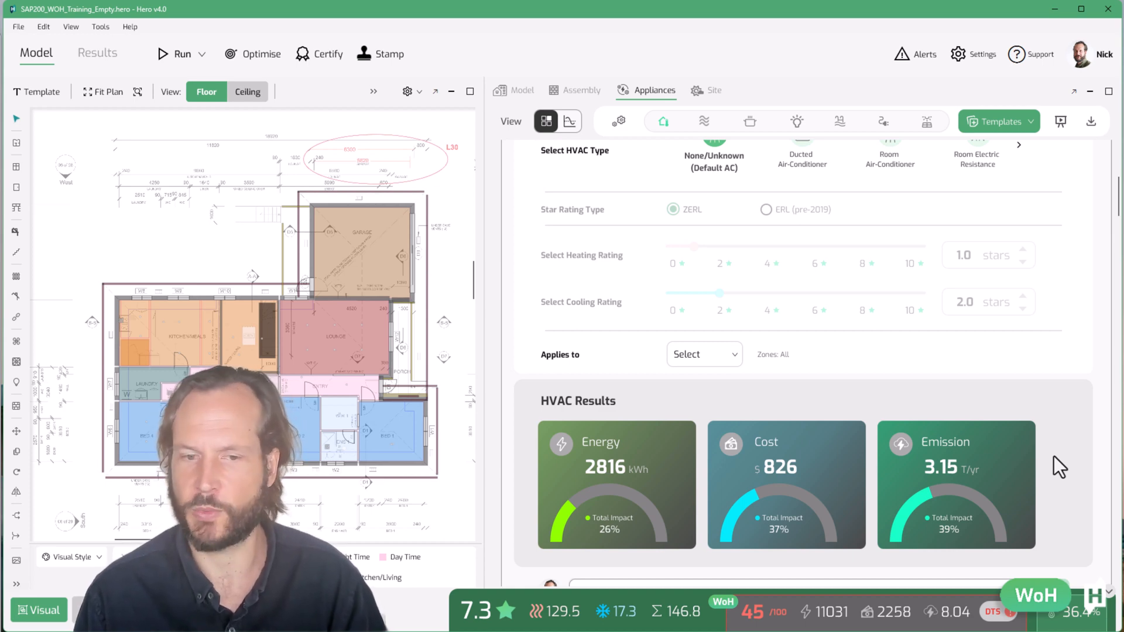
scroll(1061, 467, up, 2)
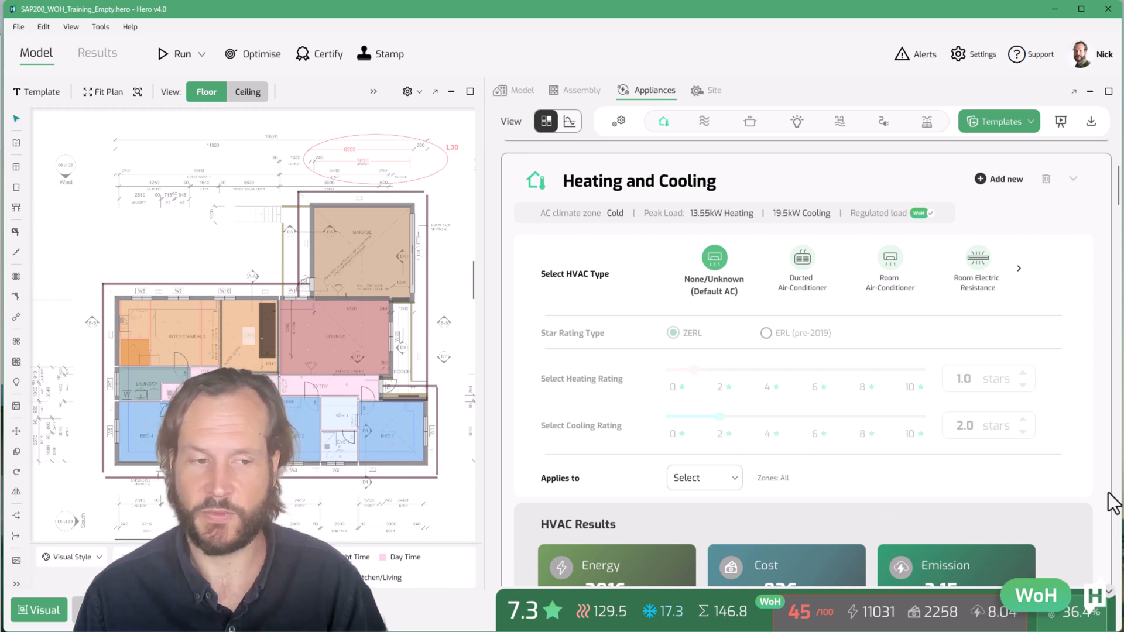
scroll(1113, 503, down, 1)
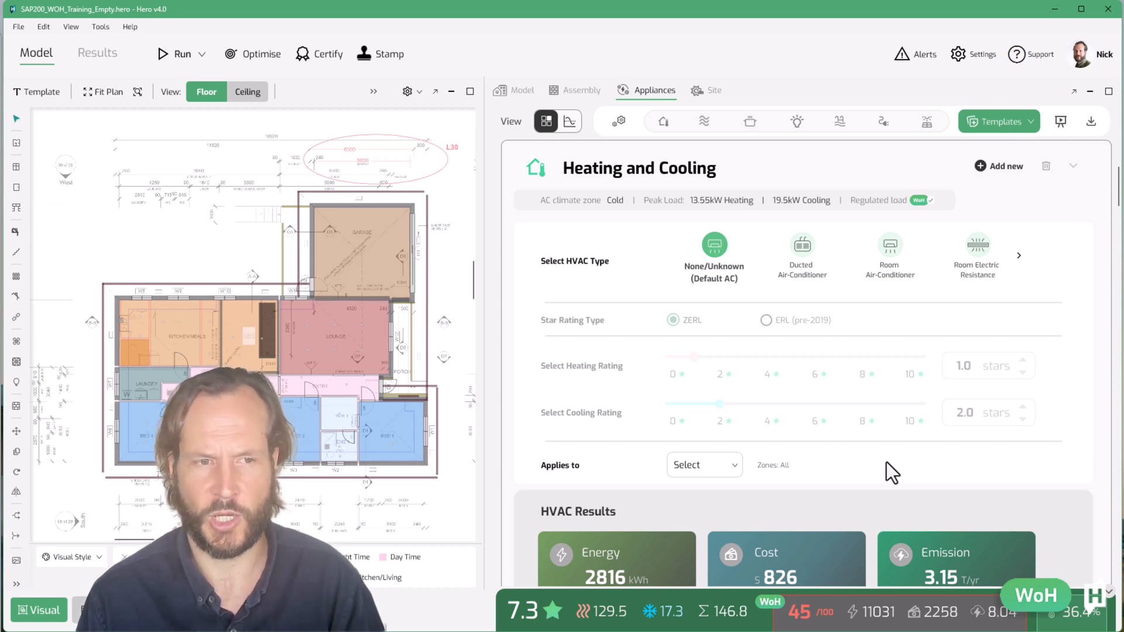
click(721, 466)
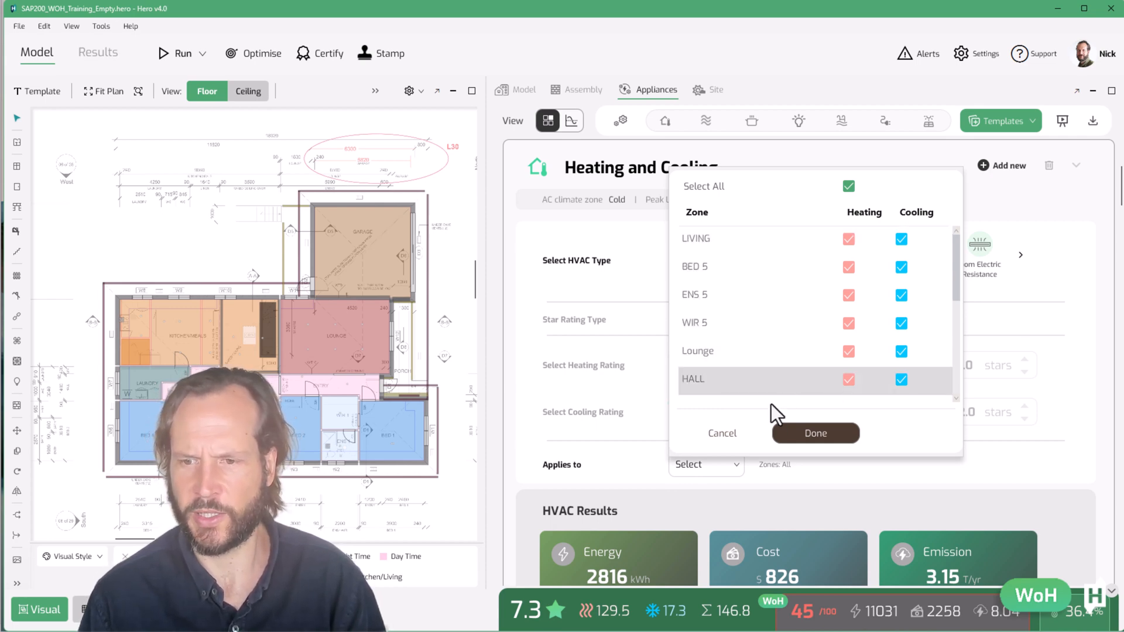
click(815, 433)
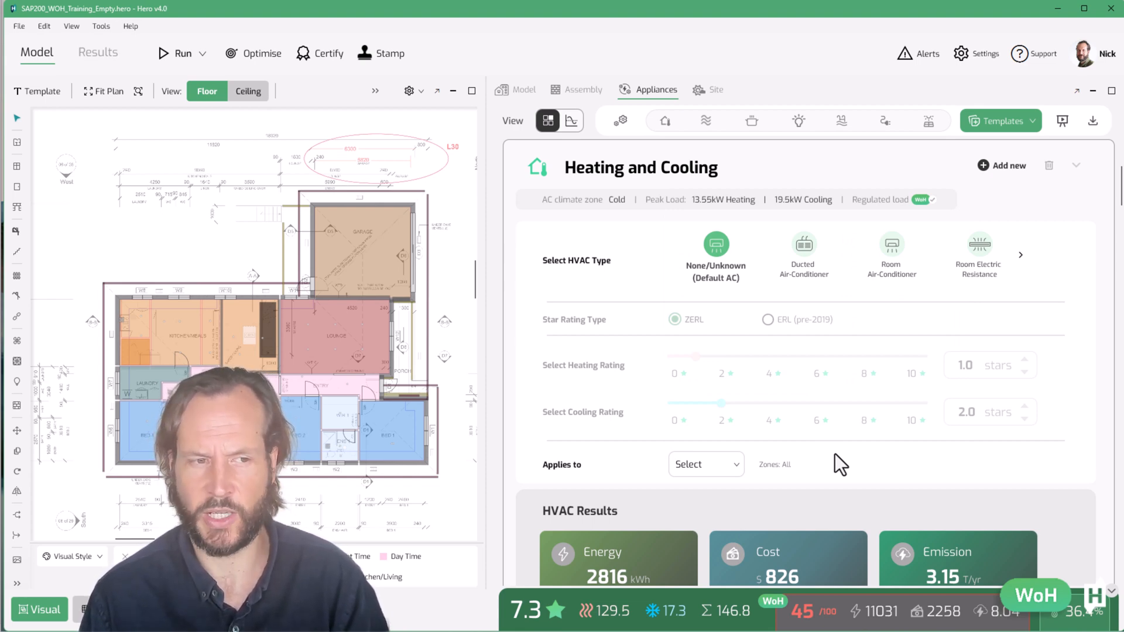
Add a second HVAC group applying heating and cooling to the BED 5 zone
click(996, 172)
scroll(899, 389, down, 4)
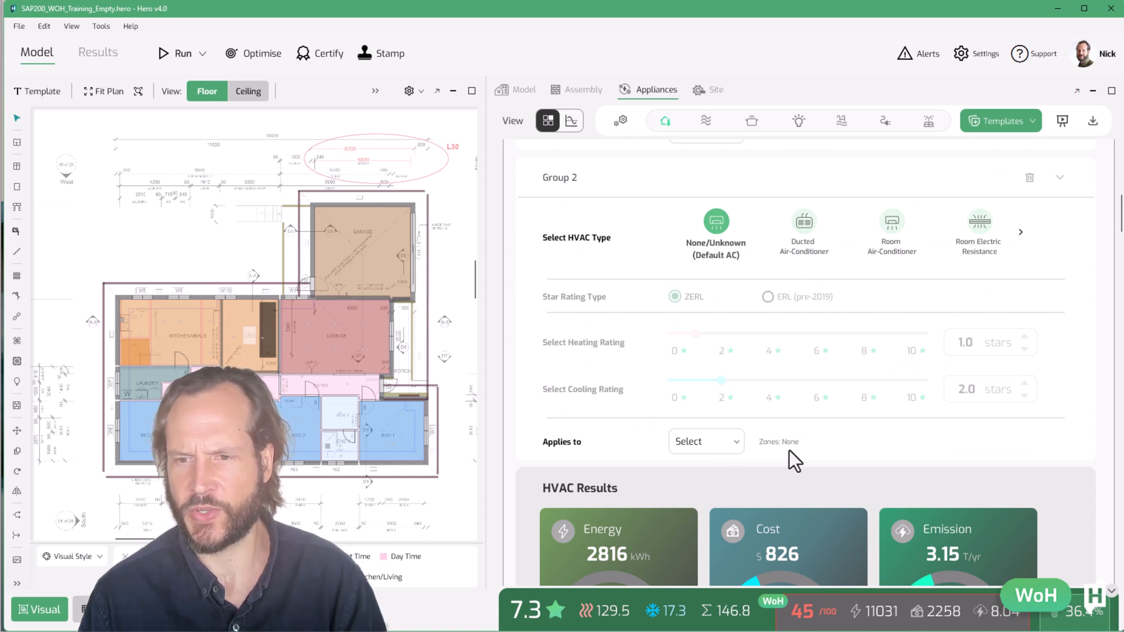
click(720, 446)
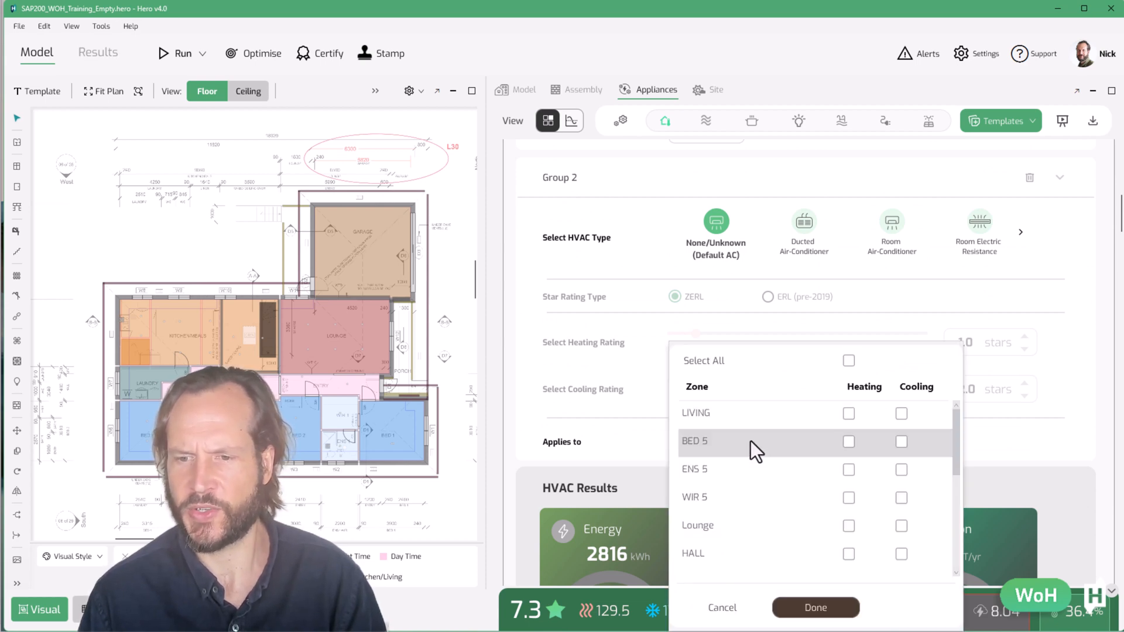
click(850, 443)
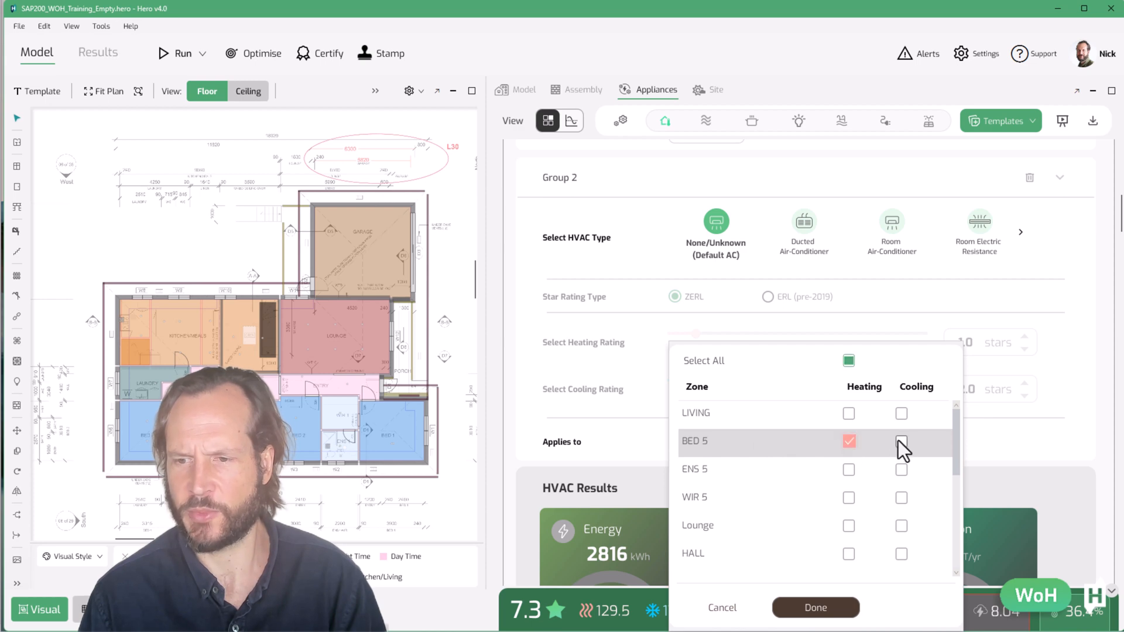
click(902, 441)
click(815, 609)
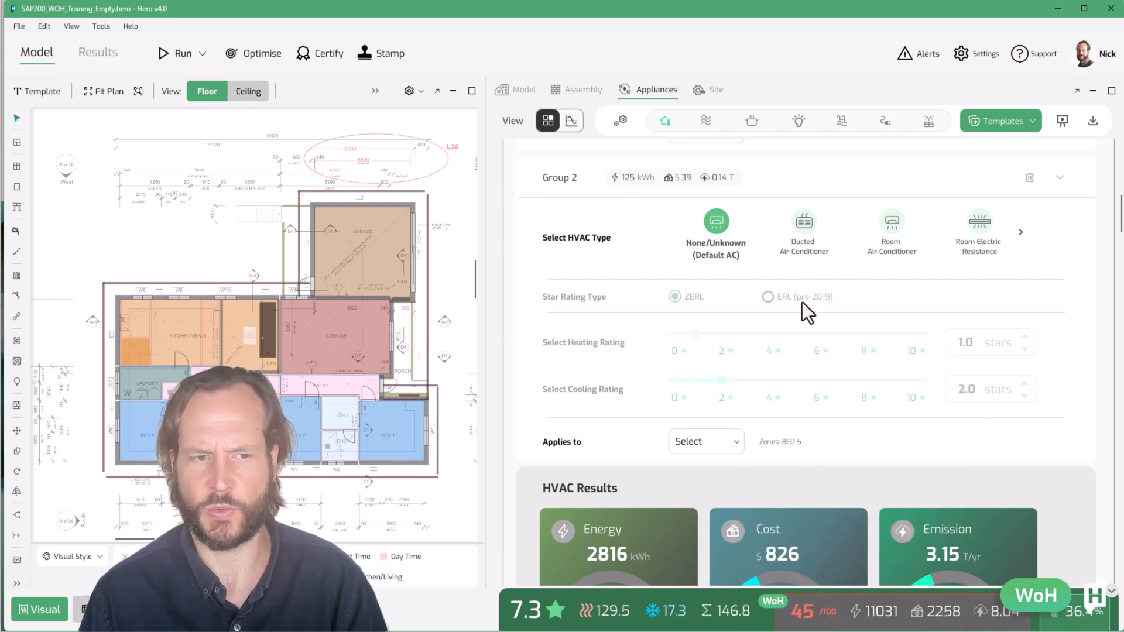
Set Group 1's HVAC type to Room Air-Conditioner
scroll(804, 317, up, 5)
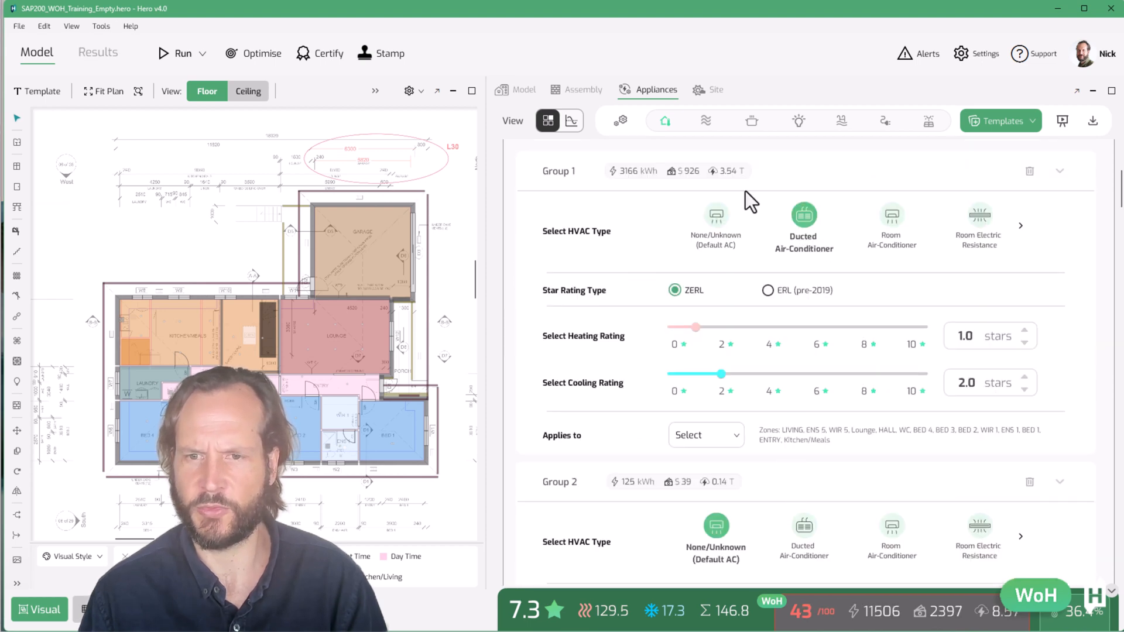
click(715, 216)
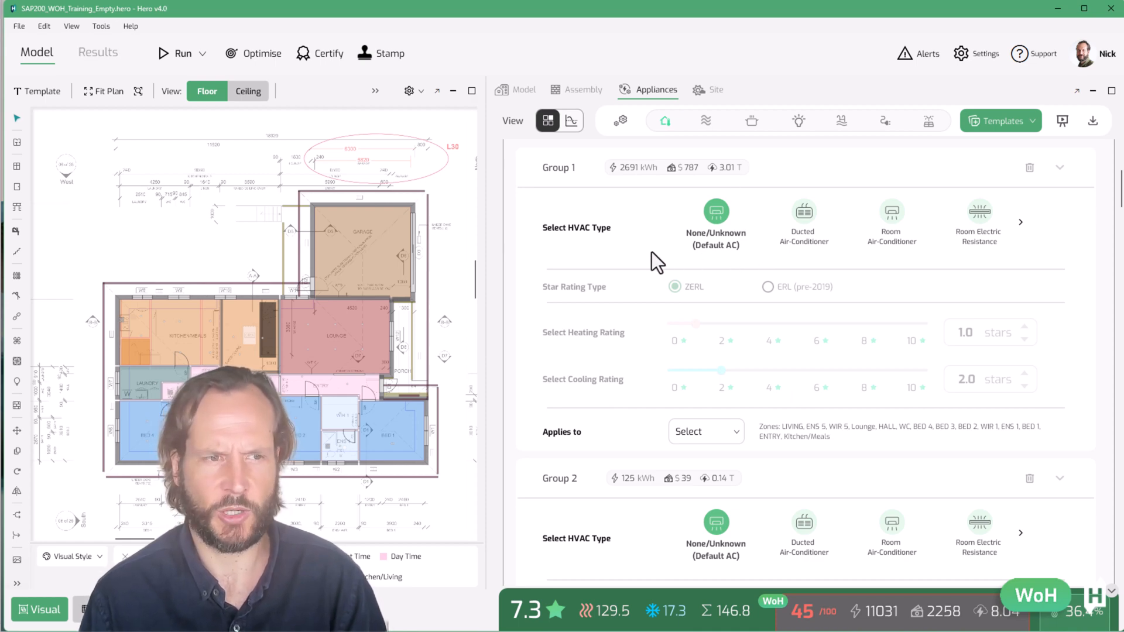
click(889, 215)
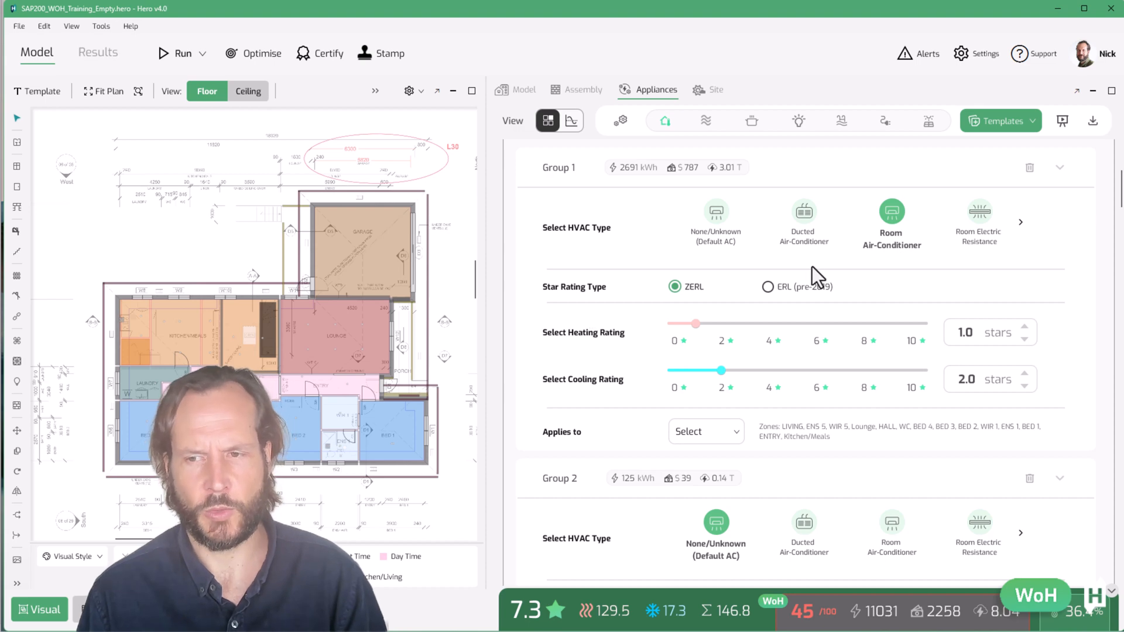
Set Group 1's HVAC type to Ducted Air-Conditioner and switch its star rating type to ERL (pre-2019)
click(808, 213)
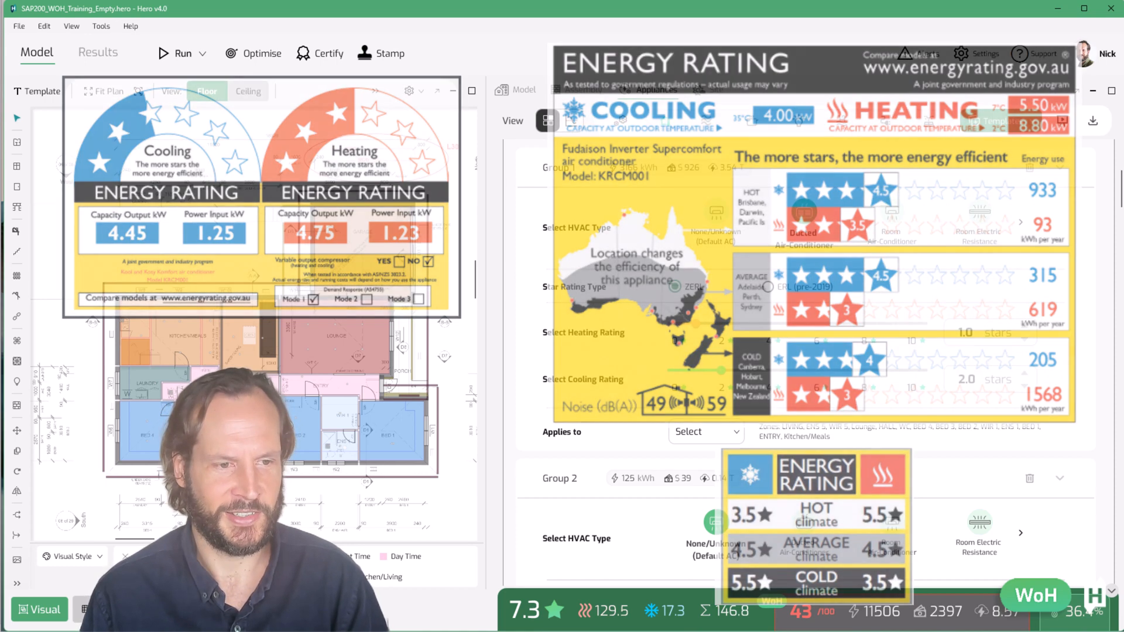
scroll(572, 212, up, 1)
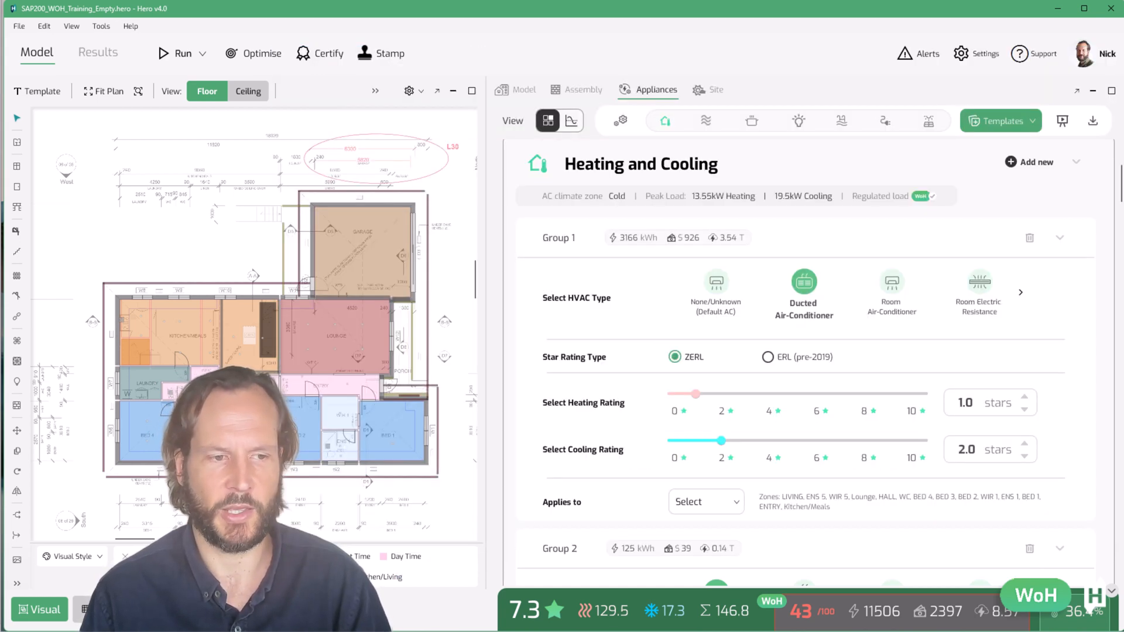
scroll(648, 325, down, 1)
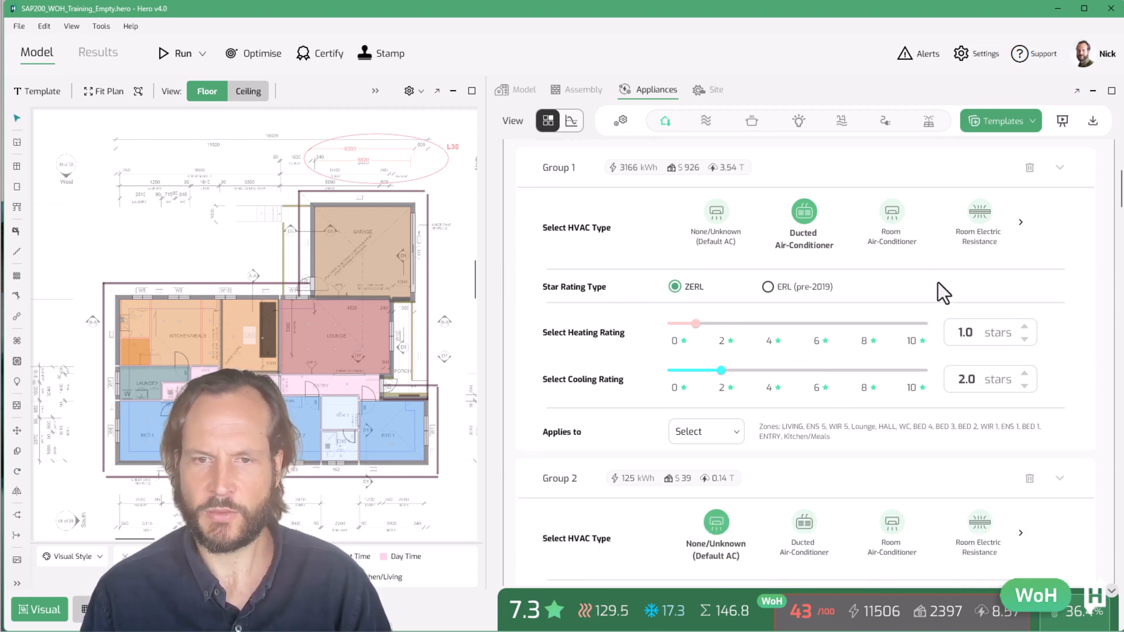
click(766, 287)
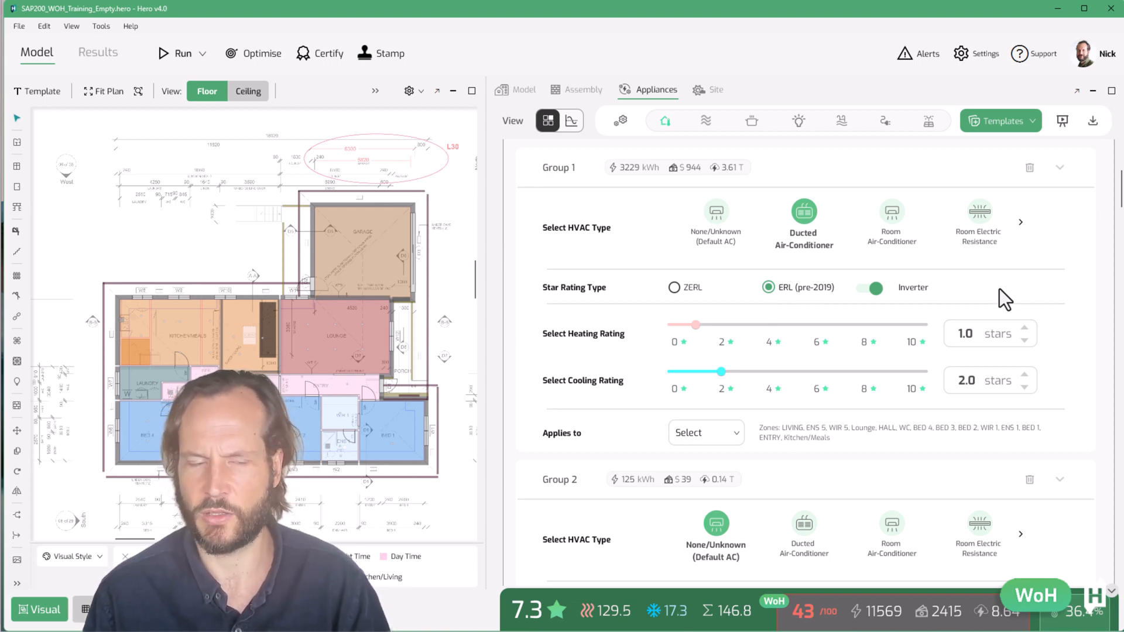
scroll(816, 328, up, 1)
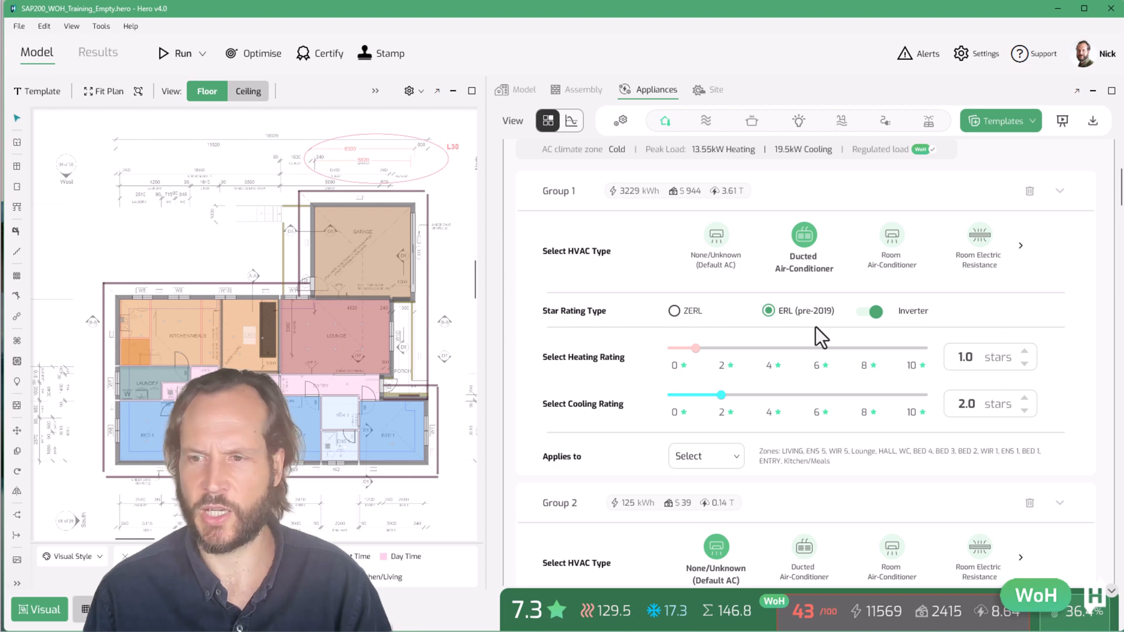
Try Room Electric Resistance, Ducted Gas and Room Gas as Group 1's HVAC type, browsing the type options
click(979, 266)
click(1021, 263)
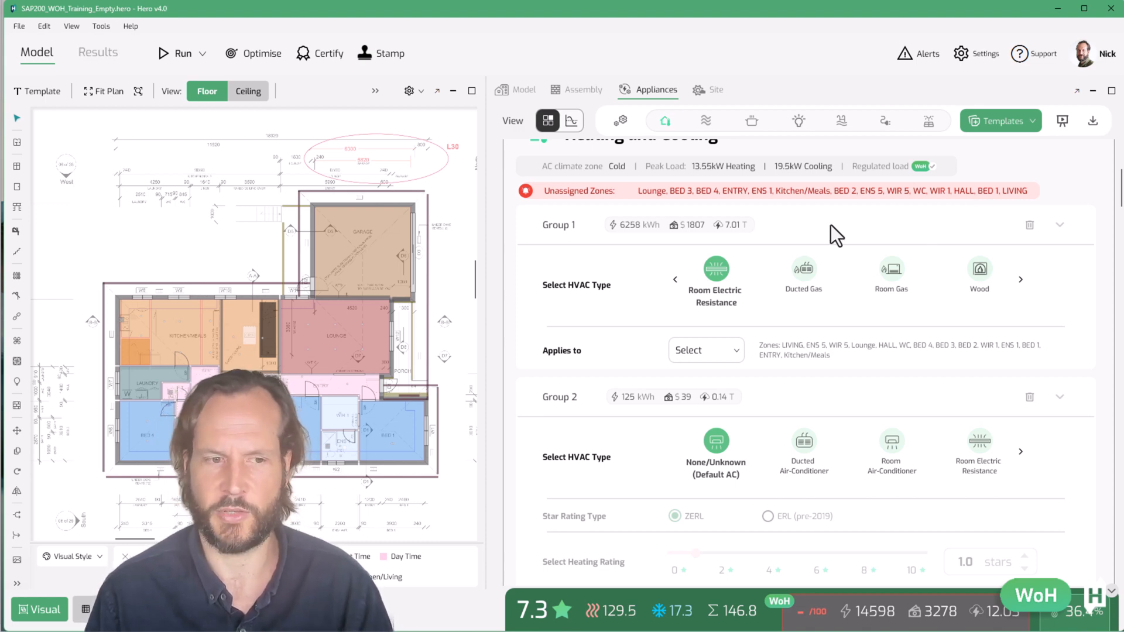
click(805, 269)
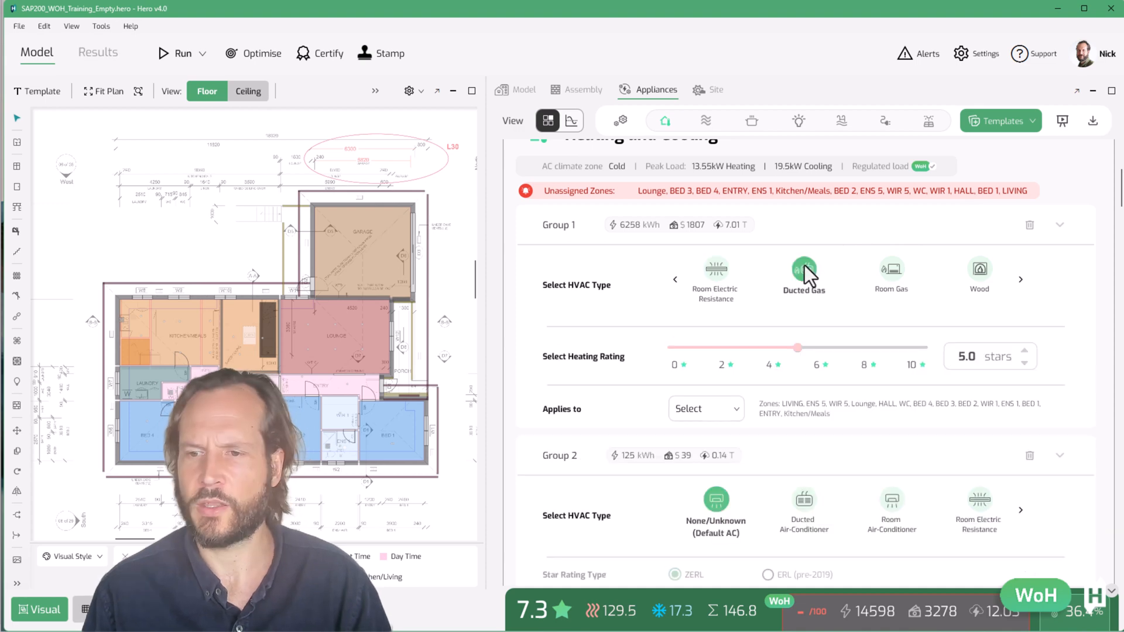
click(887, 269)
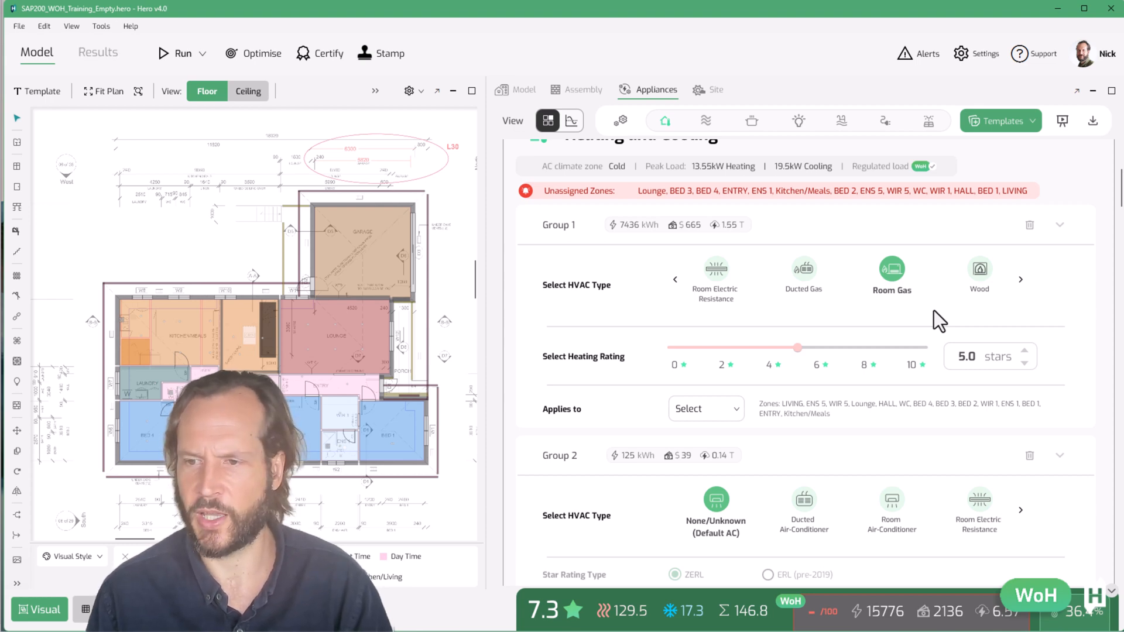
click(1021, 279)
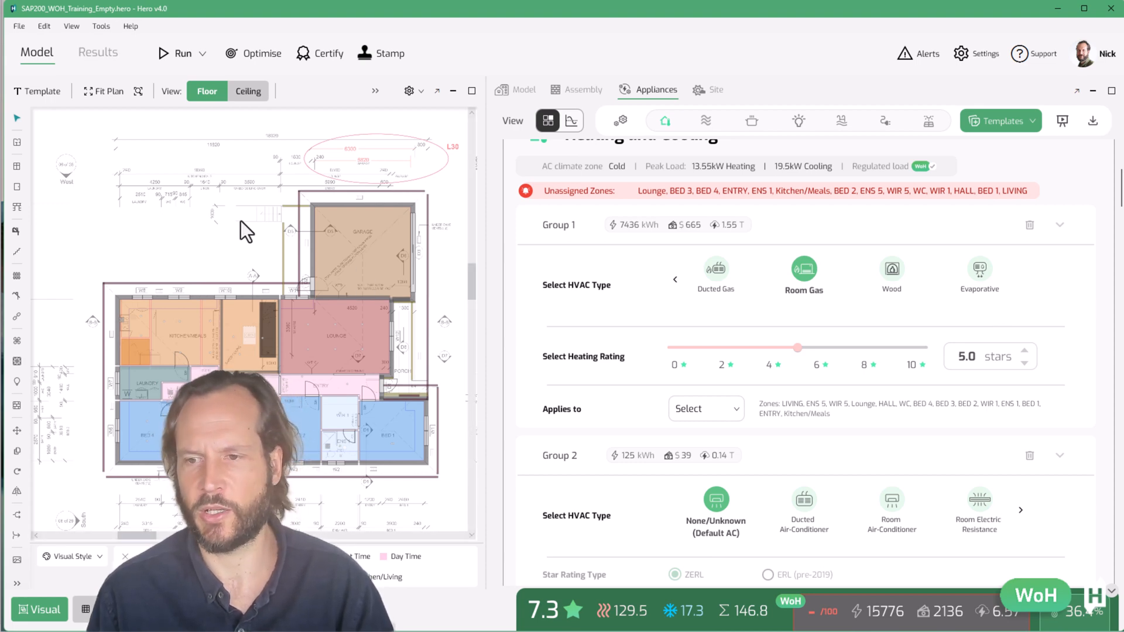
click(676, 281)
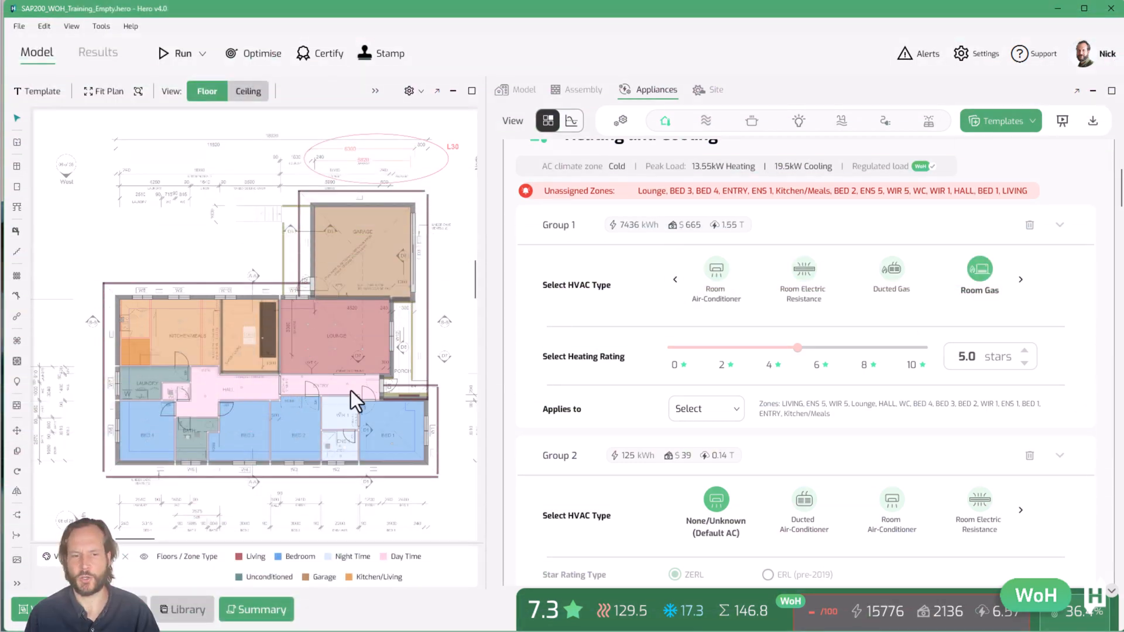
scroll(296, 449, down, 2)
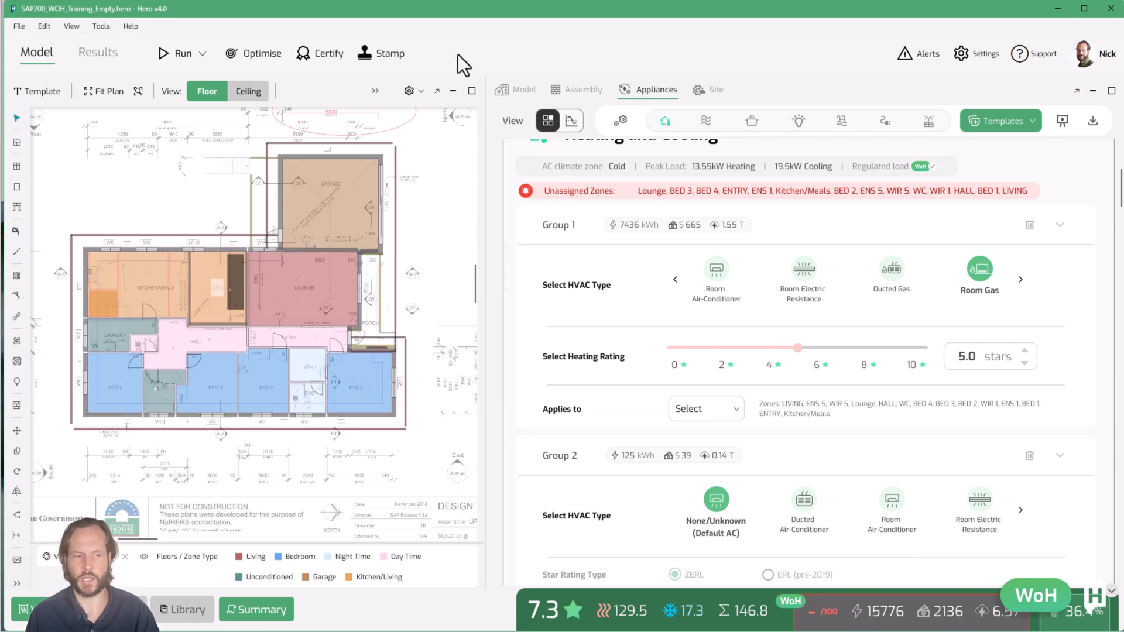
click(678, 275)
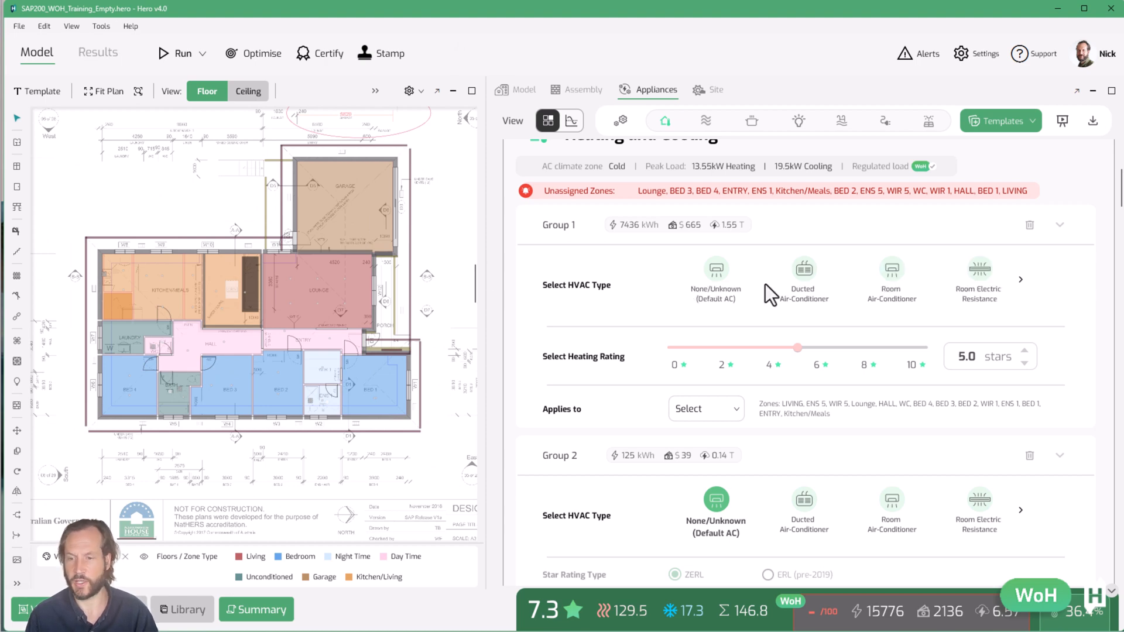
Set Group 1 to Ducted Air-Conditioner with ZERL ratings of 3.0 stars heating and 3.0 stars cooling
click(811, 273)
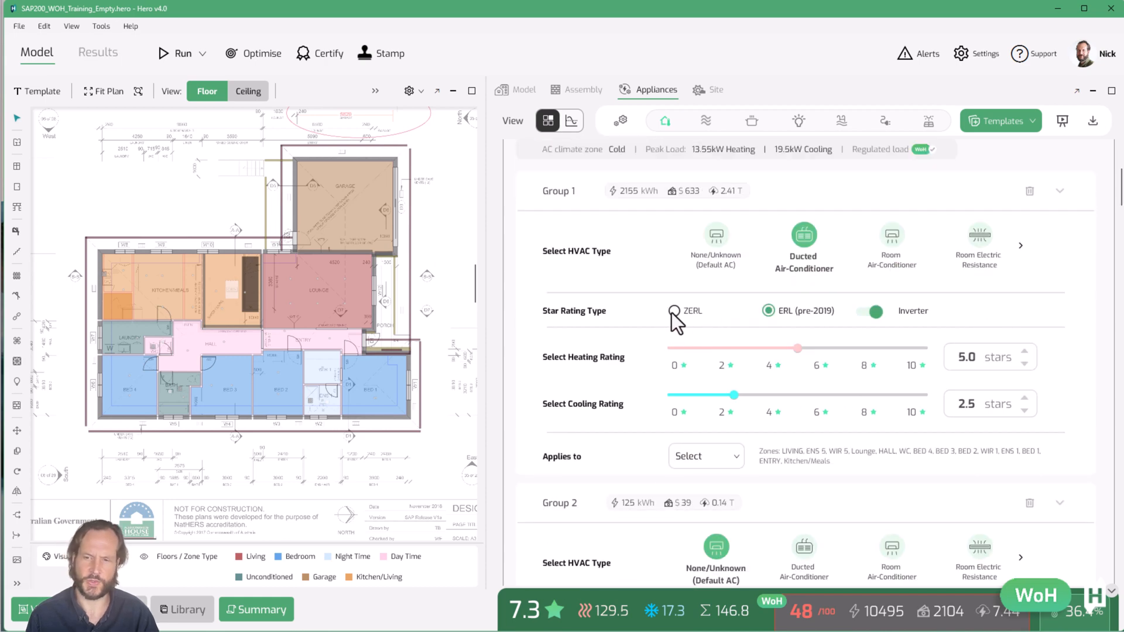
click(673, 311)
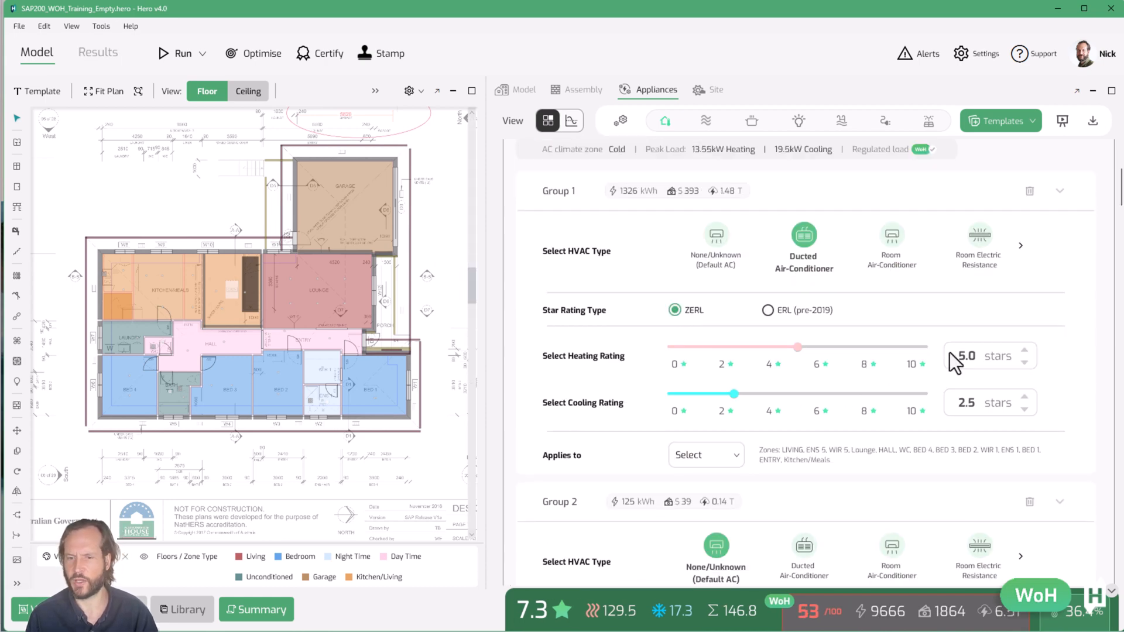
drag(795, 347, 747, 351)
drag(734, 394, 745, 399)
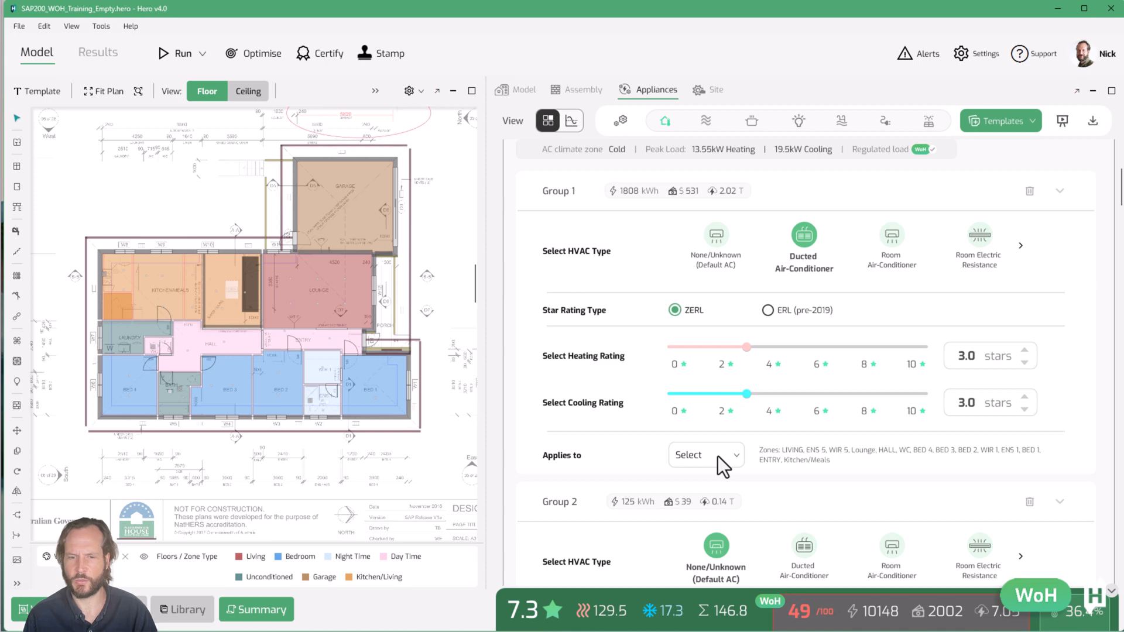
Add BED 5 to Group 1's heated and cooled zones and remove the WC and ENS 1 from it
scroll(359, 456, up, 2)
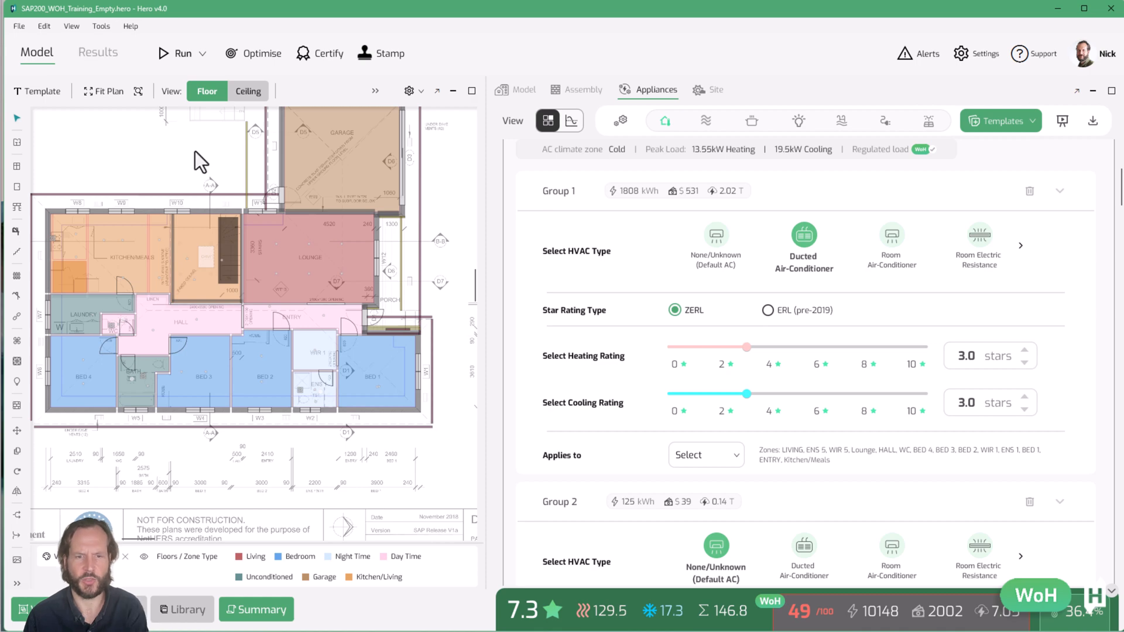
key(Page_Down)
drag(65, 348, 108, 352)
scroll(109, 351, up, 1)
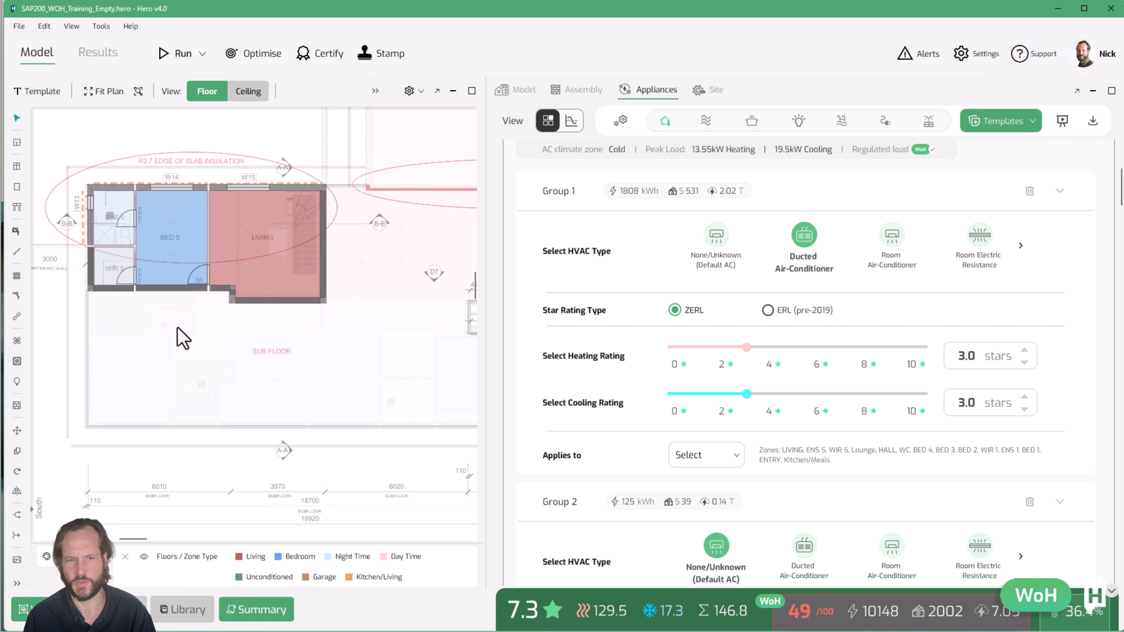
key(Page_Down)
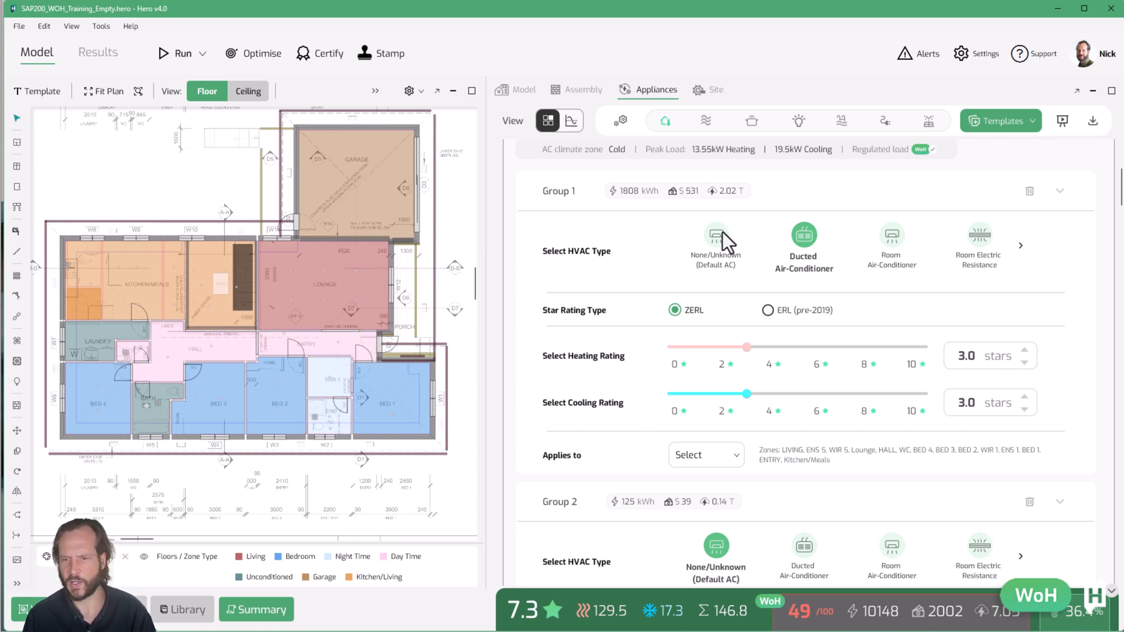
click(730, 461)
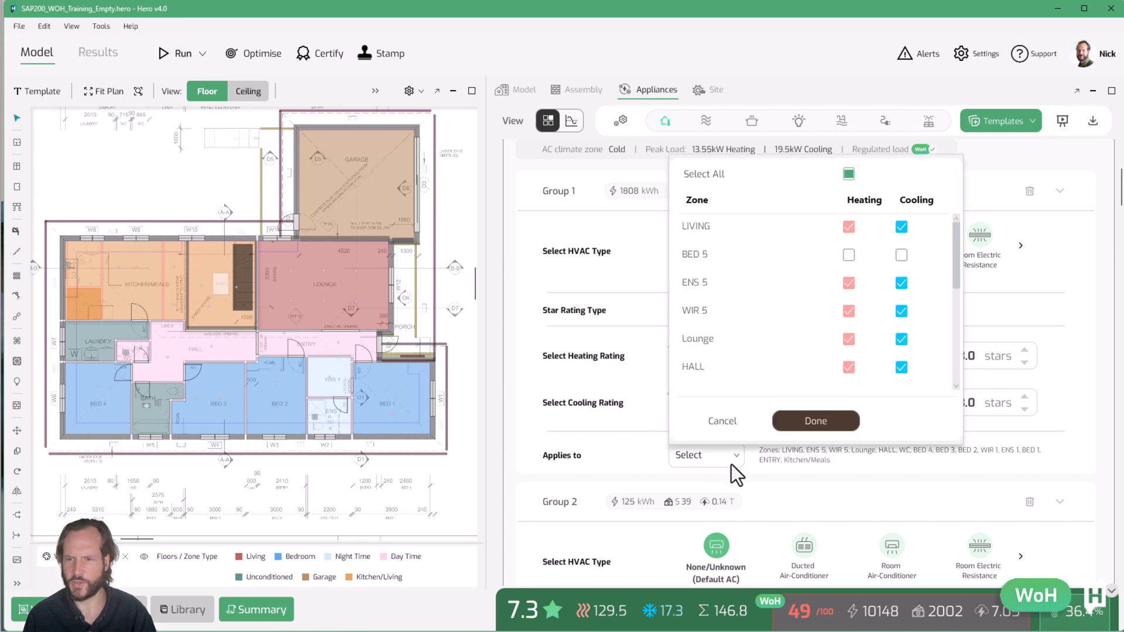
click(849, 256)
click(902, 255)
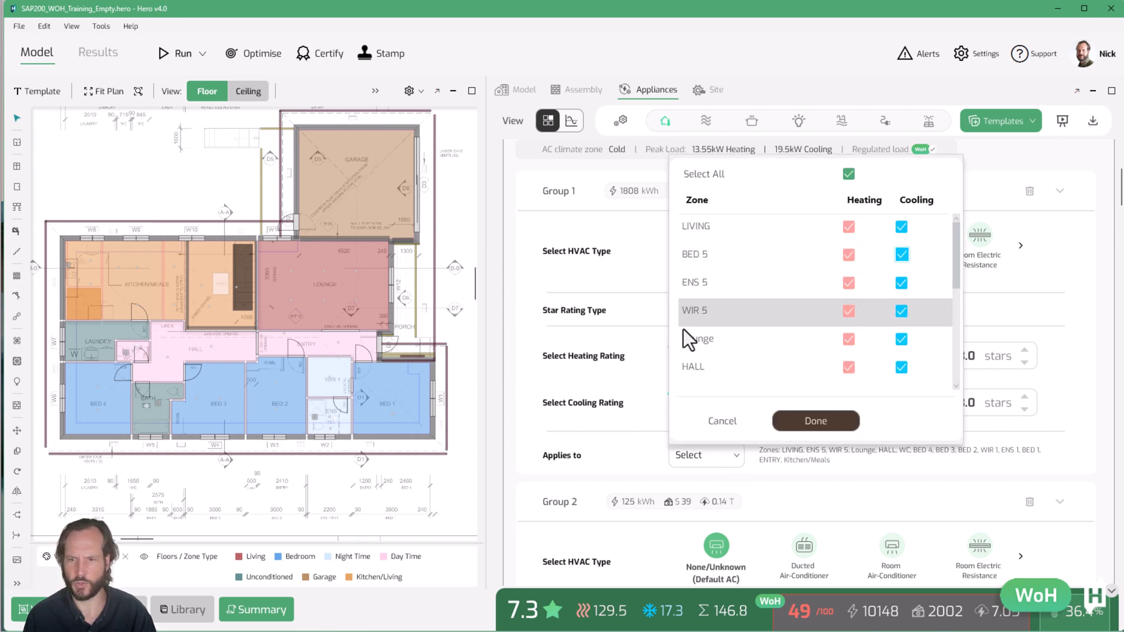
scroll(809, 304, down, 5)
scroll(837, 279, up, 3)
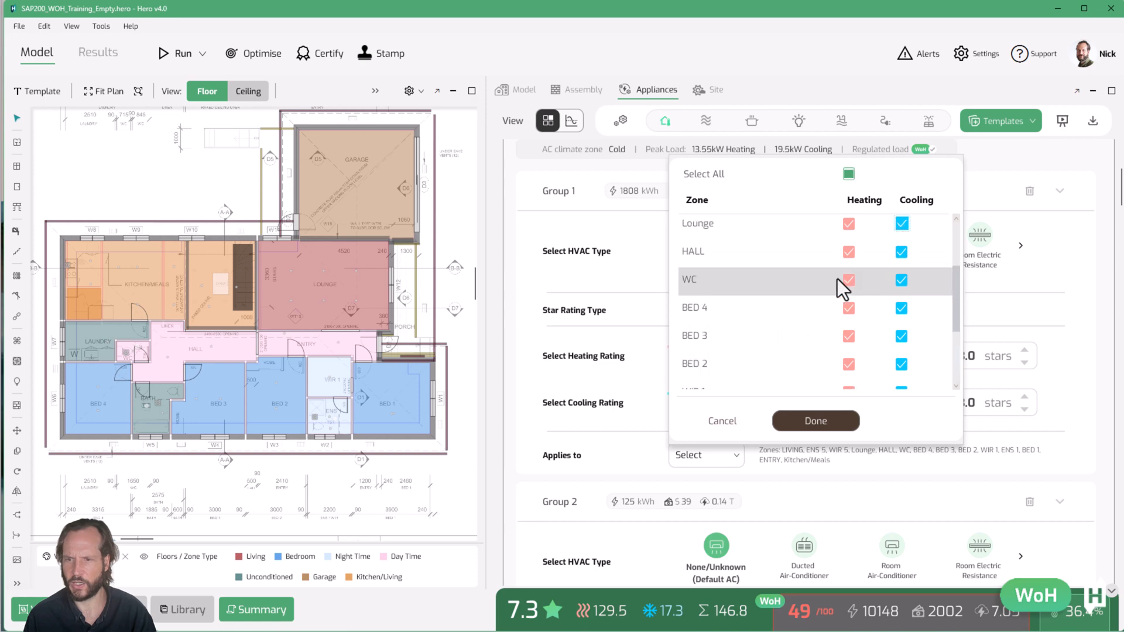
click(849, 280)
click(902, 280)
click(812, 417)
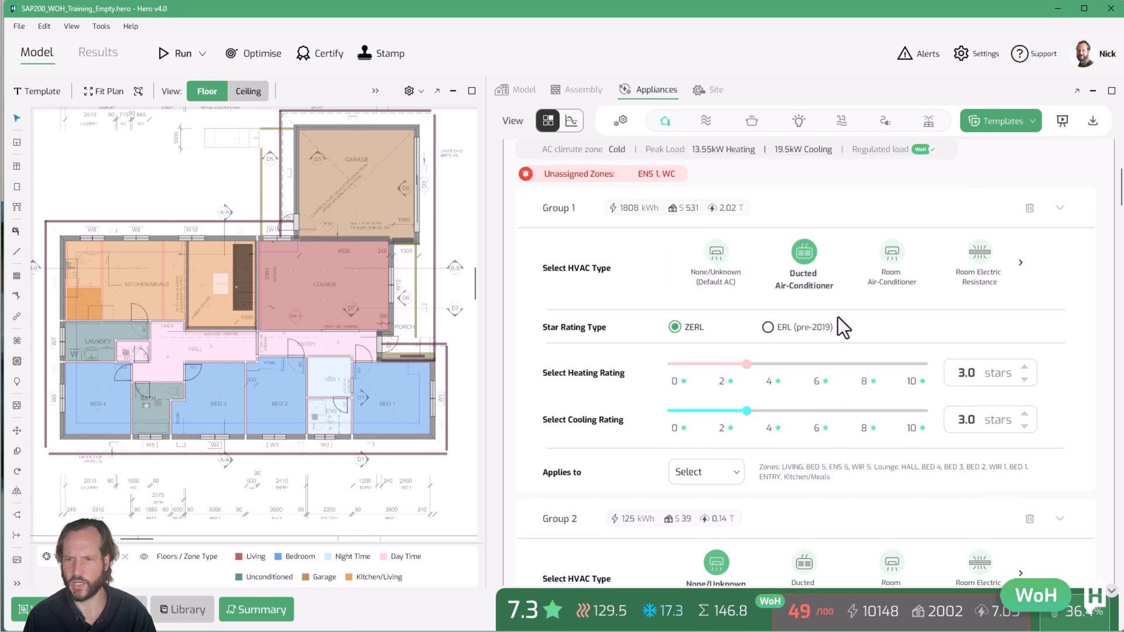
Apply Group 2's heating to the WC and ENS 1 zones
scroll(626, 329, up, 1)
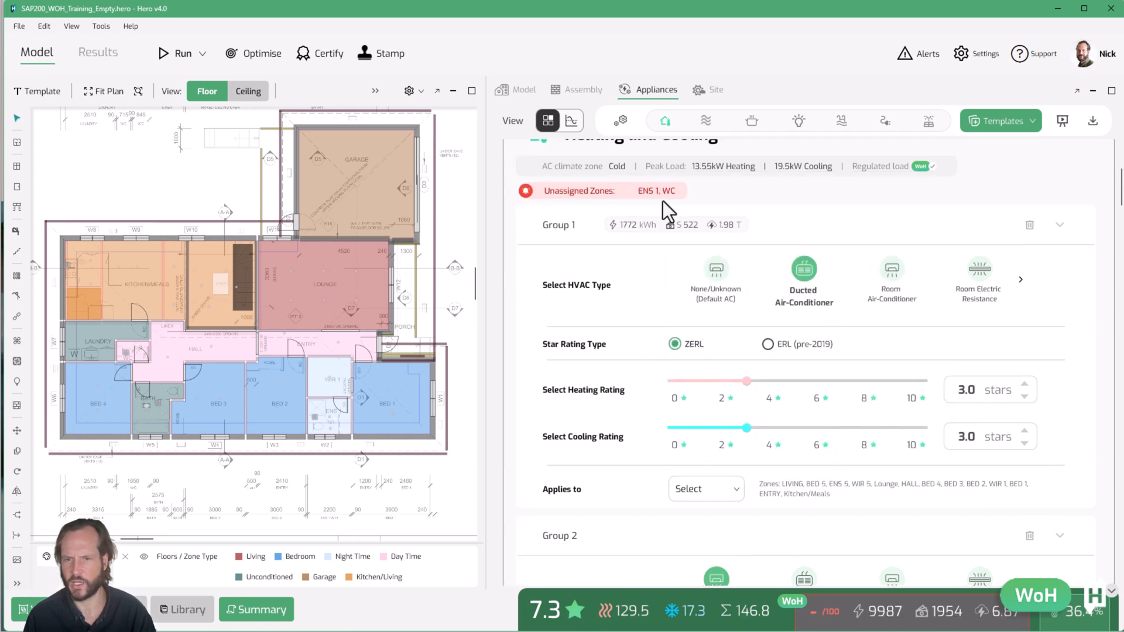
scroll(632, 345, down, 5)
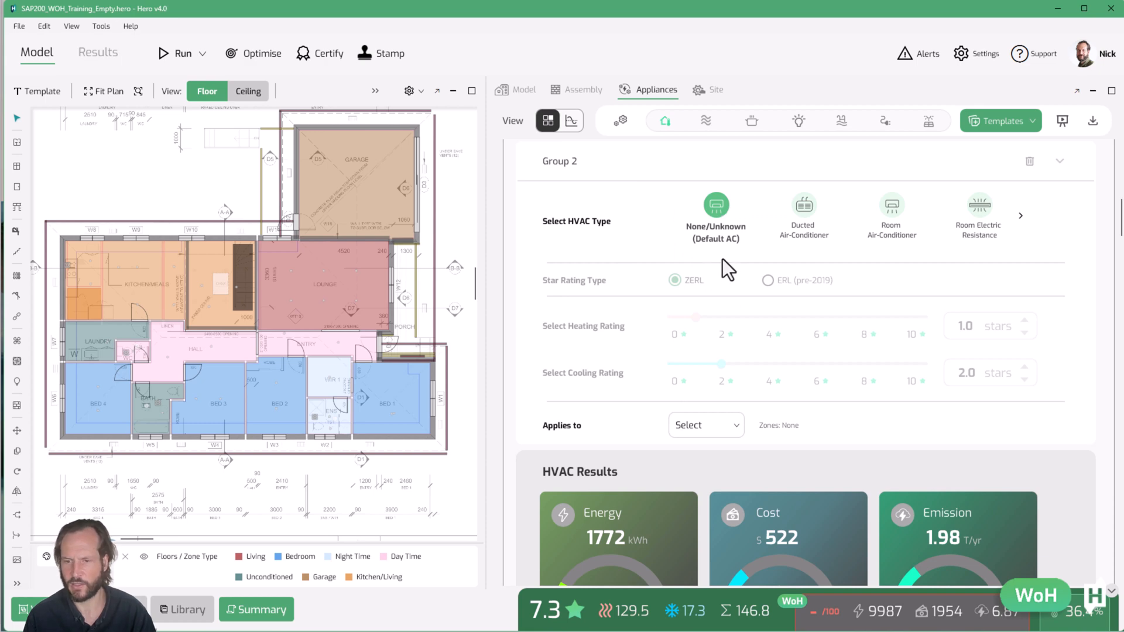
click(717, 426)
scroll(796, 290, down, 2)
click(849, 243)
scroll(840, 257, down, 2)
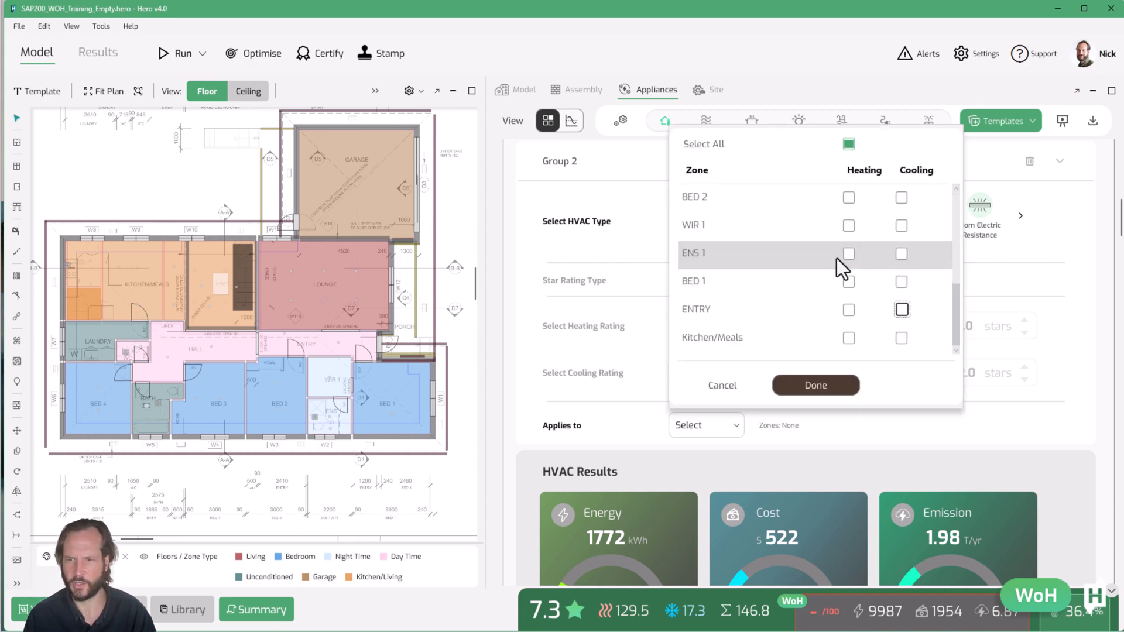
click(849, 257)
click(816, 384)
Post the HVAC comment "I recommend the ducted system has at least two zones for top floor and lower floor zones"
scroll(827, 413, up, 3)
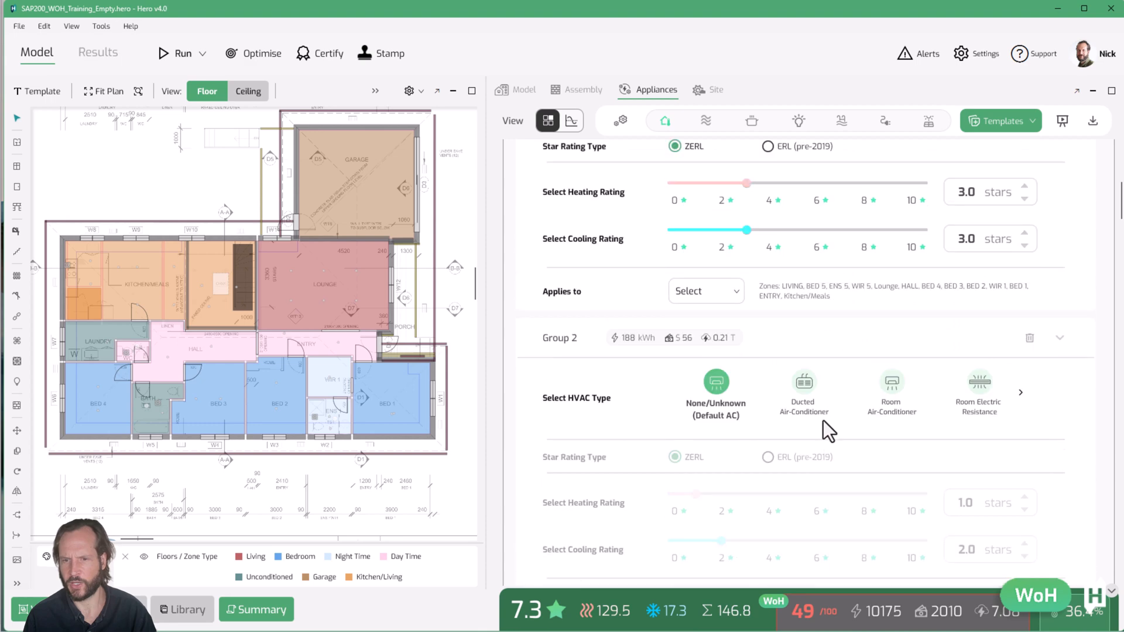
scroll(823, 423, up, 3)
scroll(821, 424, down, 8)
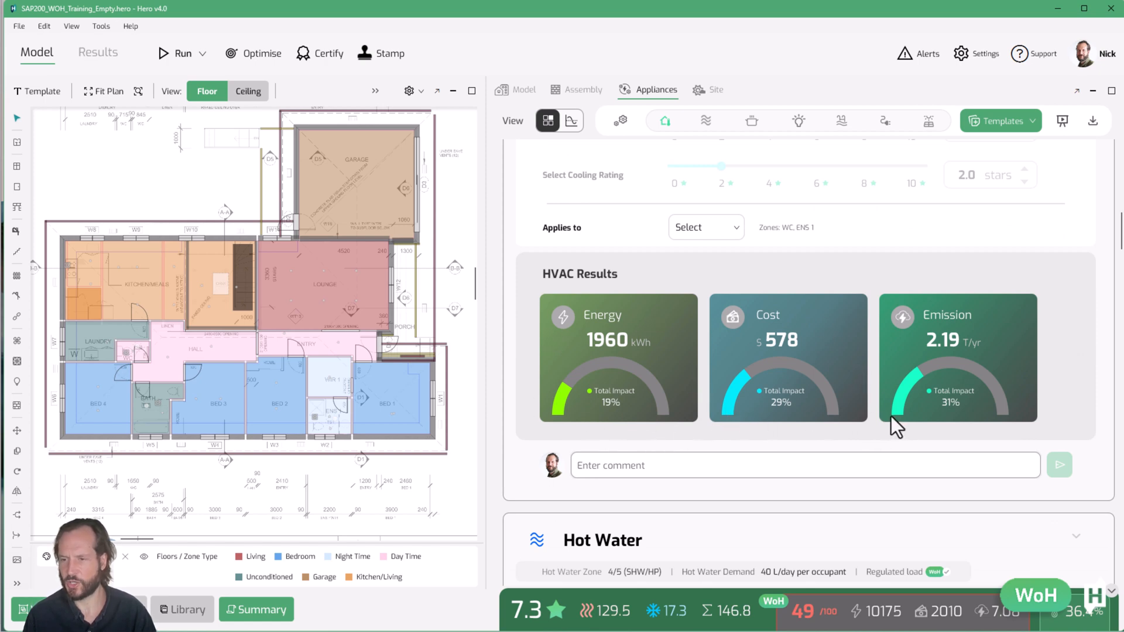
scroll(693, 391, down, 1)
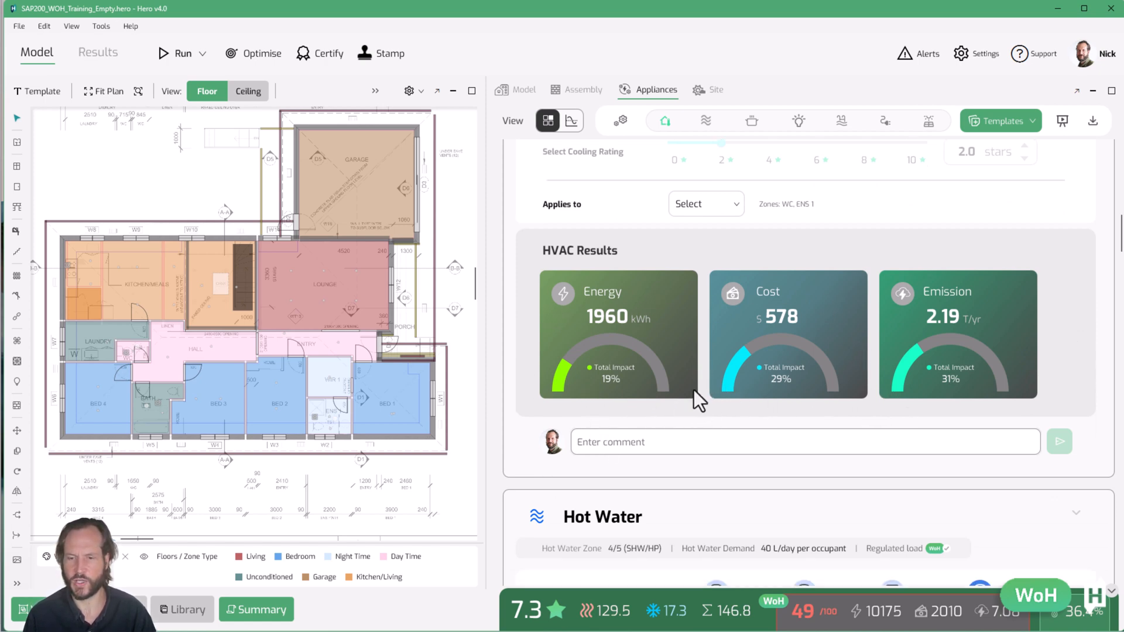
click(674, 447)
text(I recommend a)
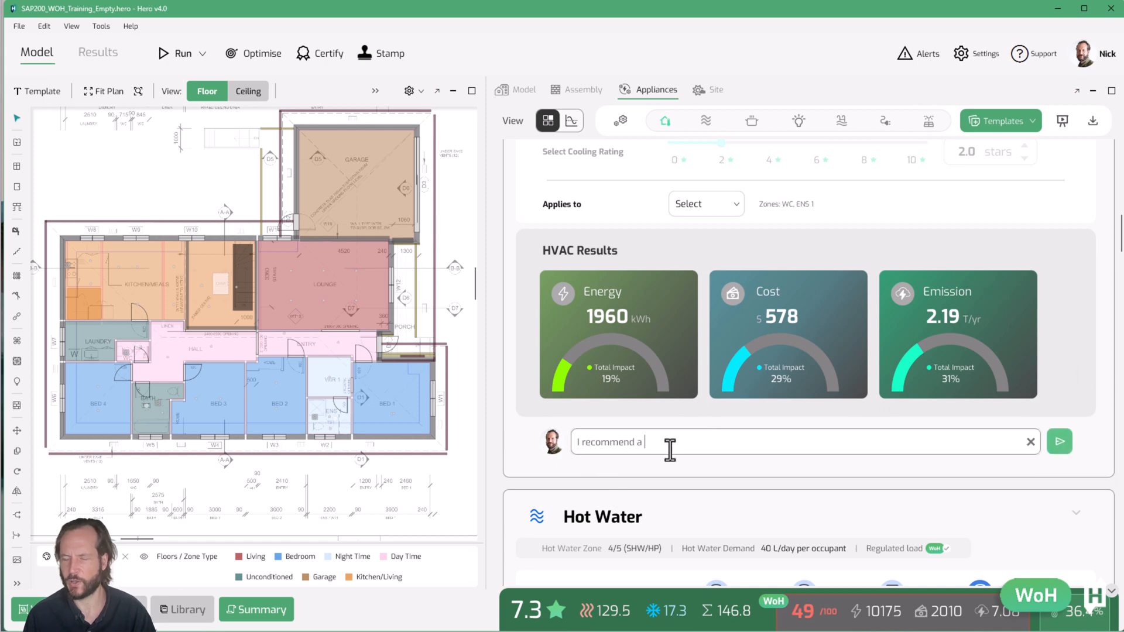
key(BackSpace)
key(BackSpace)
text(the ducted )
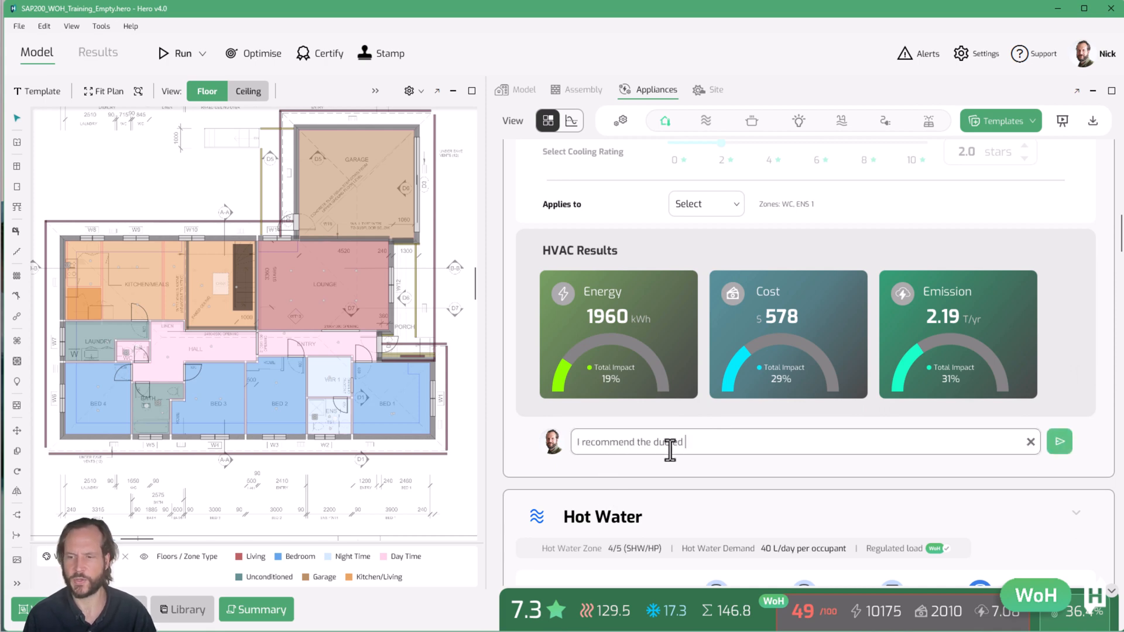
text(system has at least two zones fo)
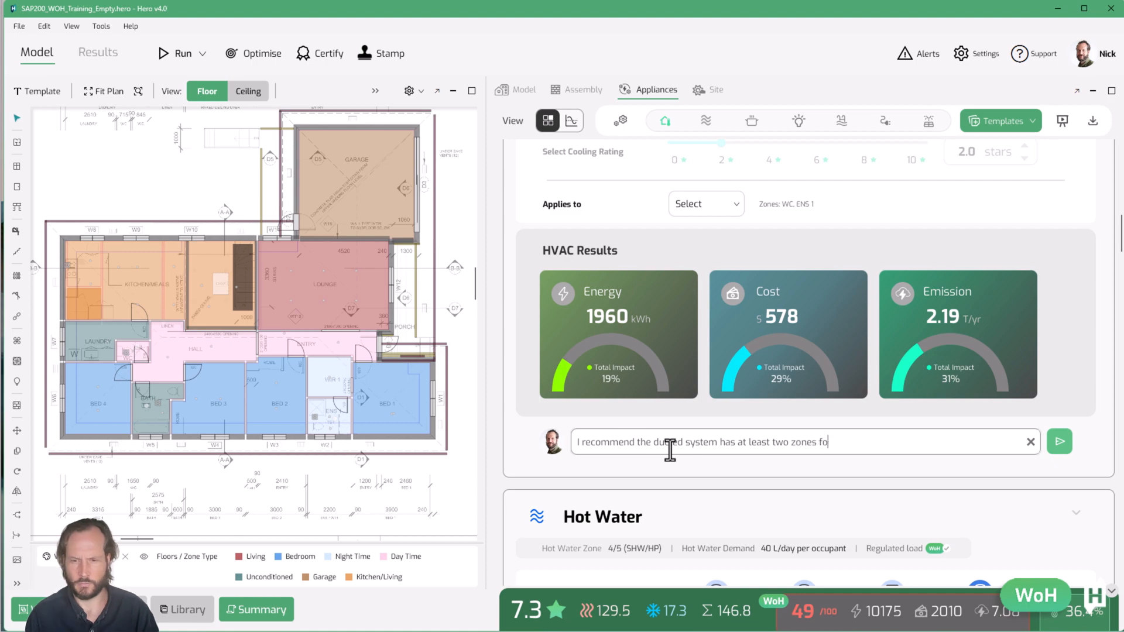
text(r top floor and lower floor zones)
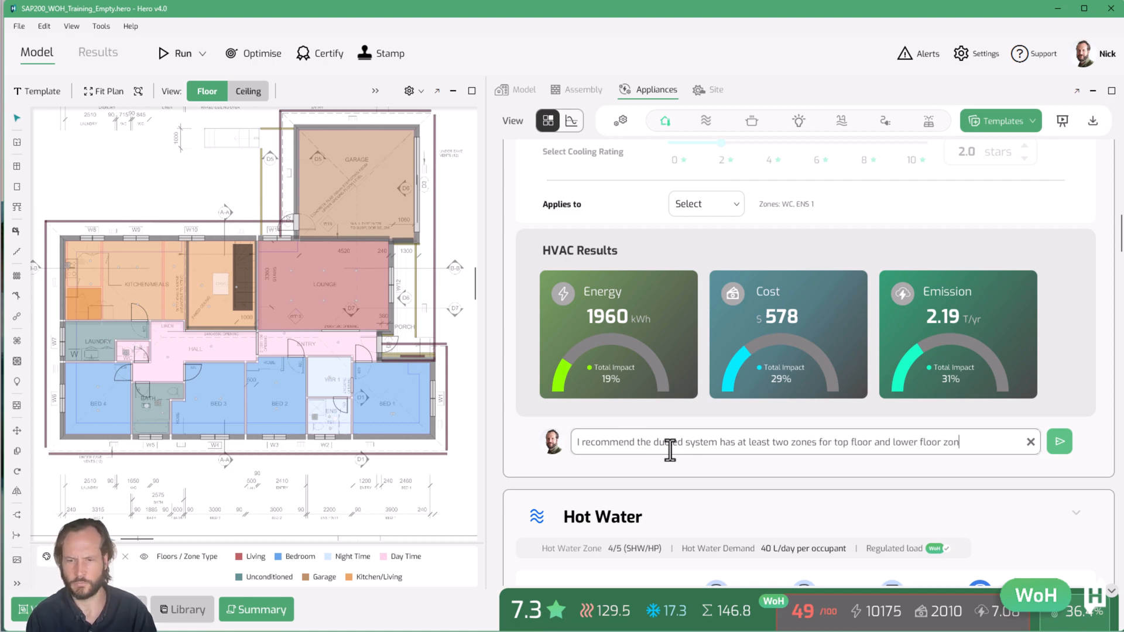
key(Return)
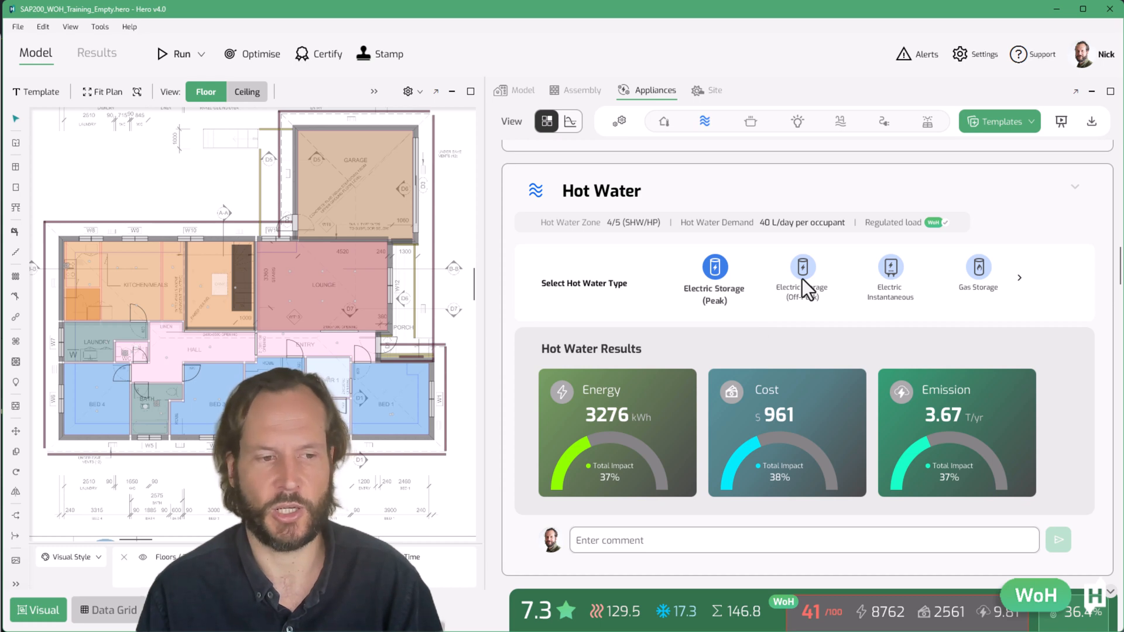
Set the hot water type to Electric Instantaneous and page to further hot water options
click(891, 275)
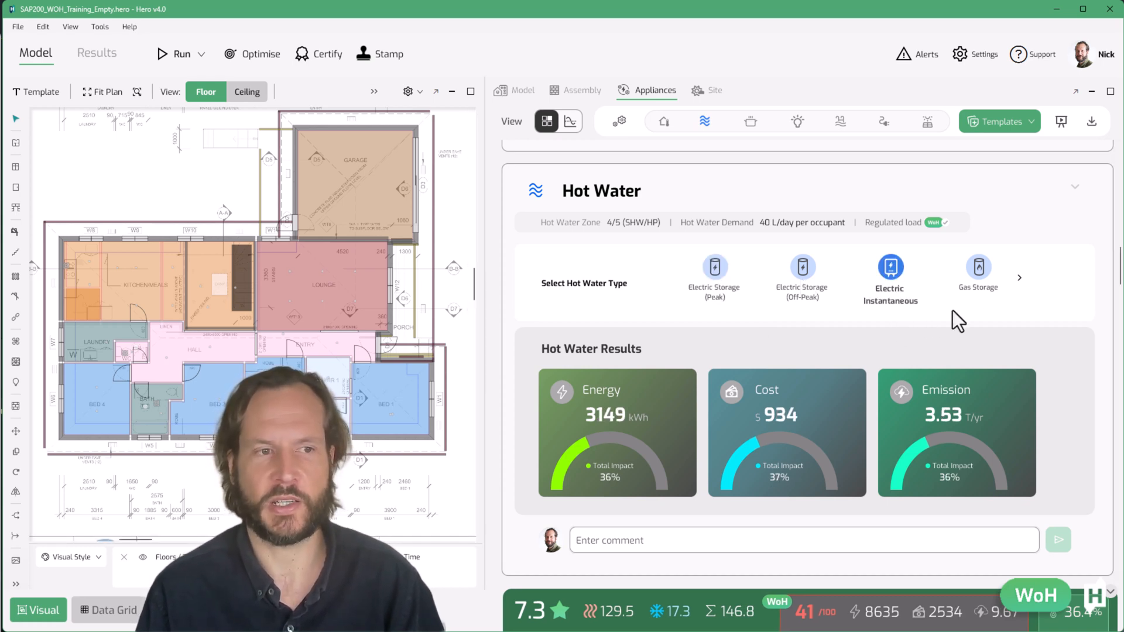
click(1019, 278)
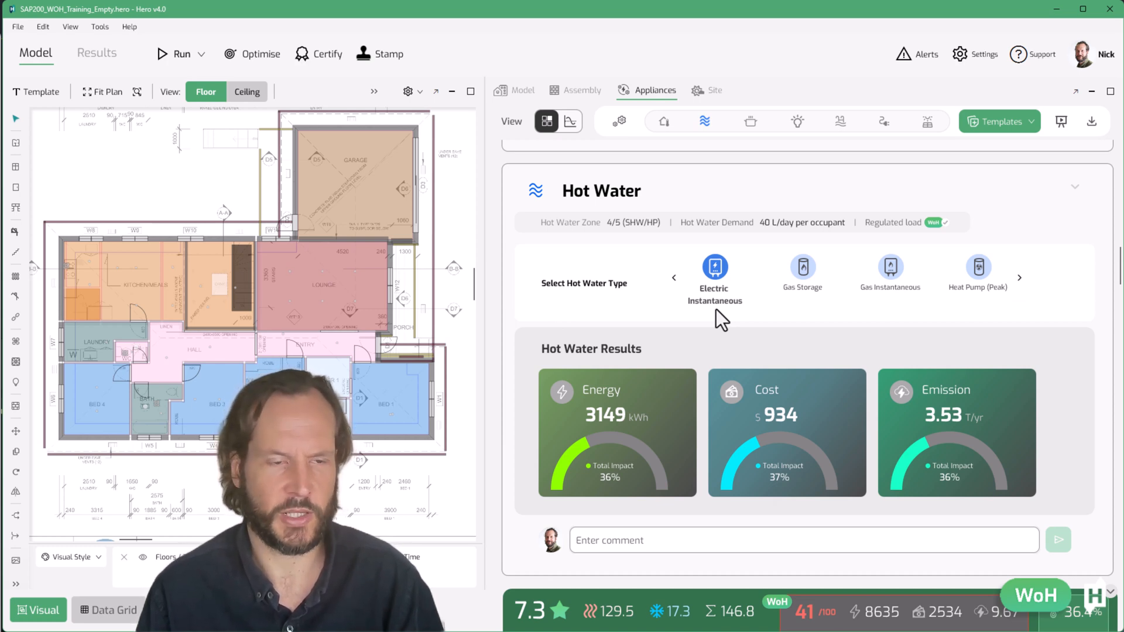
Set the hot water type to Gas Storage and try a 5-star rating before returning to 4 stars
click(803, 287)
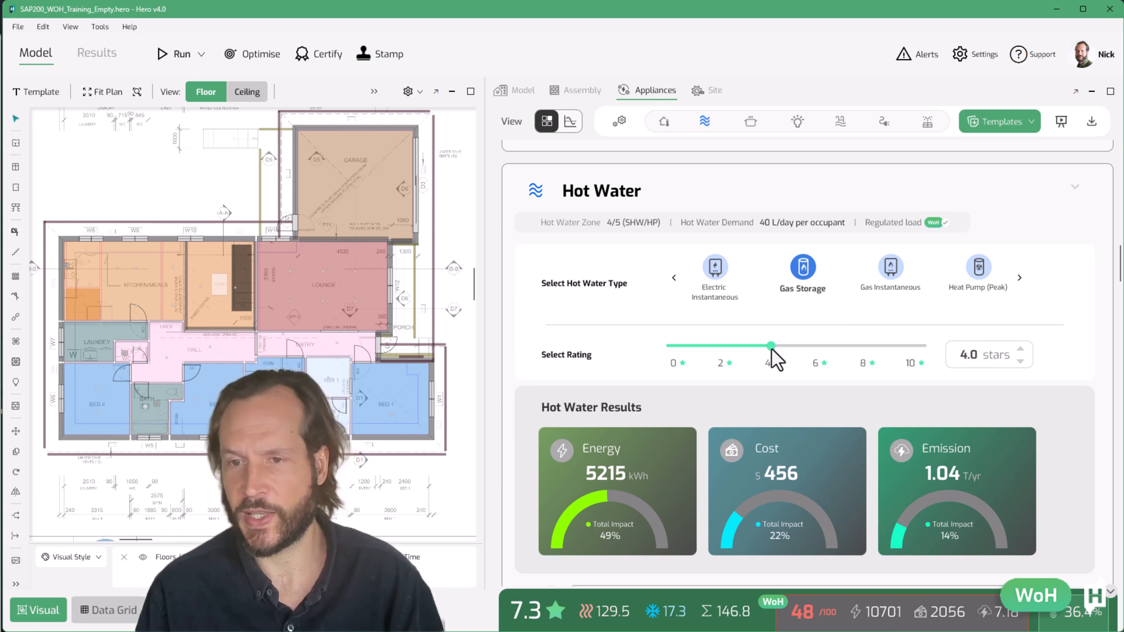
drag(772, 348, 800, 350)
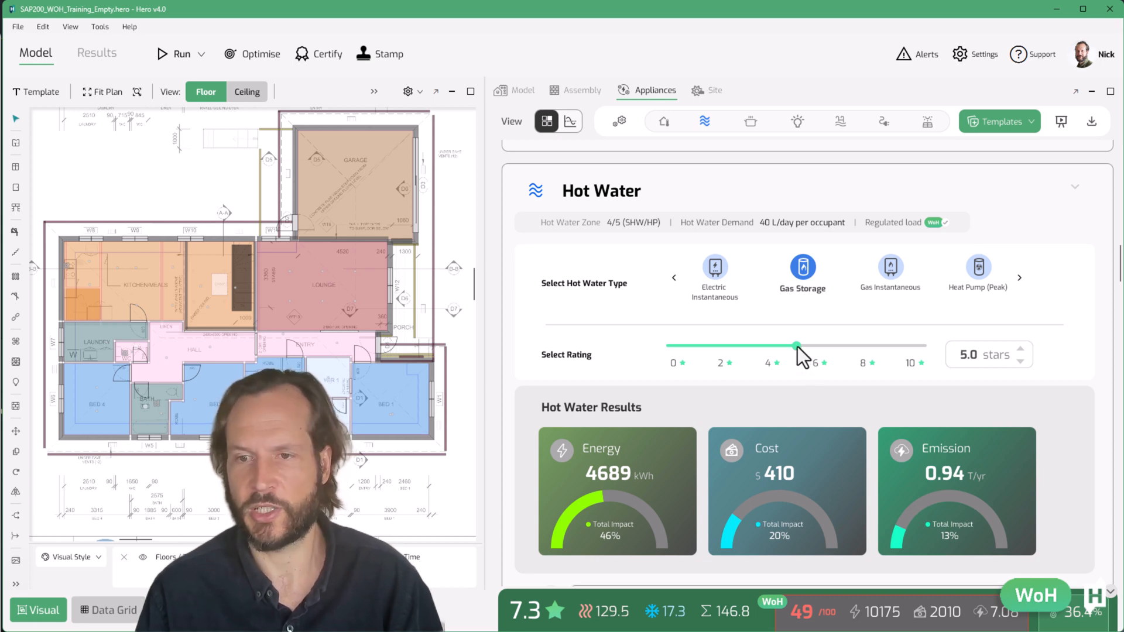
drag(798, 348, 770, 347)
Switch the hot water type to Gas Instantaneous and set its rating to 7 stars
click(893, 276)
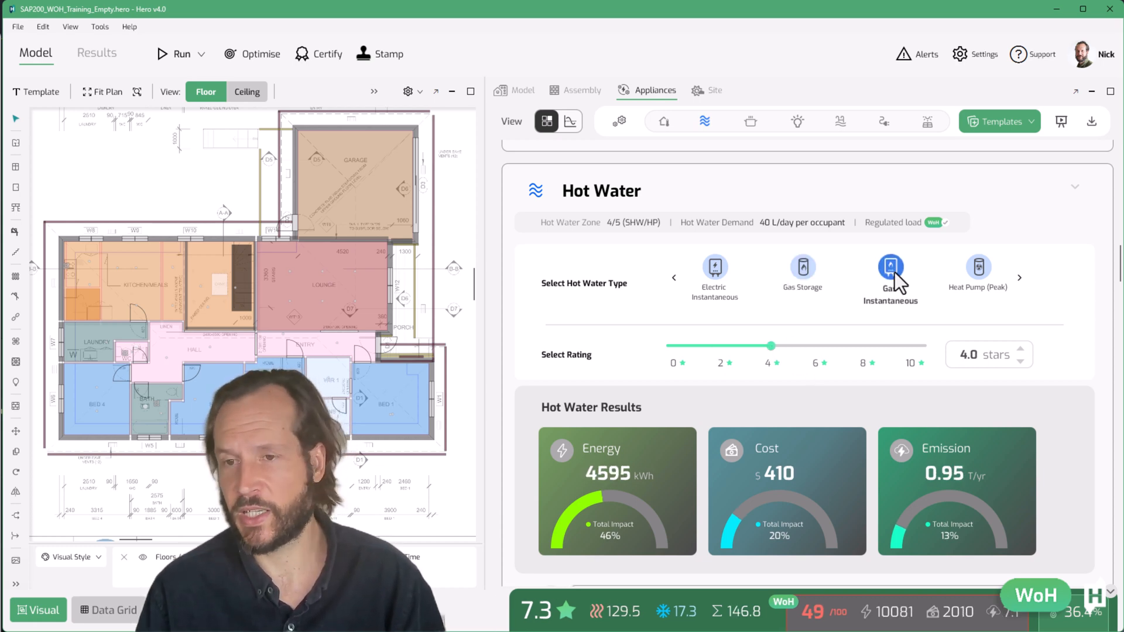
click(1019, 278)
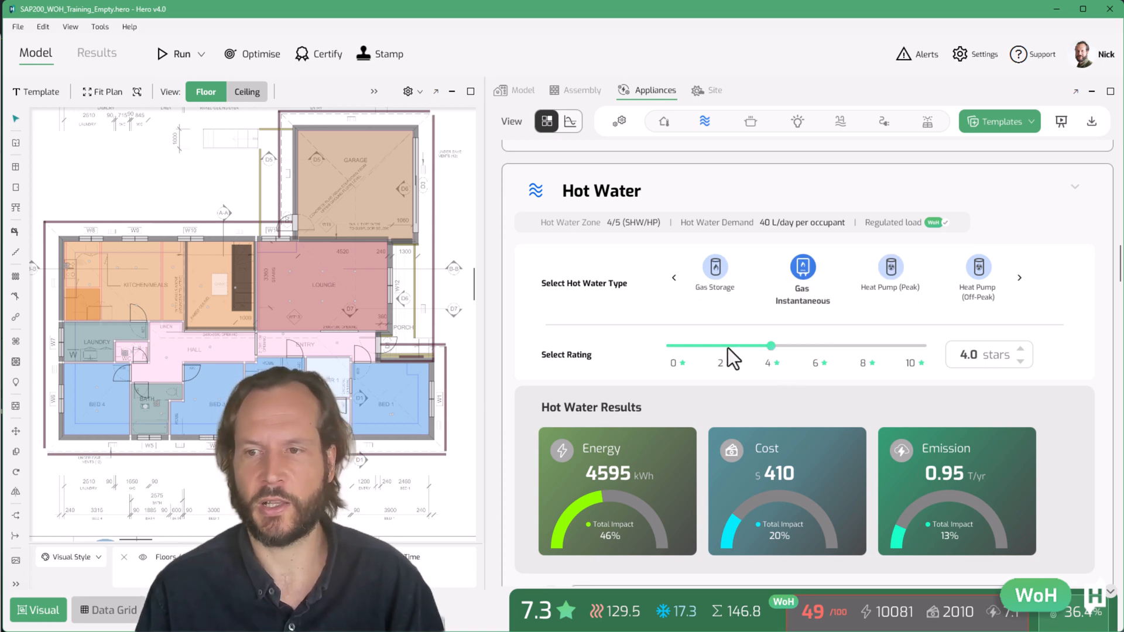
drag(771, 346, 850, 348)
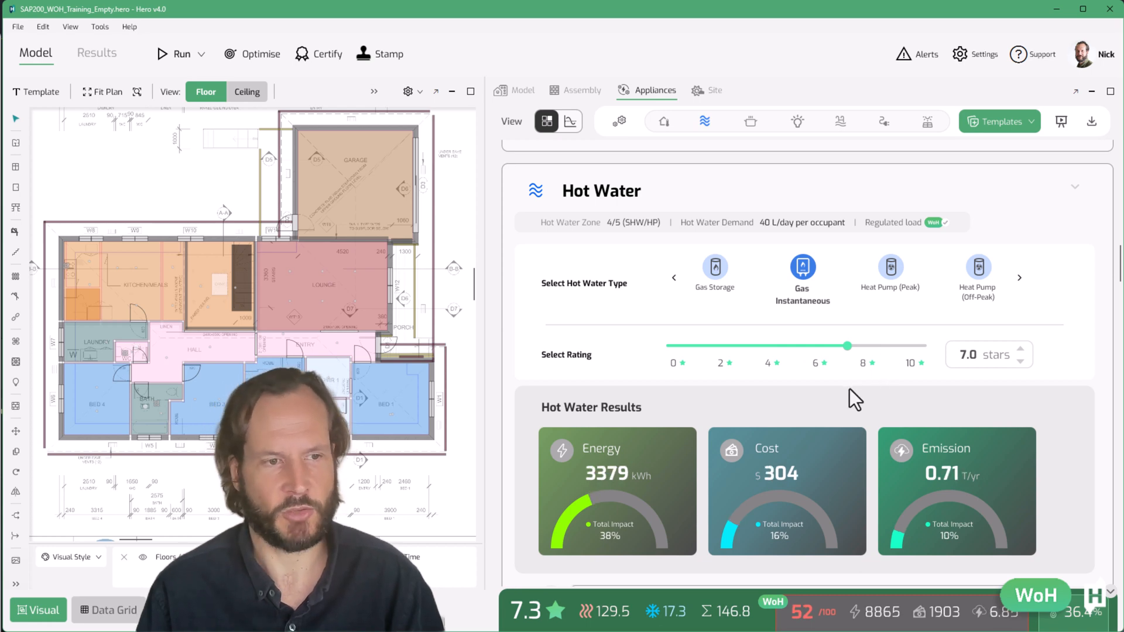
Page through the solar hot water types, trying Solar Electric Boost (Peak) and then Solar Gas Boost
scroll(850, 390, down, 1)
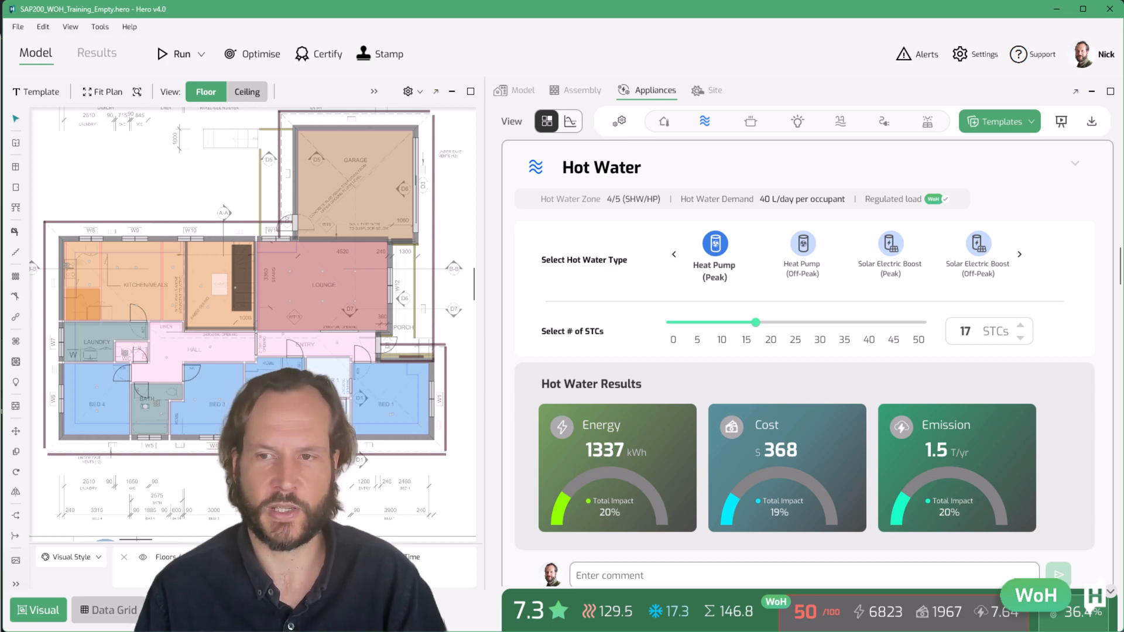
click(888, 254)
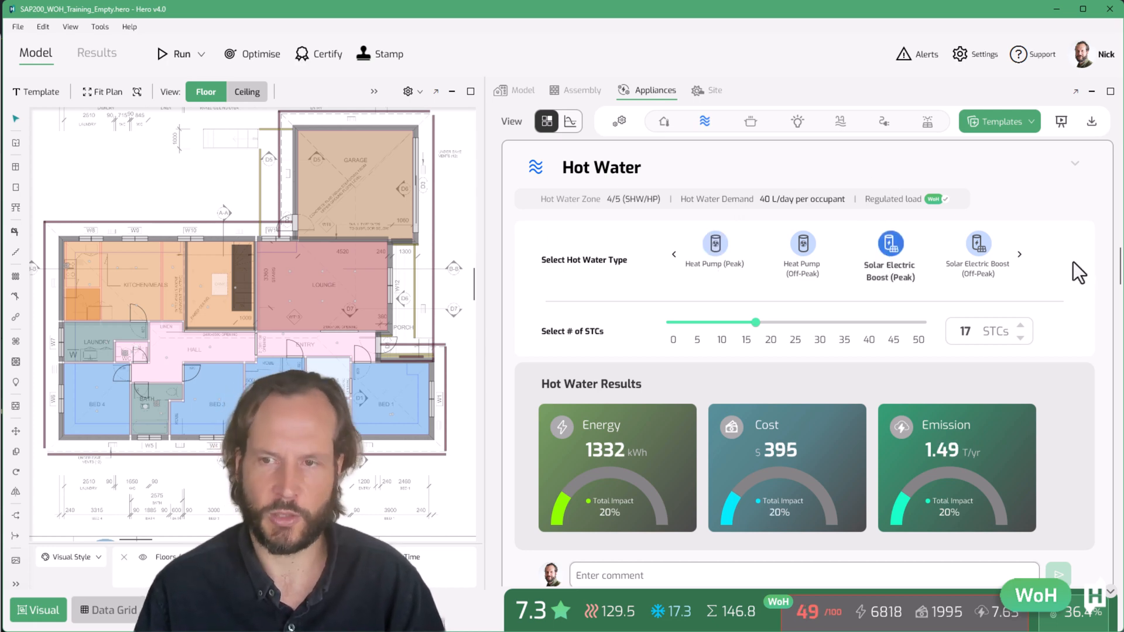
click(1021, 253)
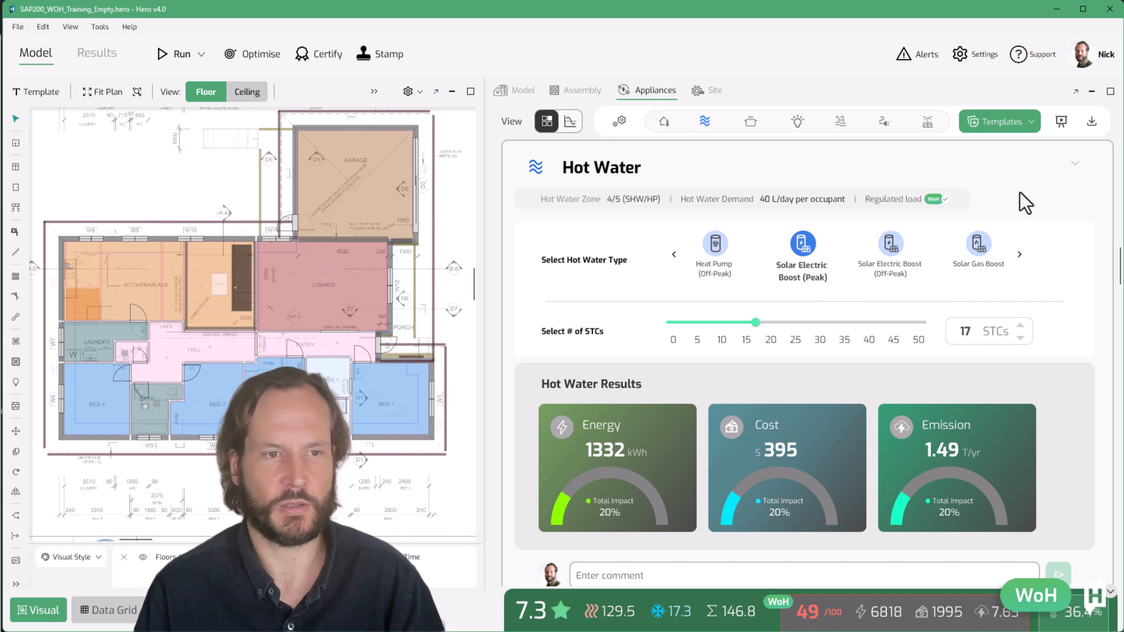
click(980, 244)
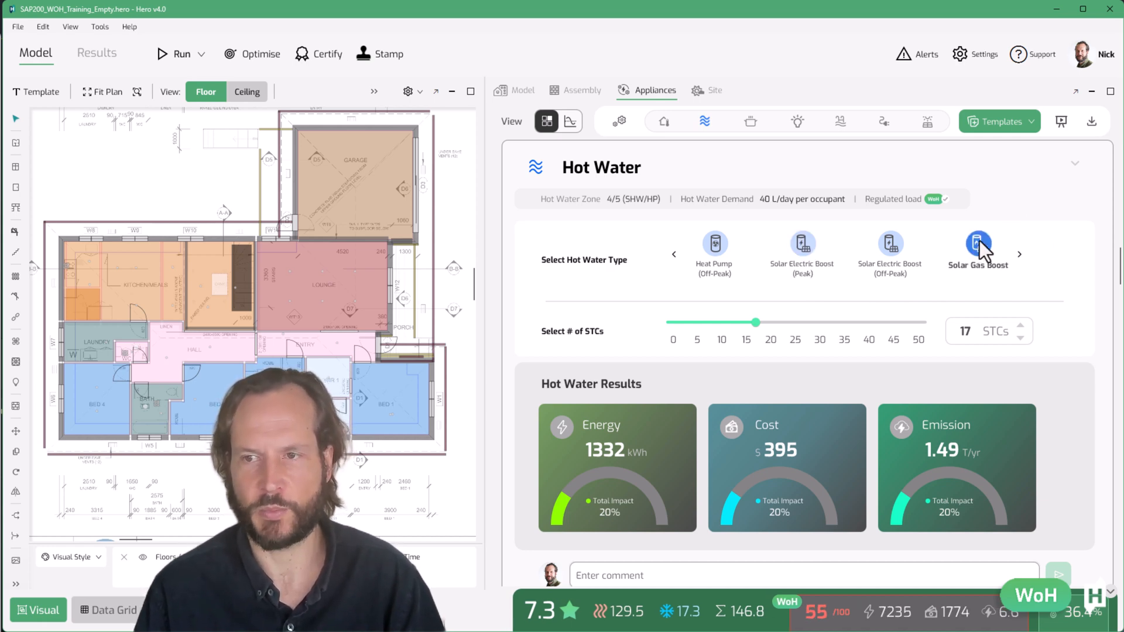
click(1022, 258)
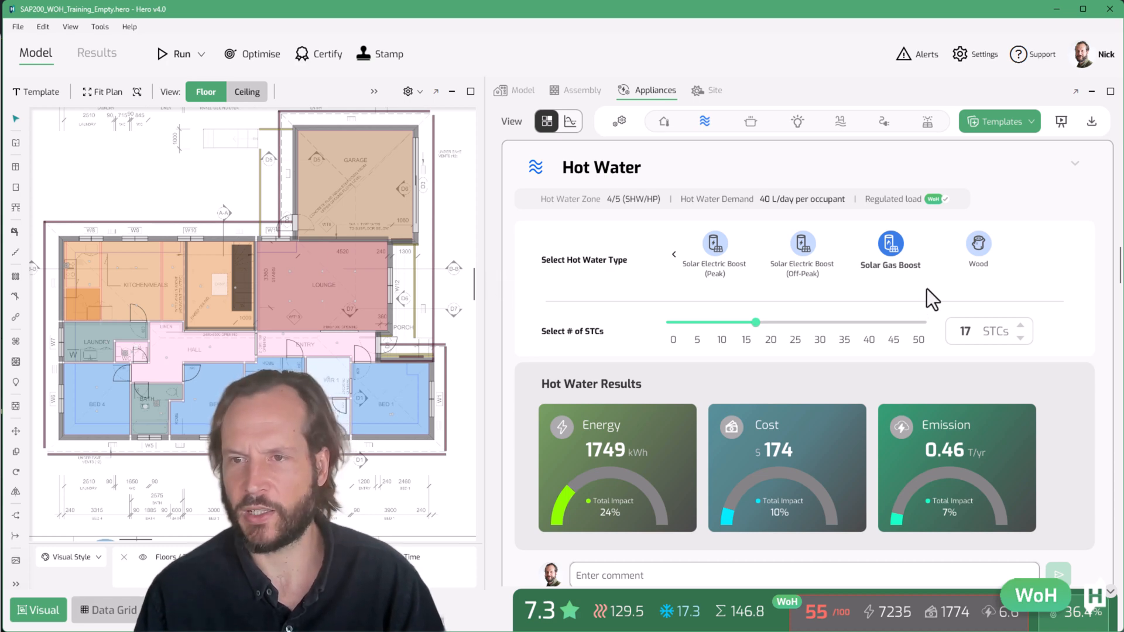
Increase the Solar Gas Boost STC count one step at a time to about 23
mouse_move(1020, 324)
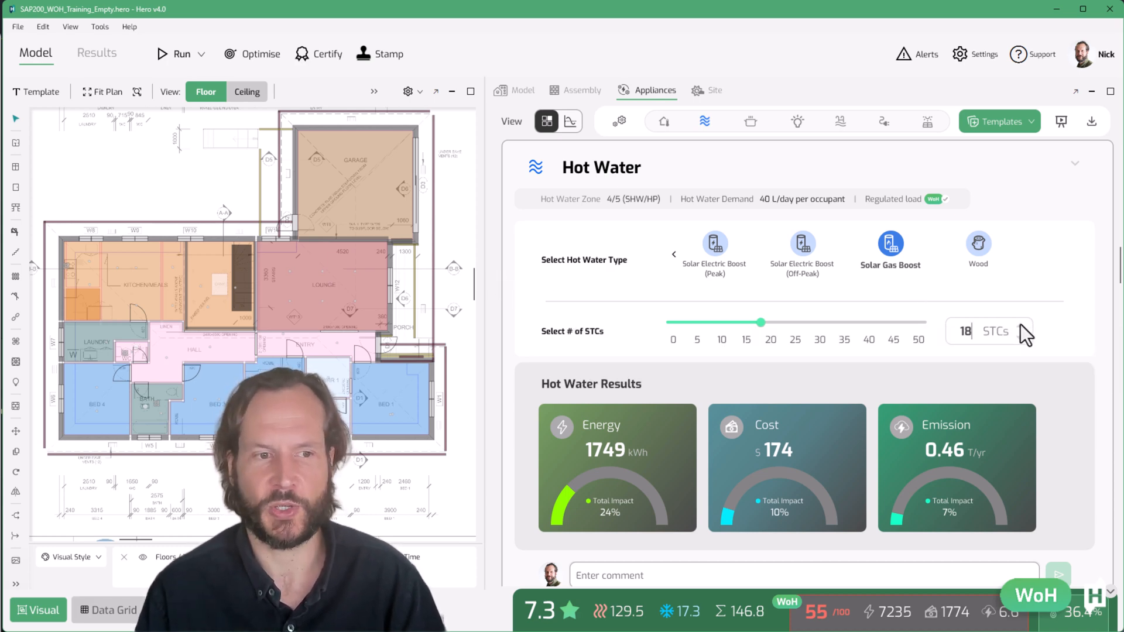
click(1021, 325)
click(1020, 324)
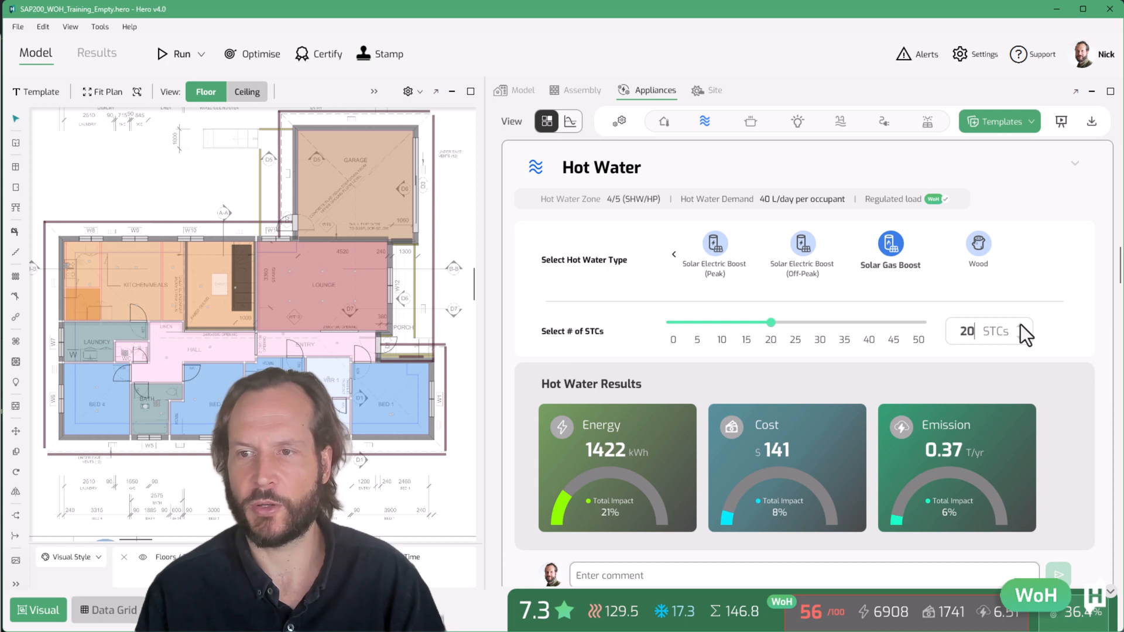
click(1021, 324)
click(1021, 324)
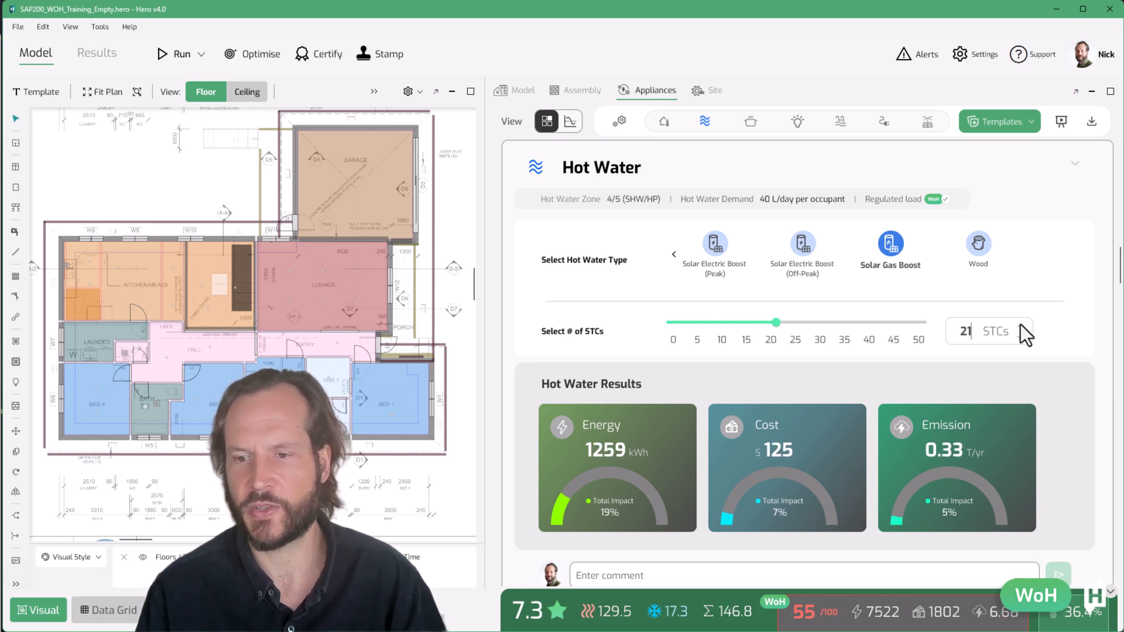
click(1020, 324)
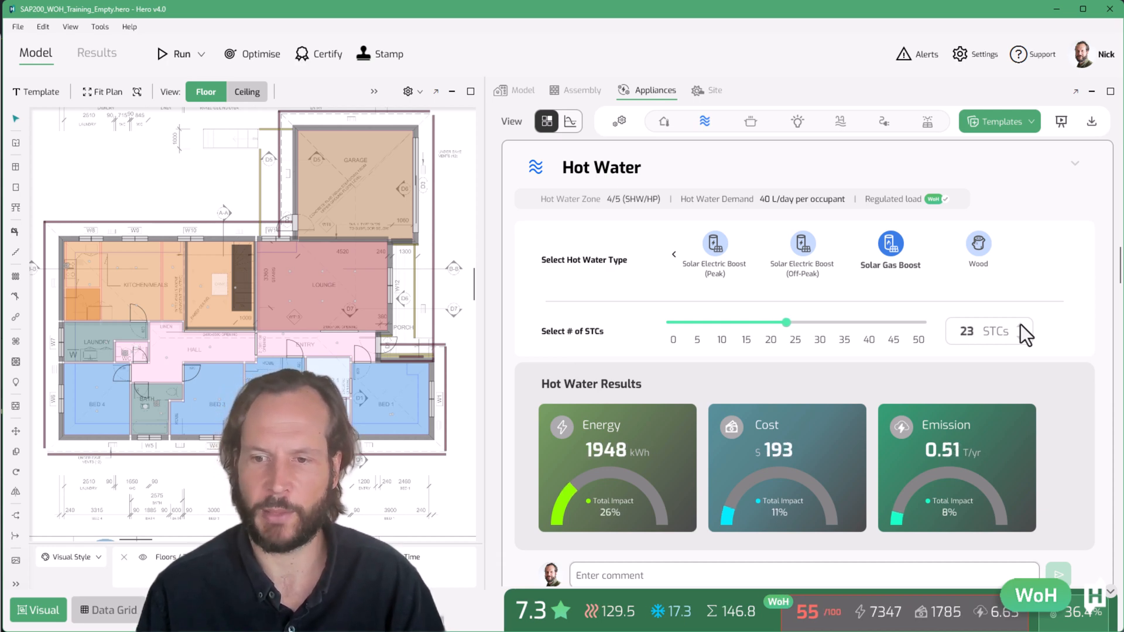
click(1020, 325)
click(1021, 324)
click(1020, 324)
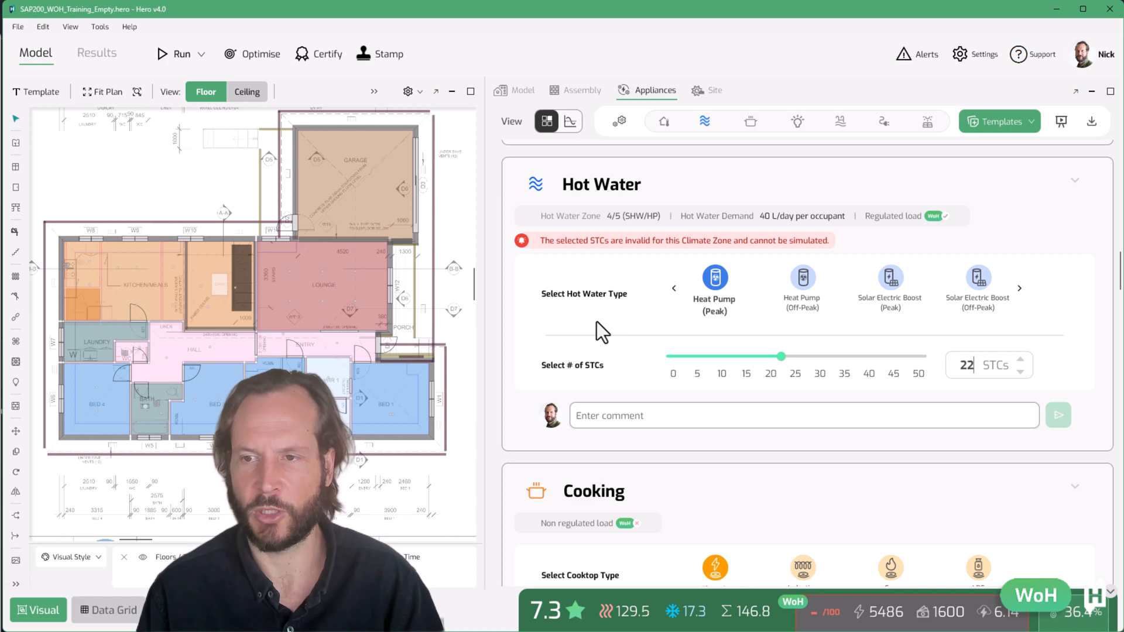
Increase the Heat Pump (Peak) hot water STC count to 27
click(1023, 359)
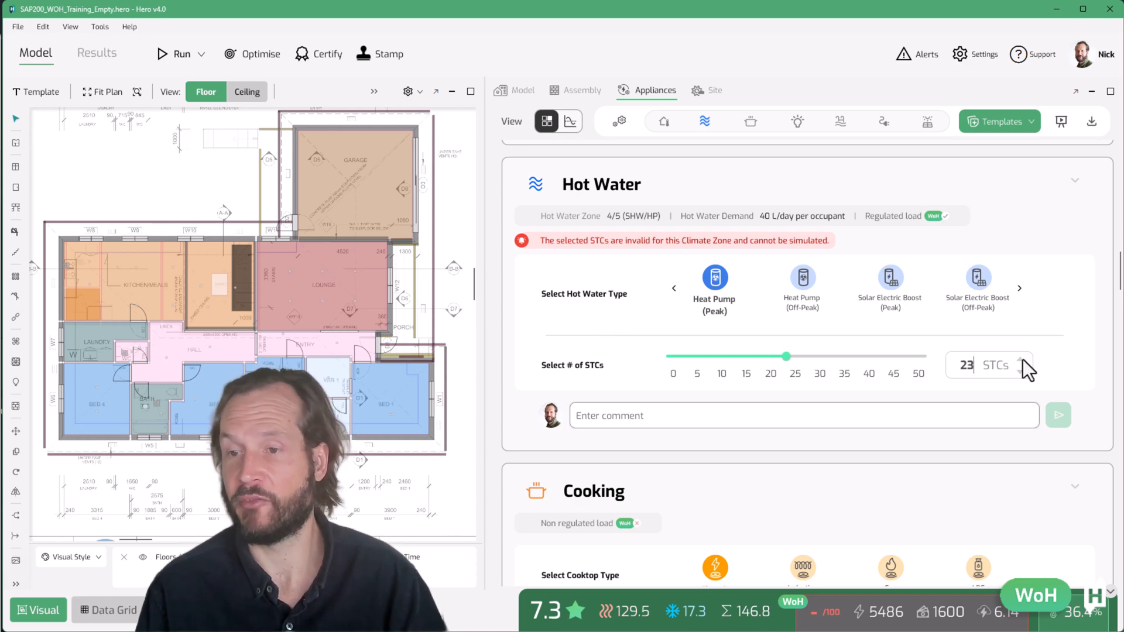
click(1024, 360)
click(1023, 359)
click(1024, 358)
click(1023, 359)
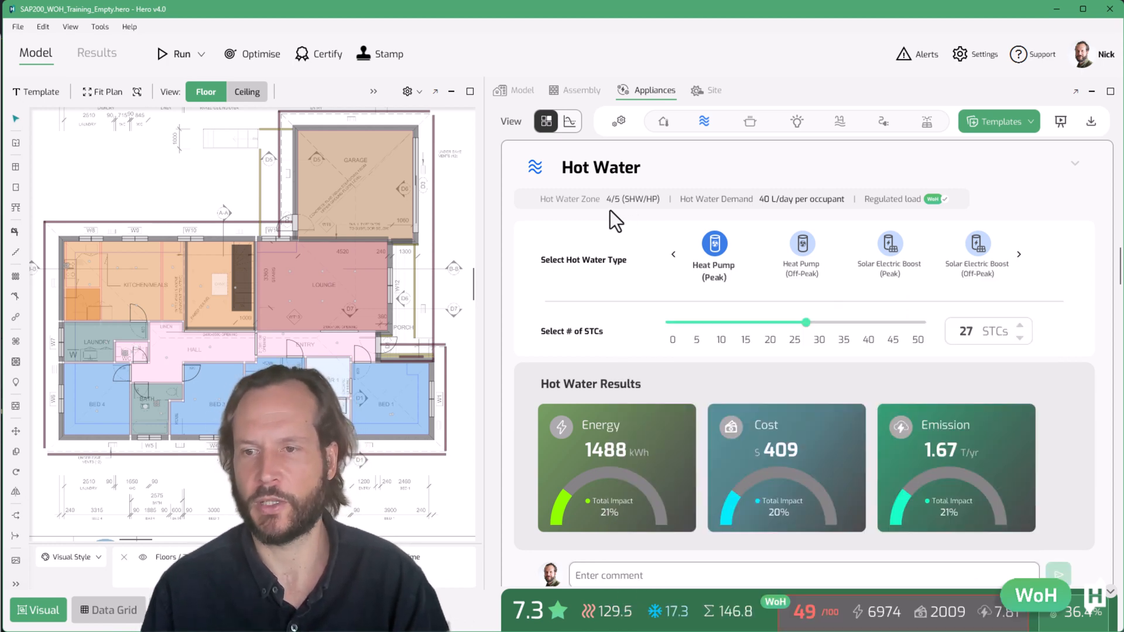
Change the project postcode to 3000, then restore the original postcode
click(110, 619)
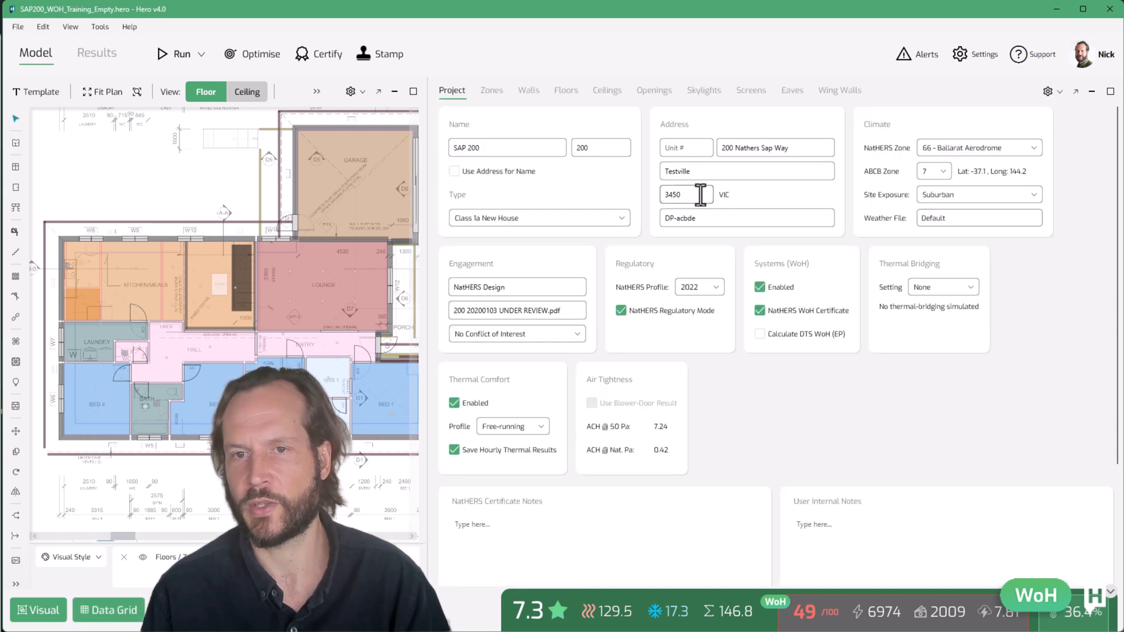
double_click(679, 195)
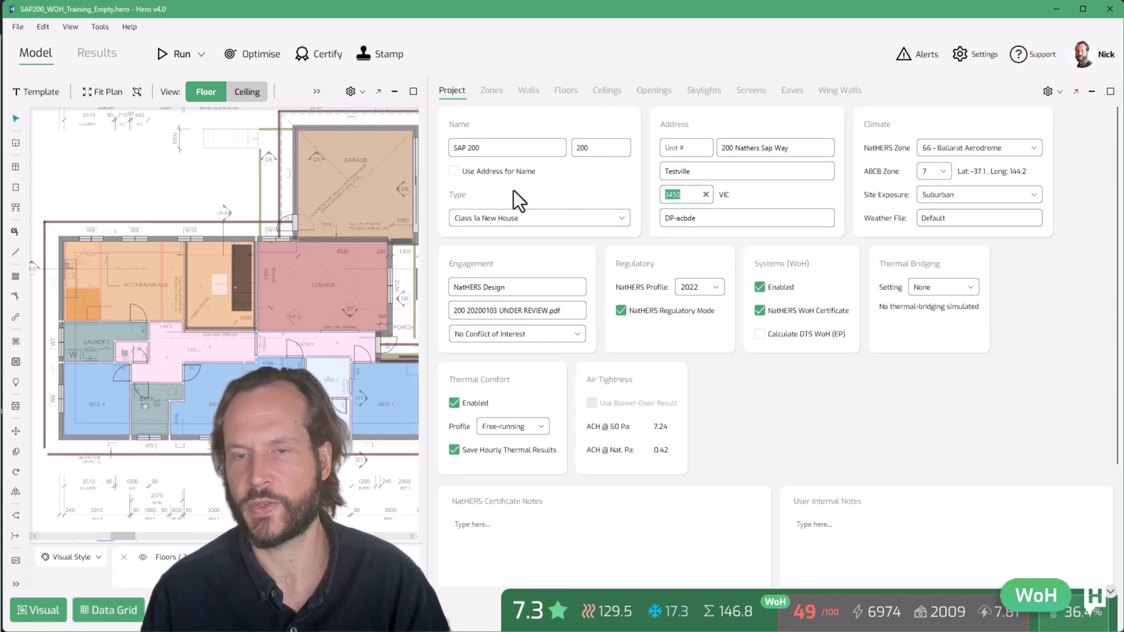
text(3000)
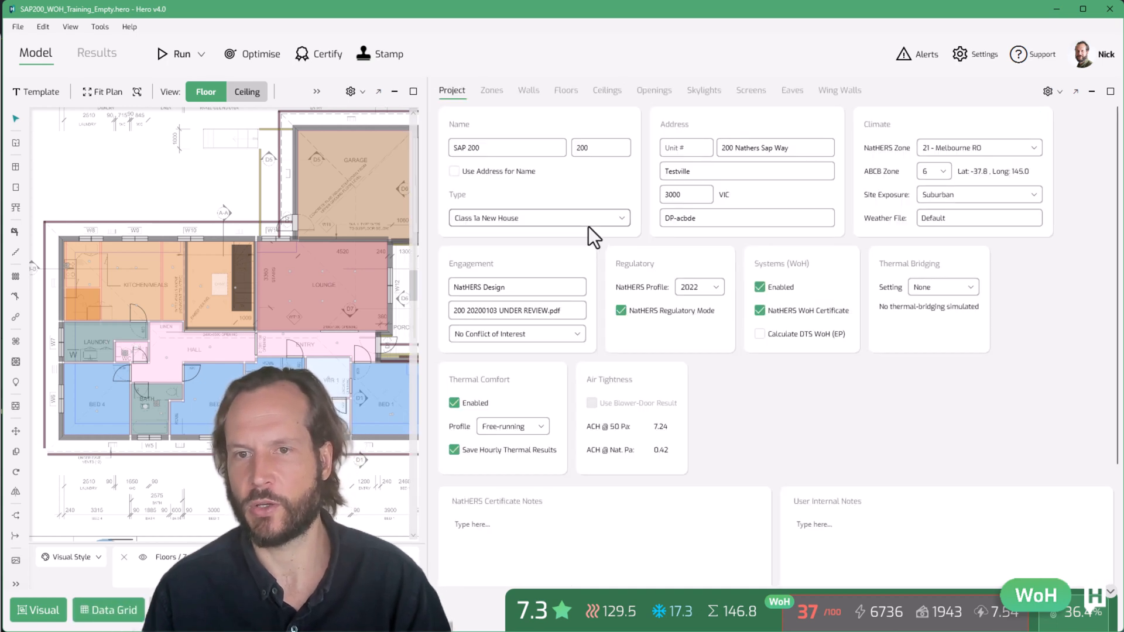
double_click(686, 194)
text(30)
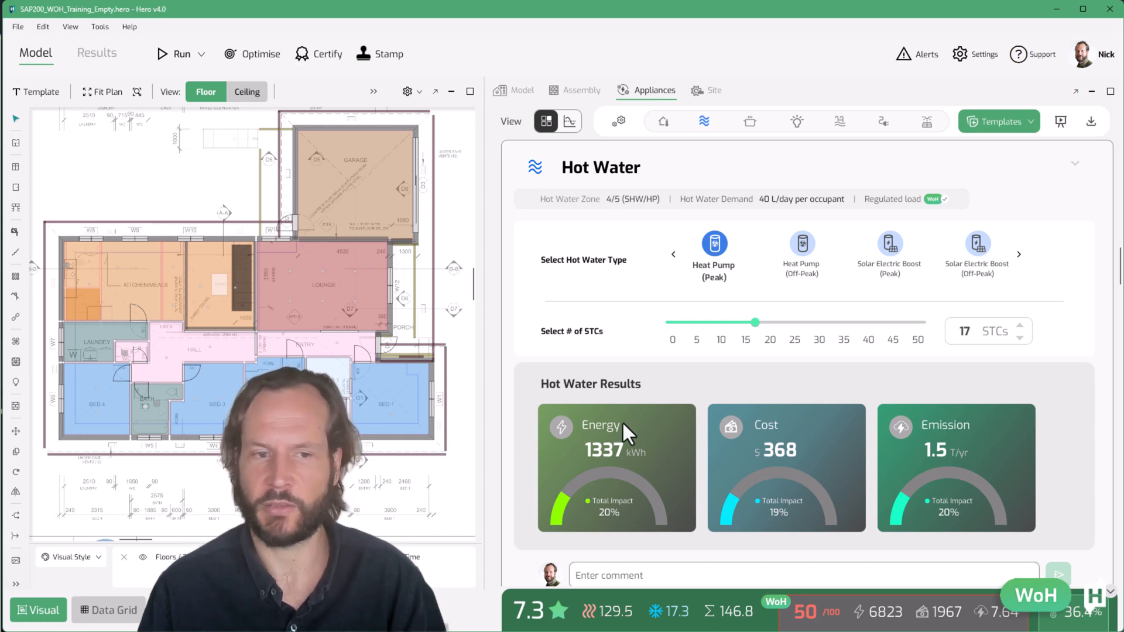
mouse_move(651, 205)
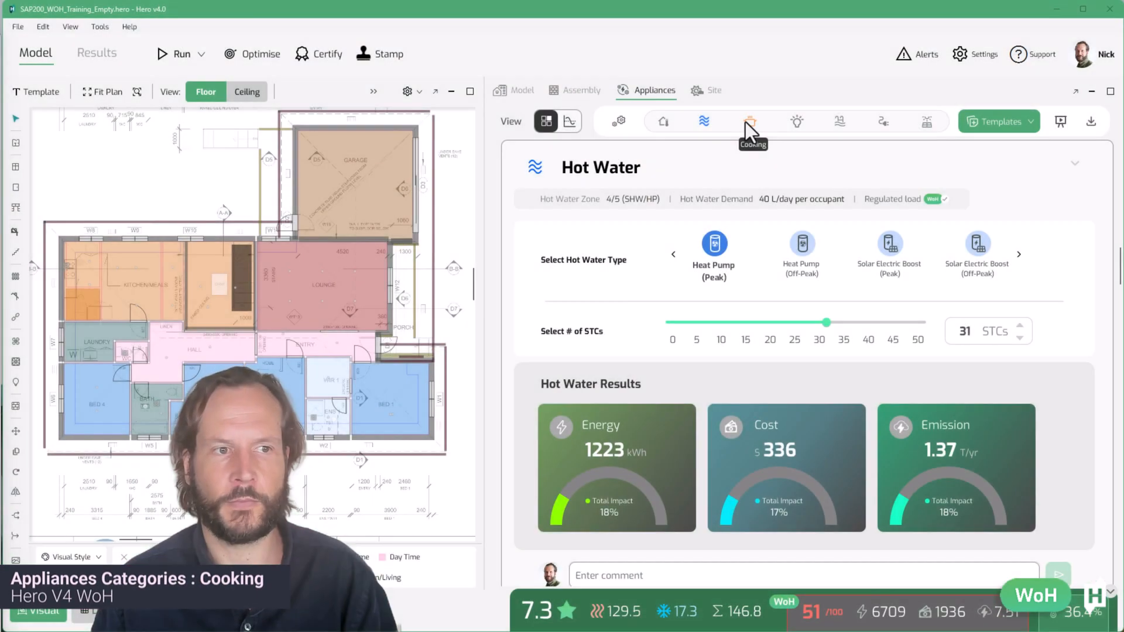
Open the Cooking section, compare the cooktop types and set the cooktop to Induction
click(747, 121)
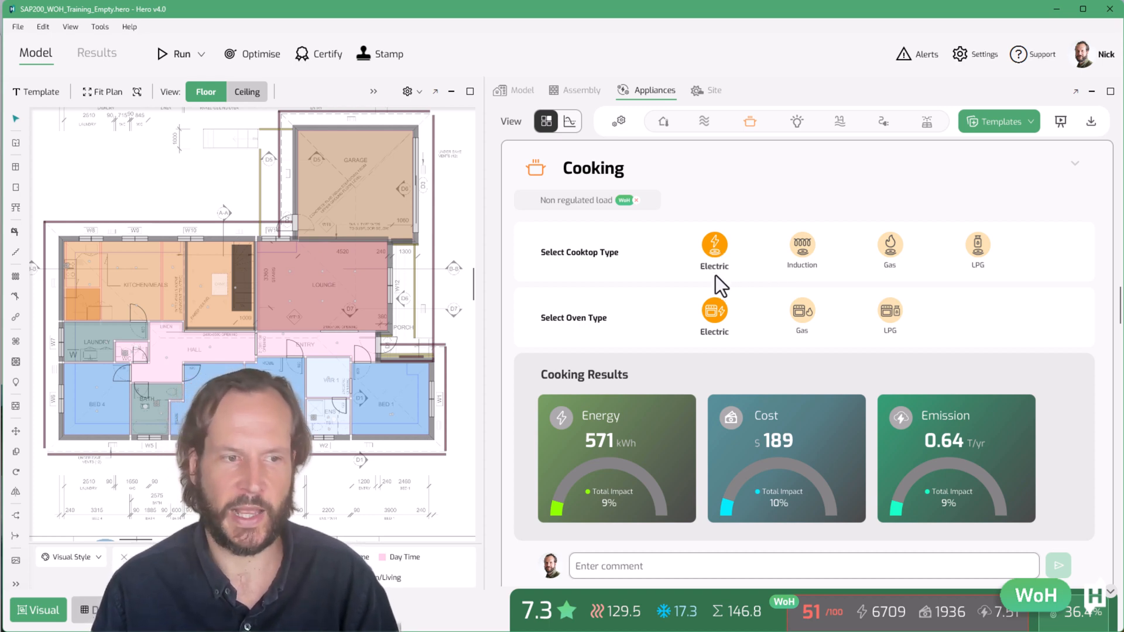
click(802, 243)
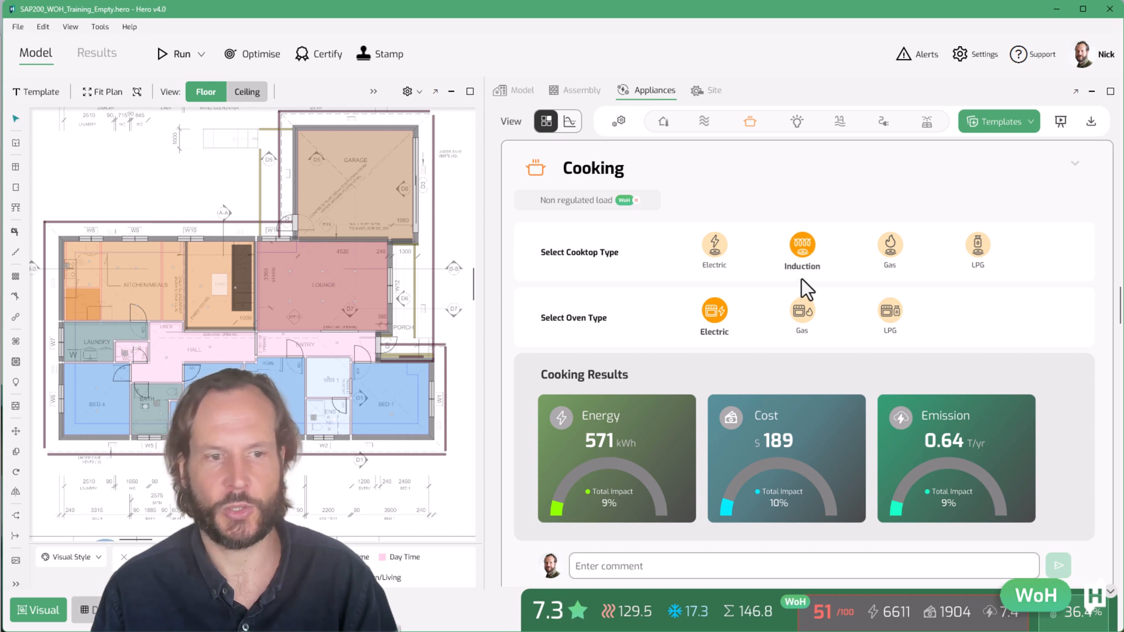
click(891, 238)
click(975, 246)
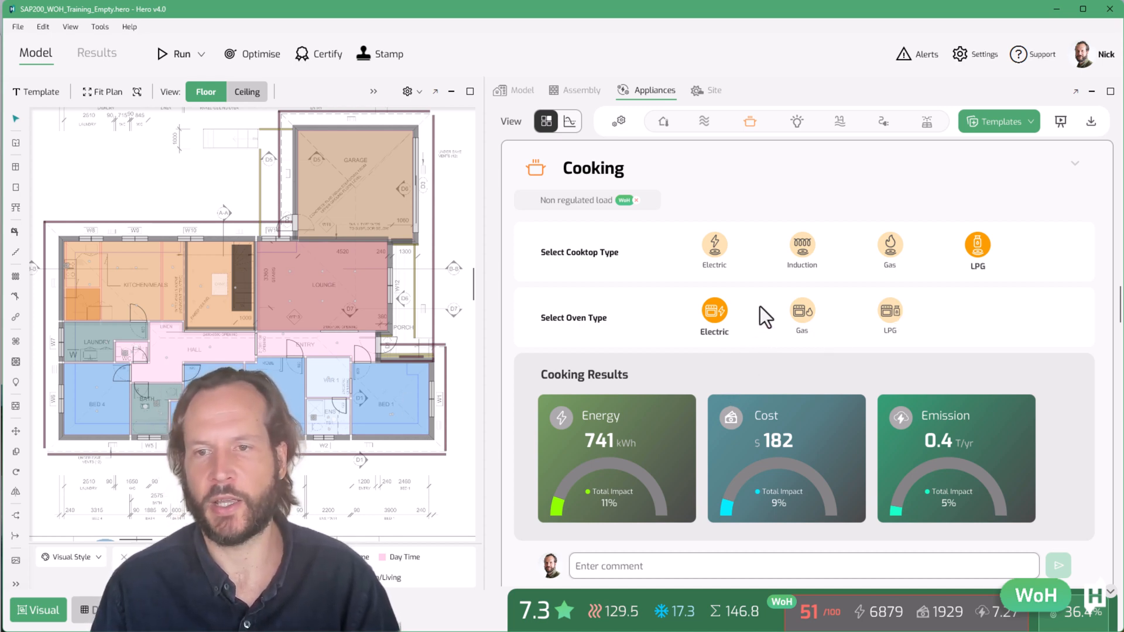
click(890, 245)
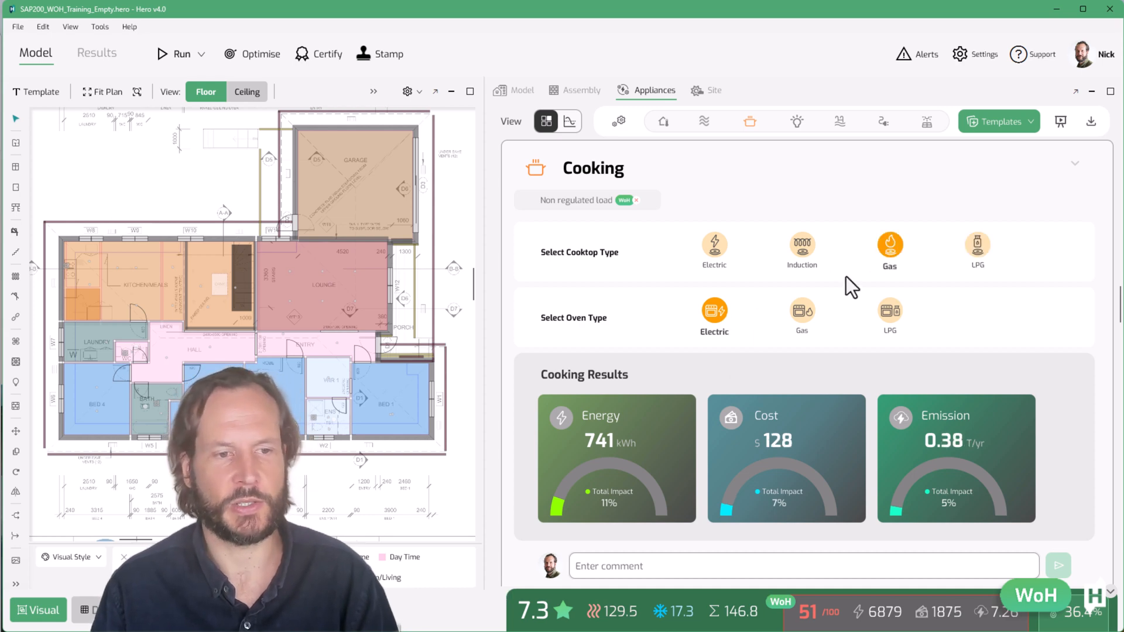
click(719, 242)
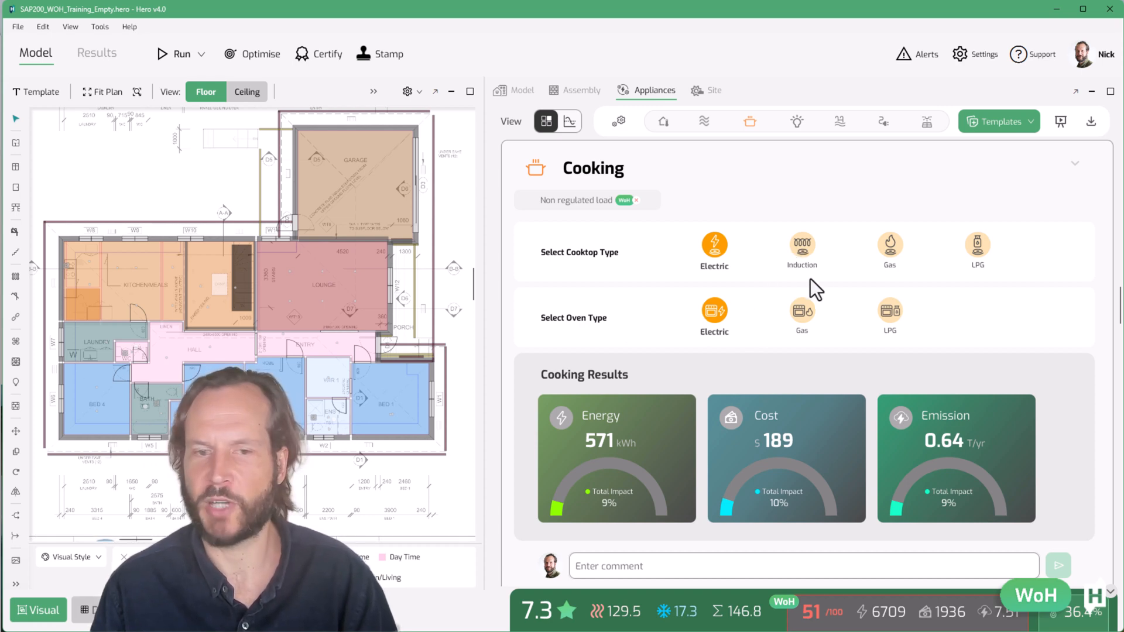
click(809, 249)
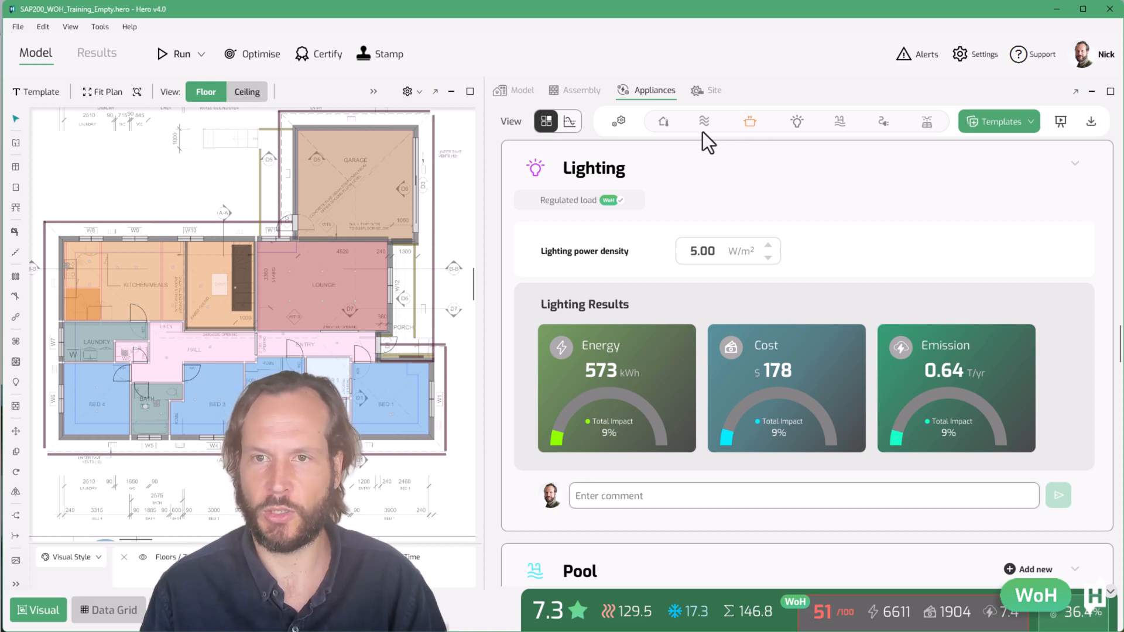
Set the lighting power density to 1.4 W/m²
click(515, 93)
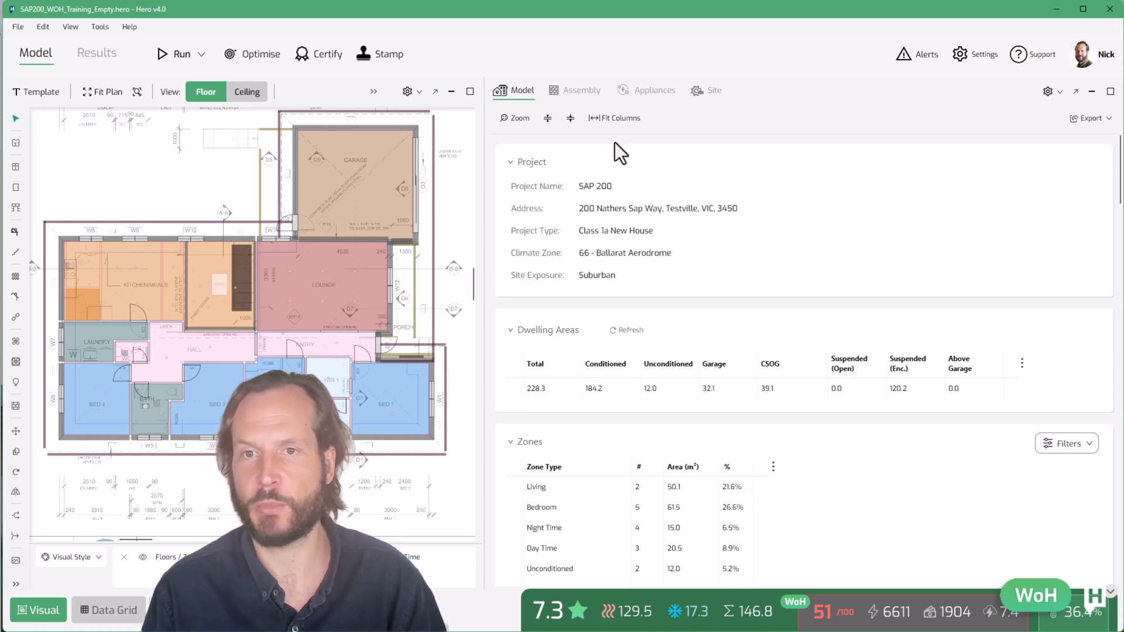
click(644, 90)
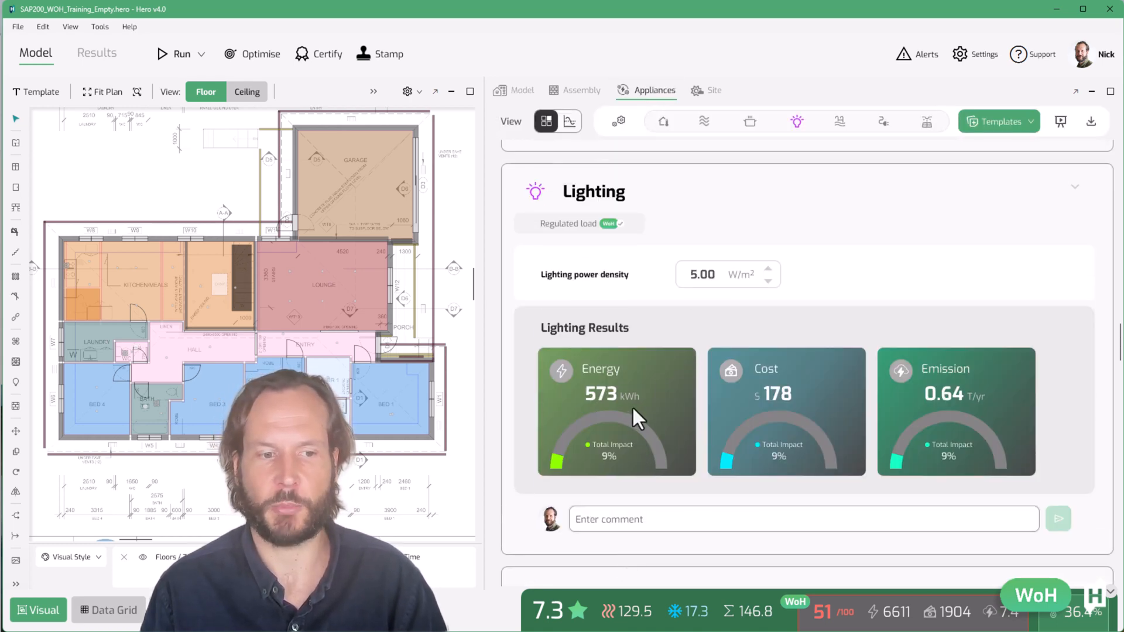
click(700, 274)
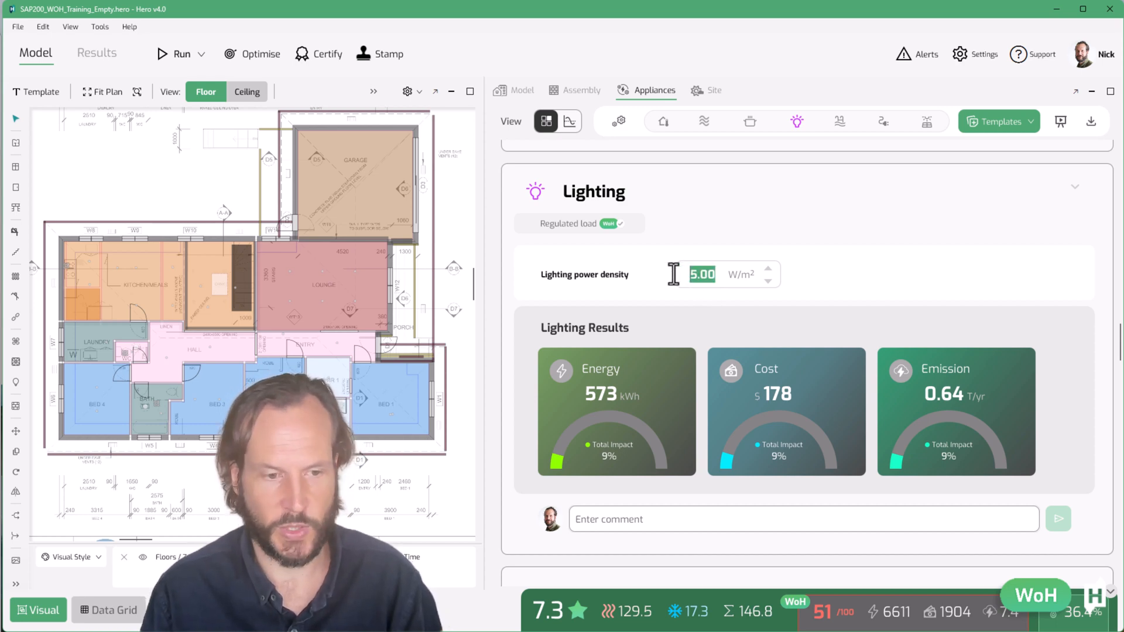
text(1.4)
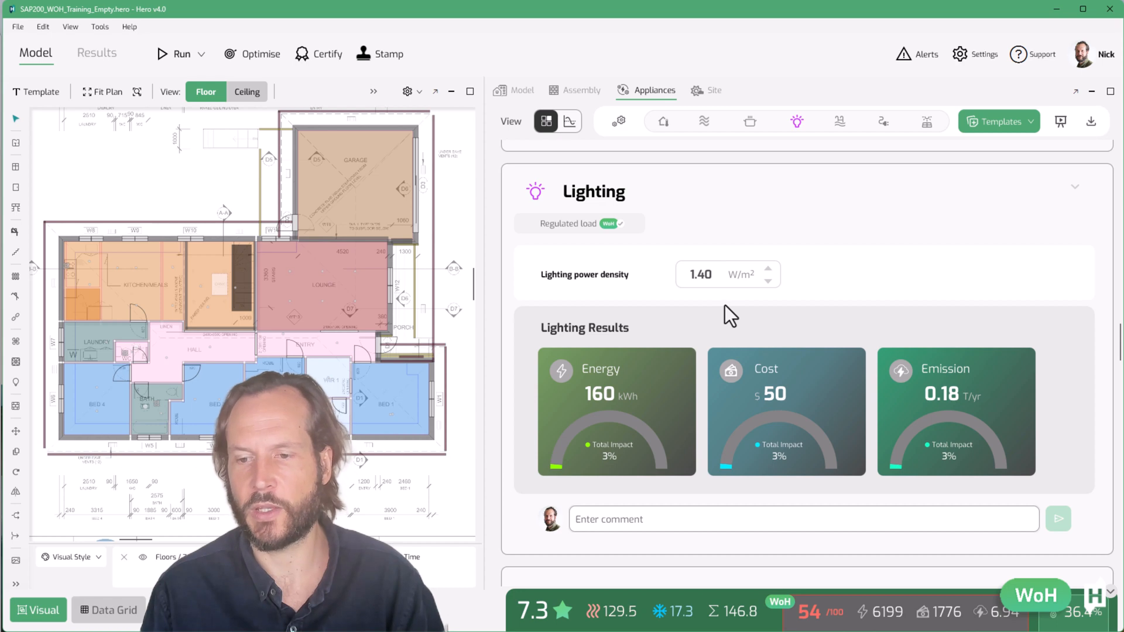
click(715, 274)
key(BackSpace)
text(5)
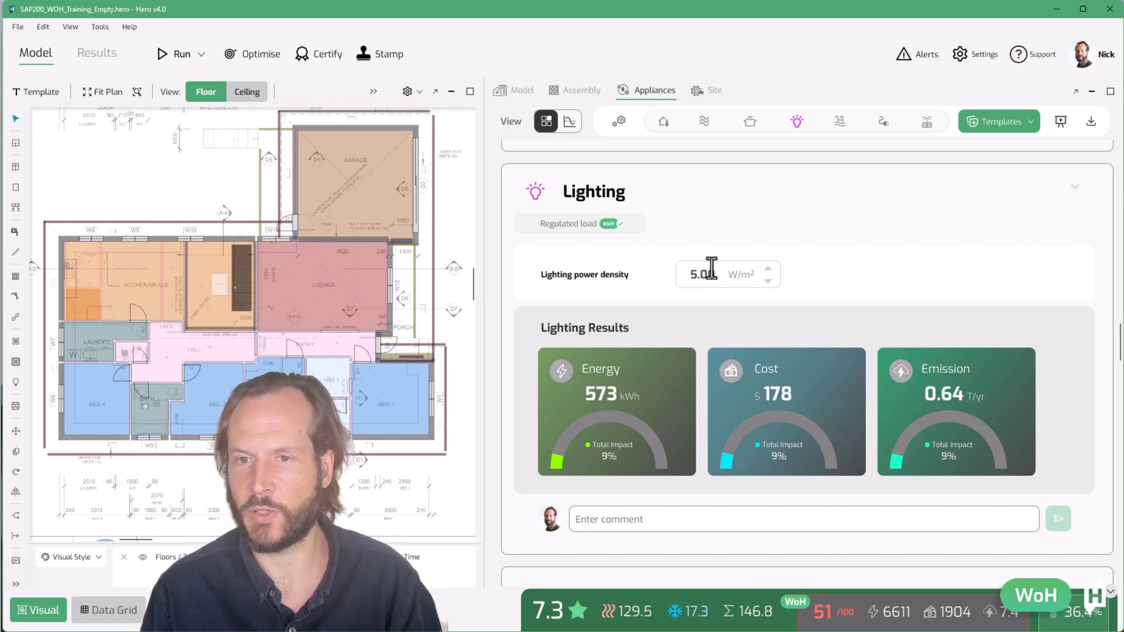
double_click(712, 271)
text(1.4)
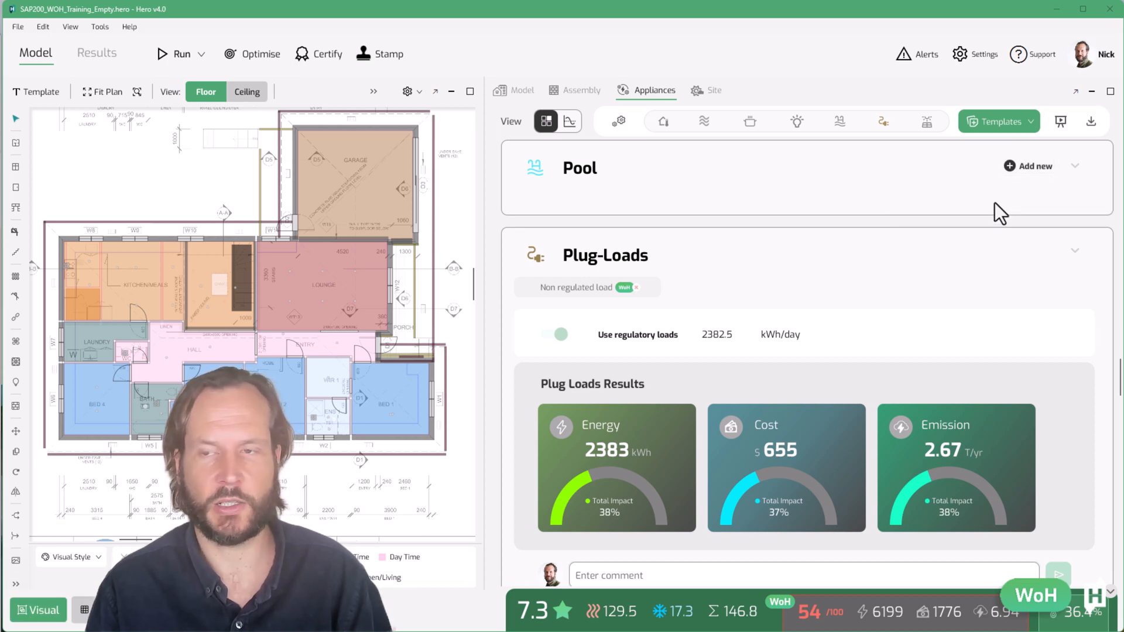
Add a pool and, in area mode, set its area to 25 m² and height to 2 m
click(1036, 172)
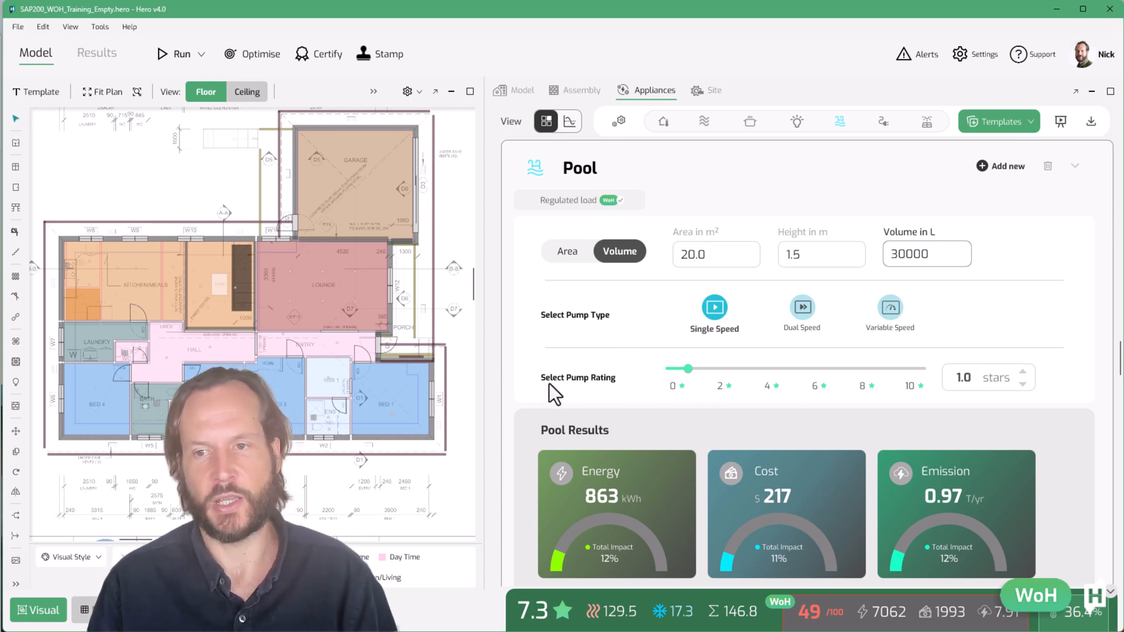
click(573, 257)
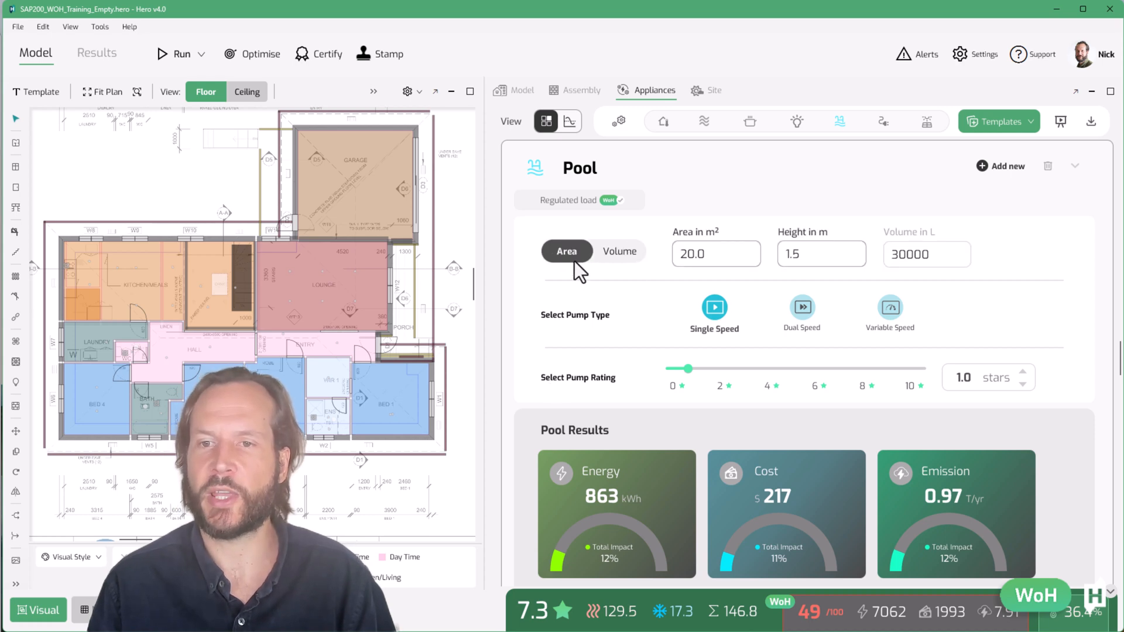
drag(718, 253, 612, 262)
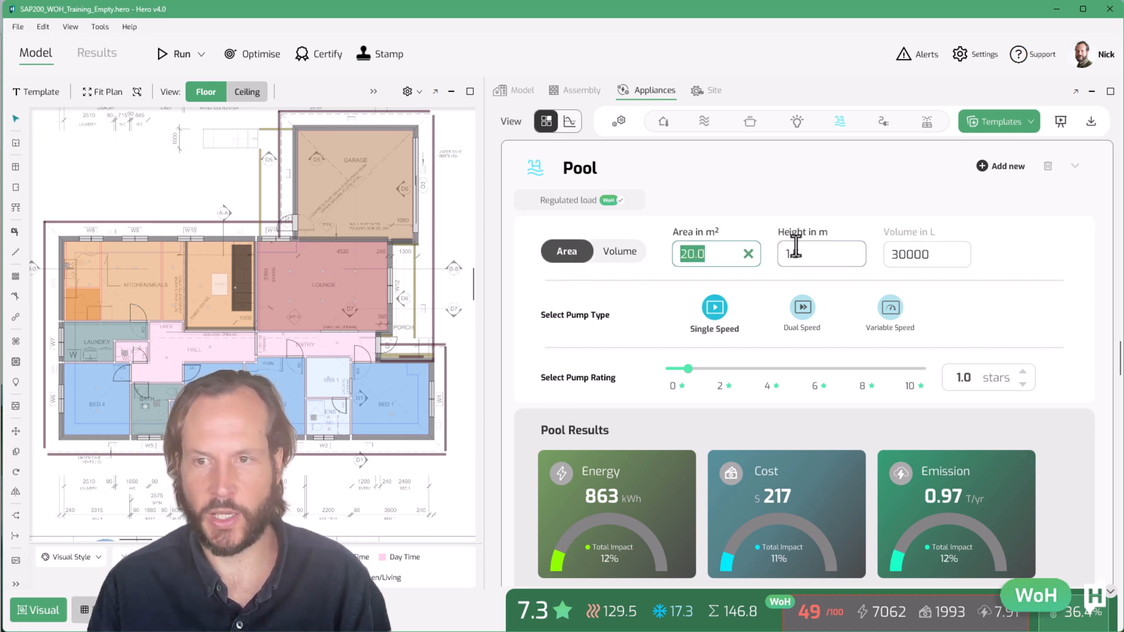
text(25)
click(816, 252)
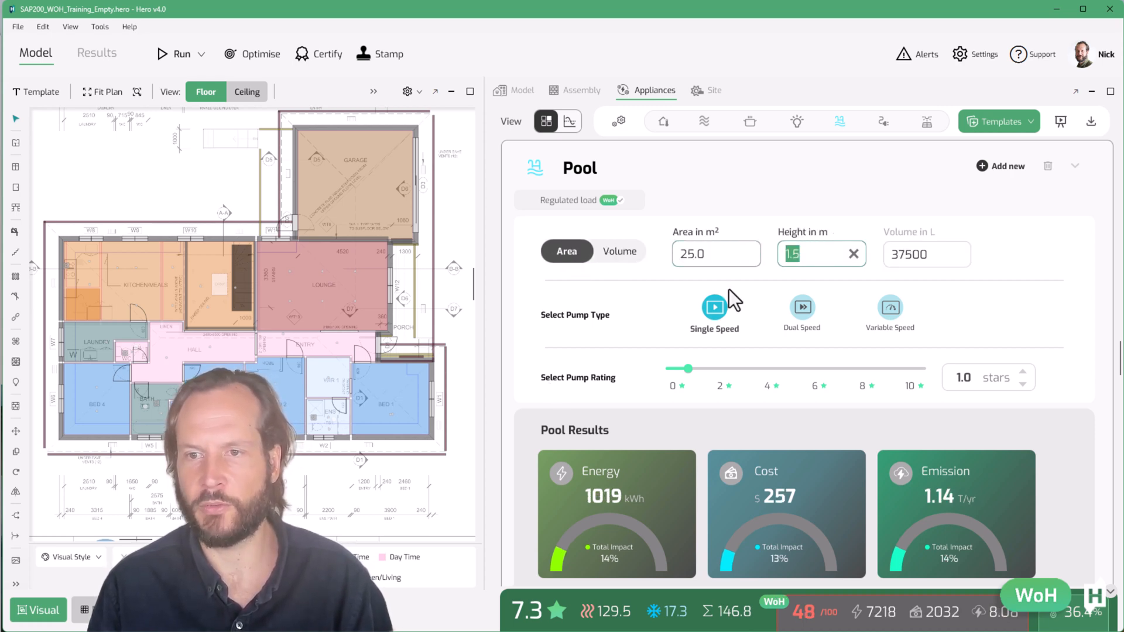
text(2)
key(Return)
Switch the pool to volume mode and set the volume to 75000 L
click(625, 256)
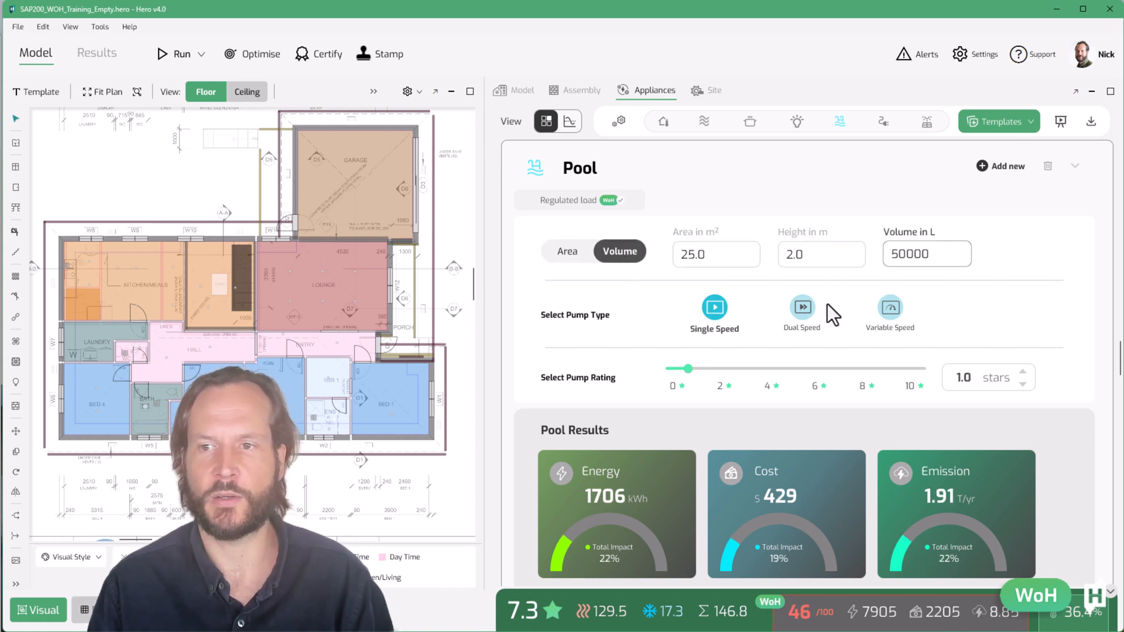
drag(926, 253, 827, 252)
text(75000)
key(Return)
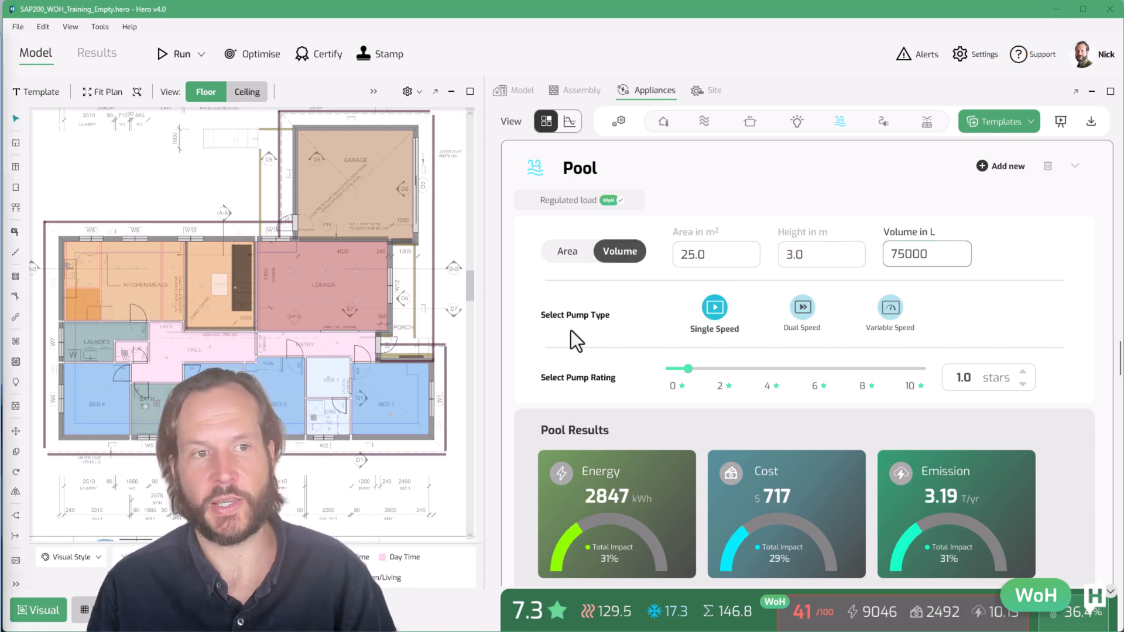
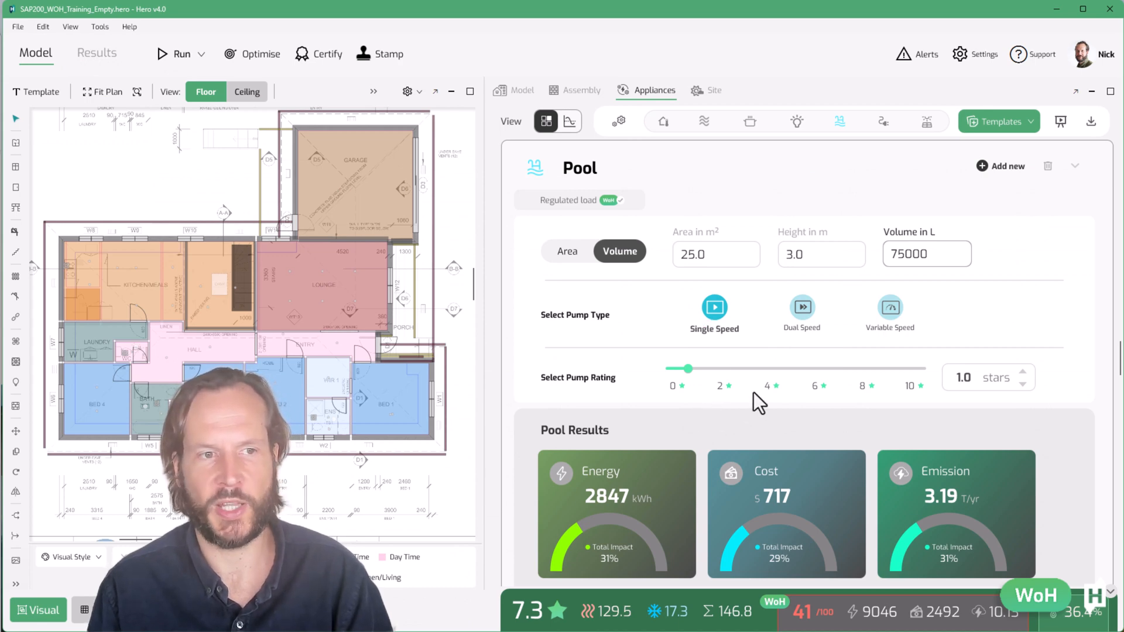
Compare pool pump types and set the pump type to Variable Speed
click(804, 310)
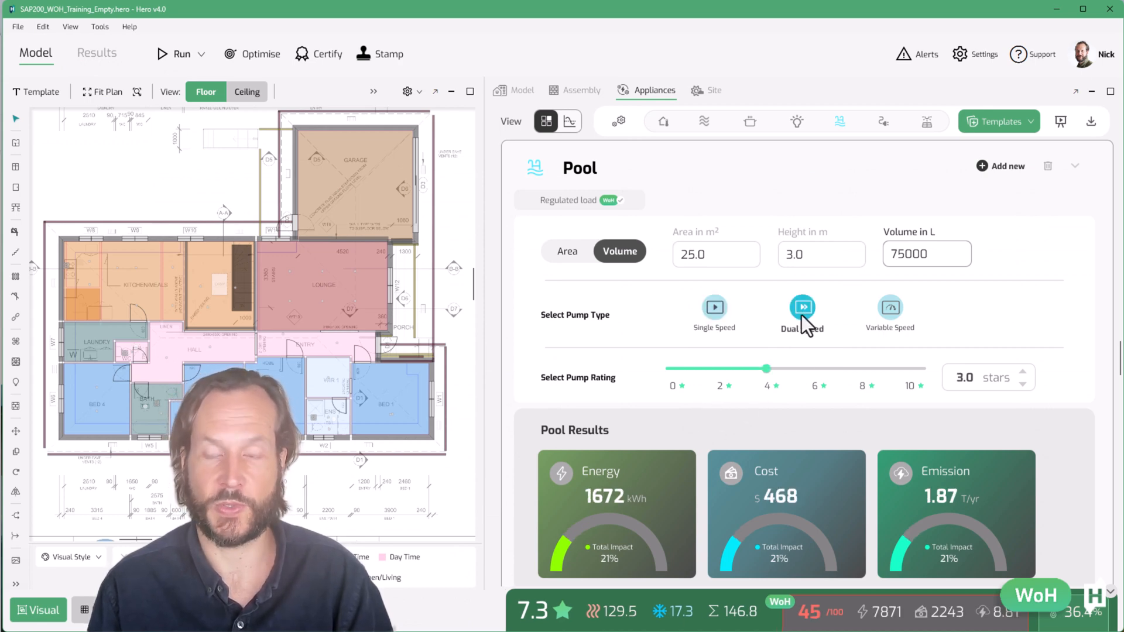
click(892, 311)
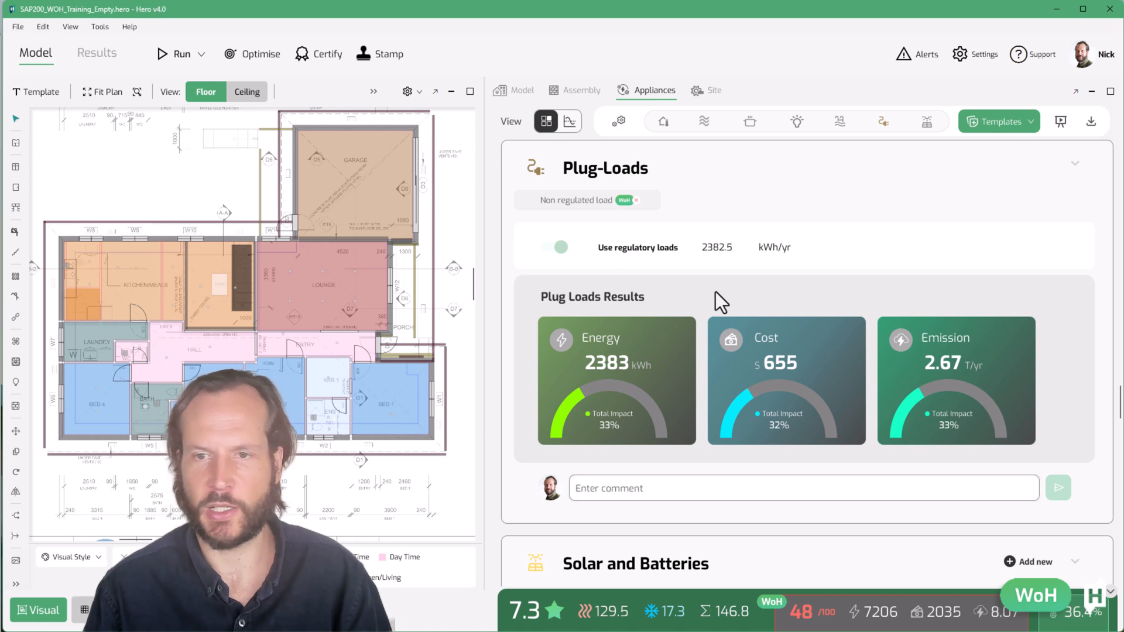
Switch the results unit to Daily in Setup and check the plug loads per day
click(619, 123)
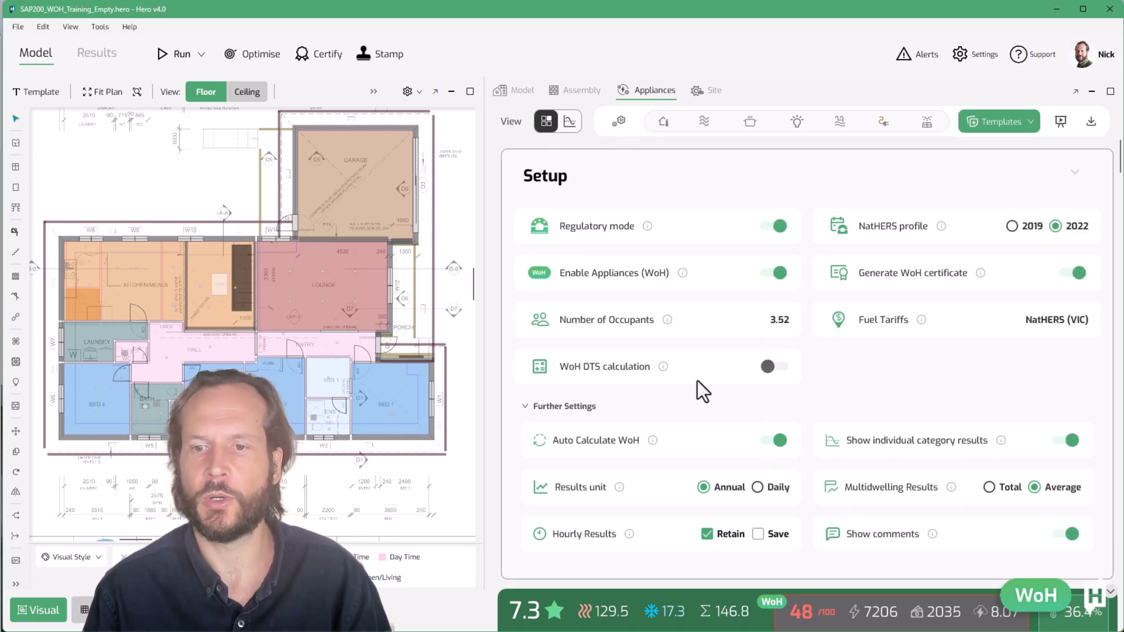
click(757, 489)
click(883, 123)
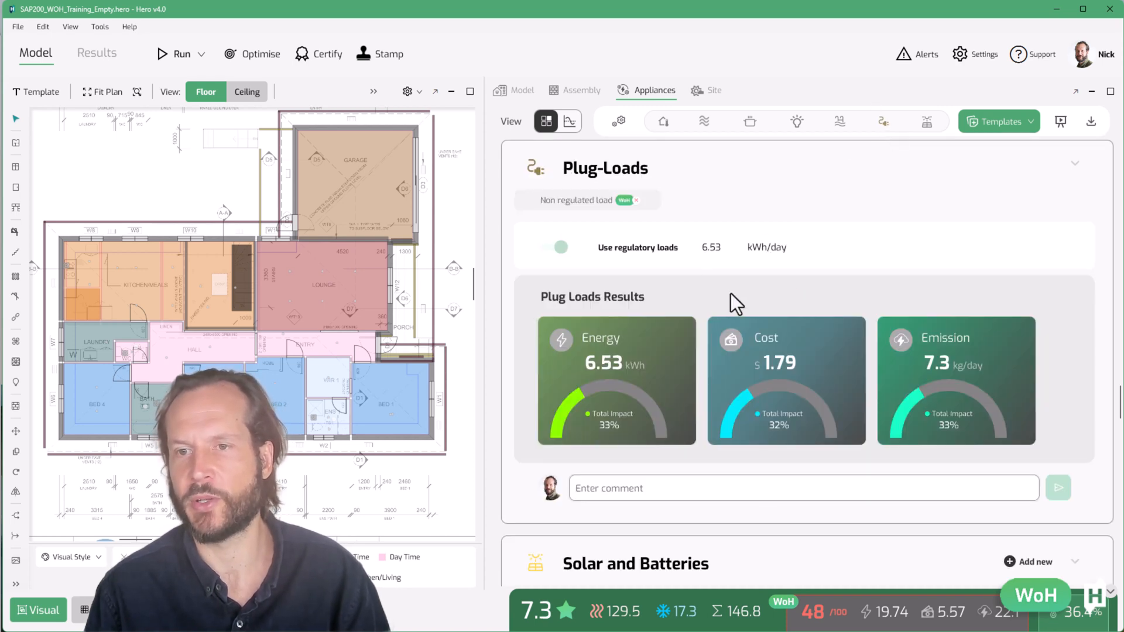
Turn off Regulatory mode in Setup and return to the Plug-Loads section
click(620, 121)
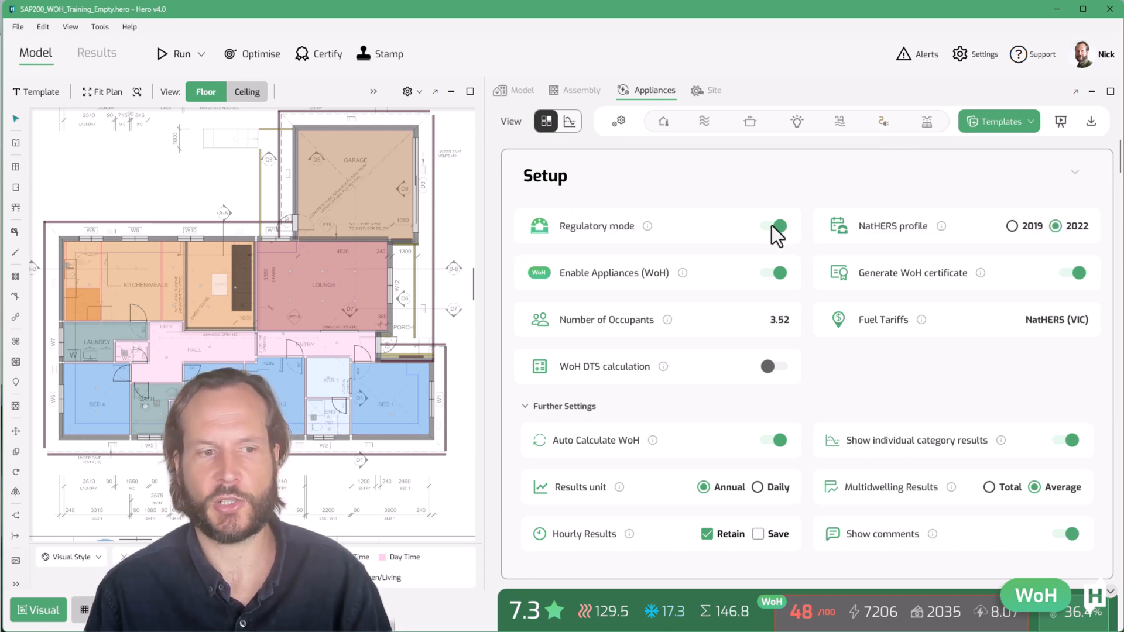
click(772, 226)
click(883, 124)
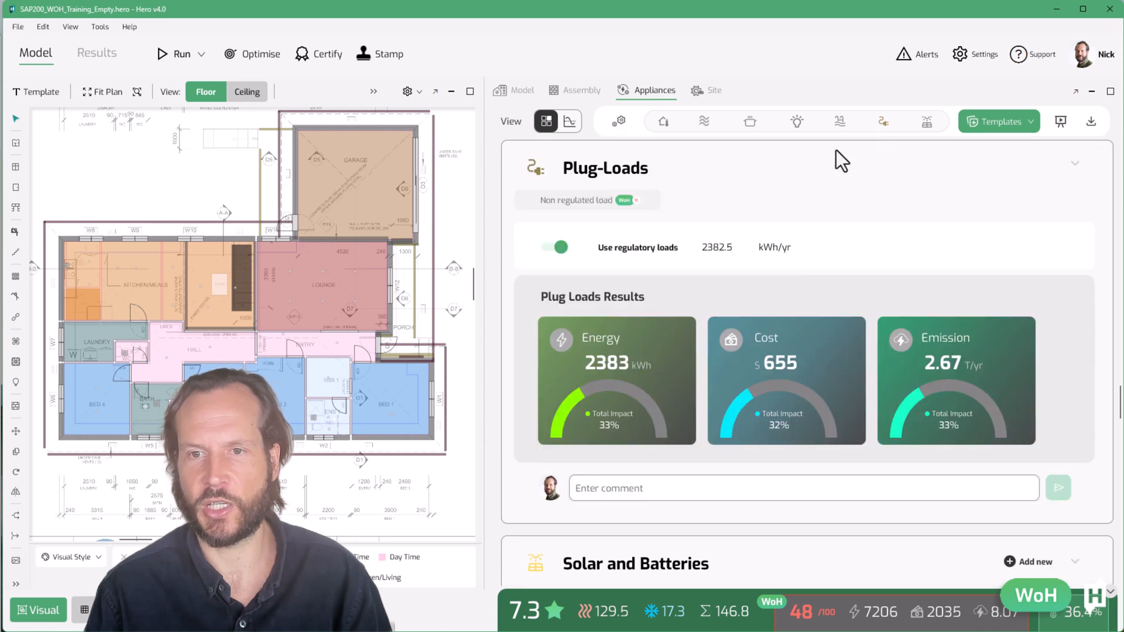
Turn off regulatory plug loads and set a custom plug load of 1000 kWh/yr
click(558, 249)
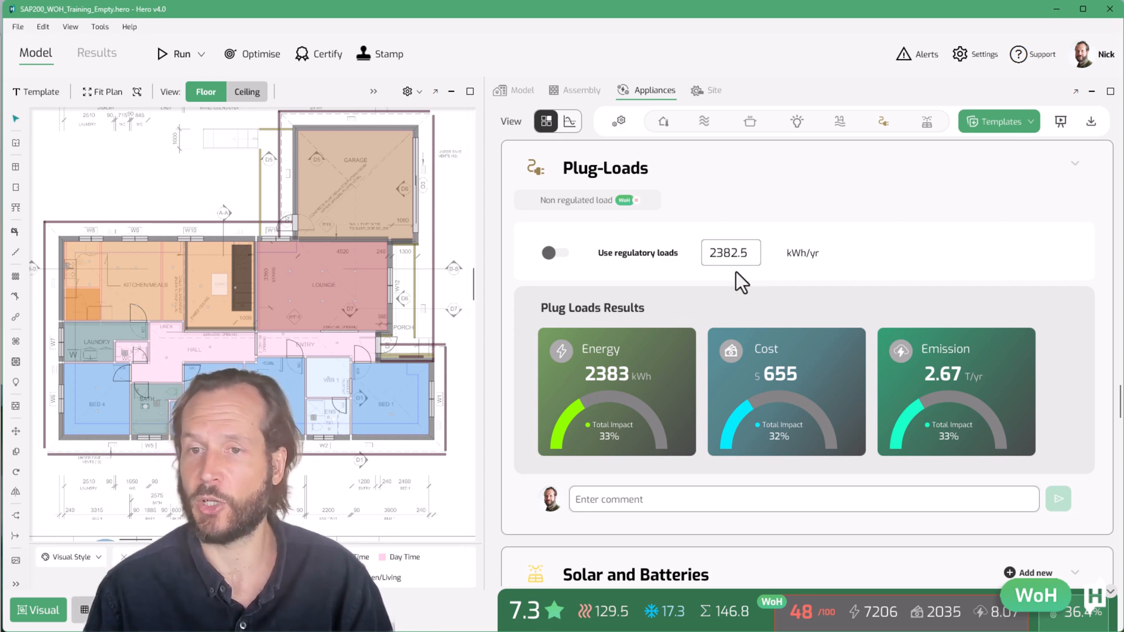
double_click(742, 253)
text(50)
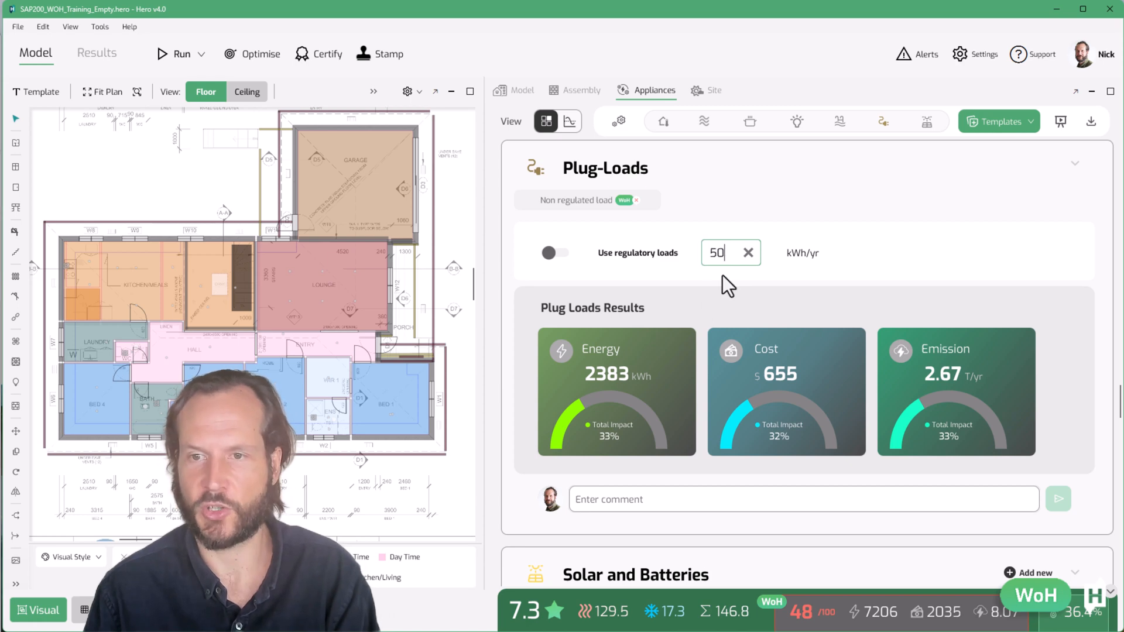
text(00)
key(Return)
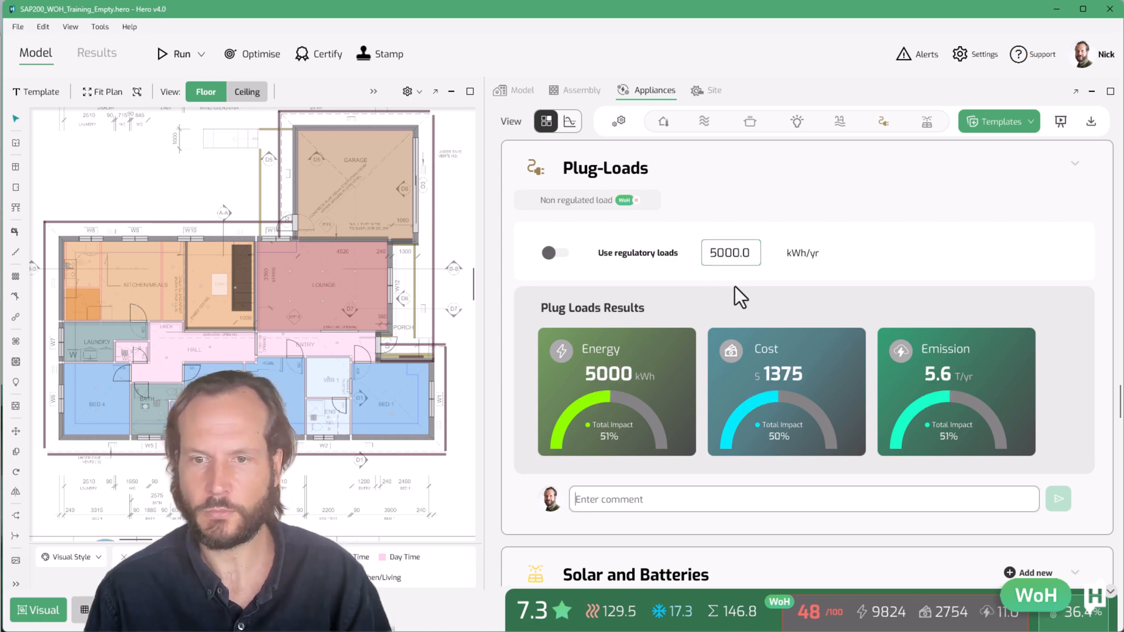
double_click(748, 255)
text(1000)
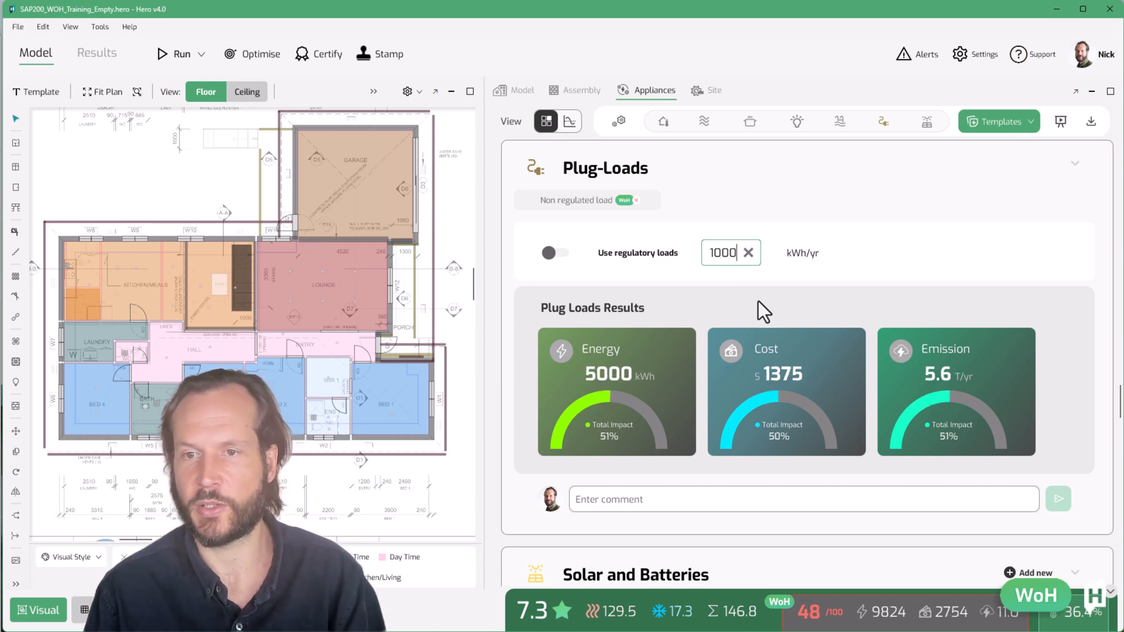
key(Tab)
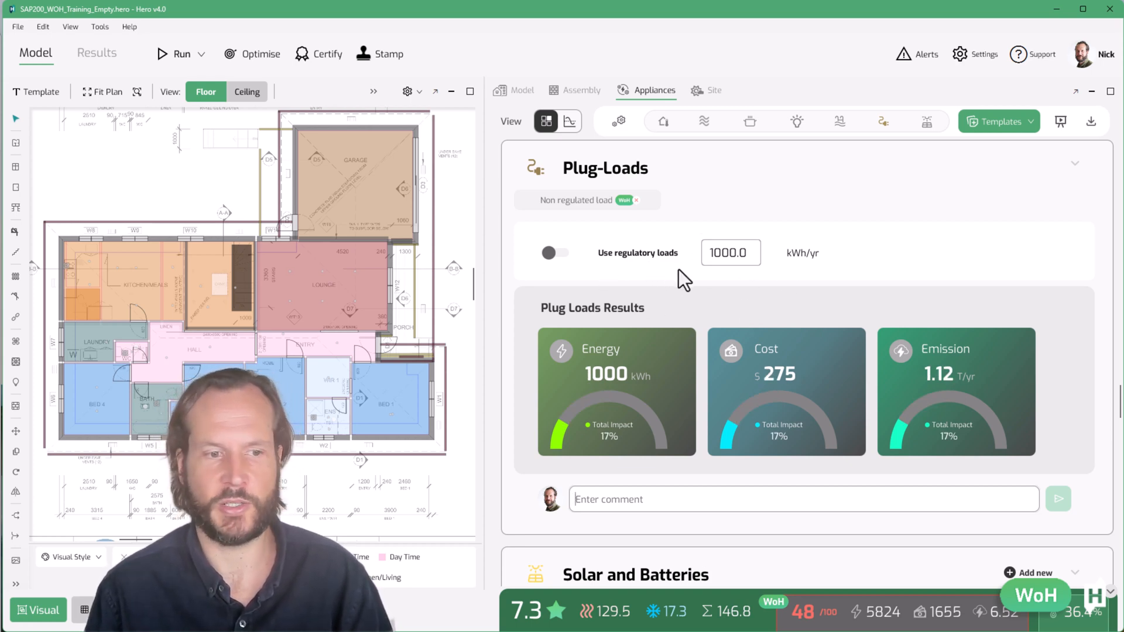
Open the Solar and Batteries section and add a new solar group
click(618, 122)
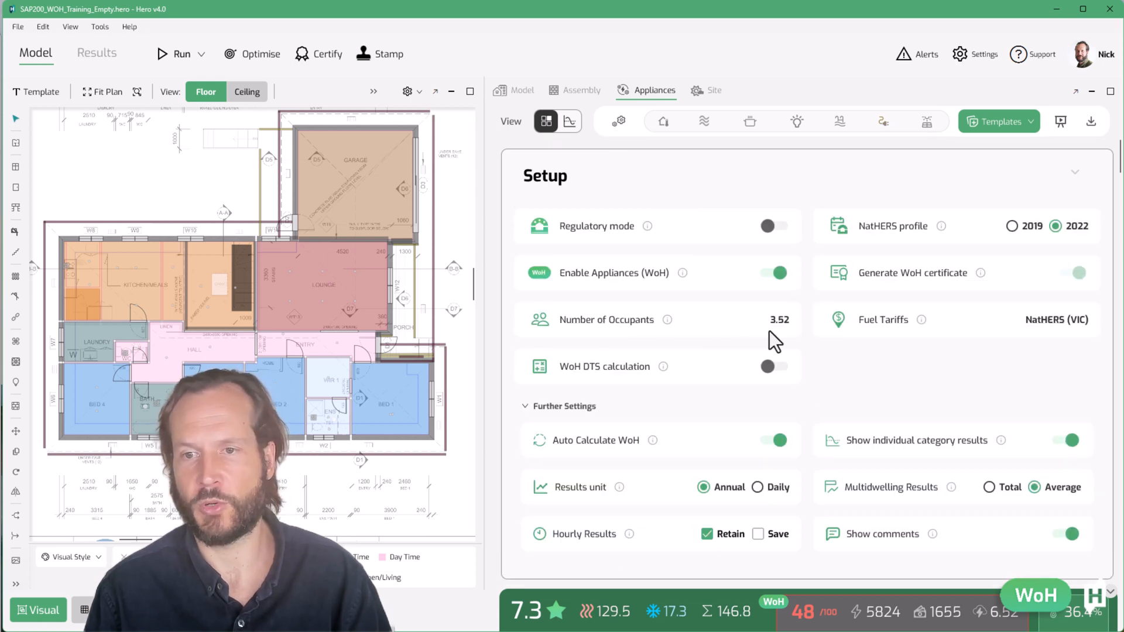
click(880, 120)
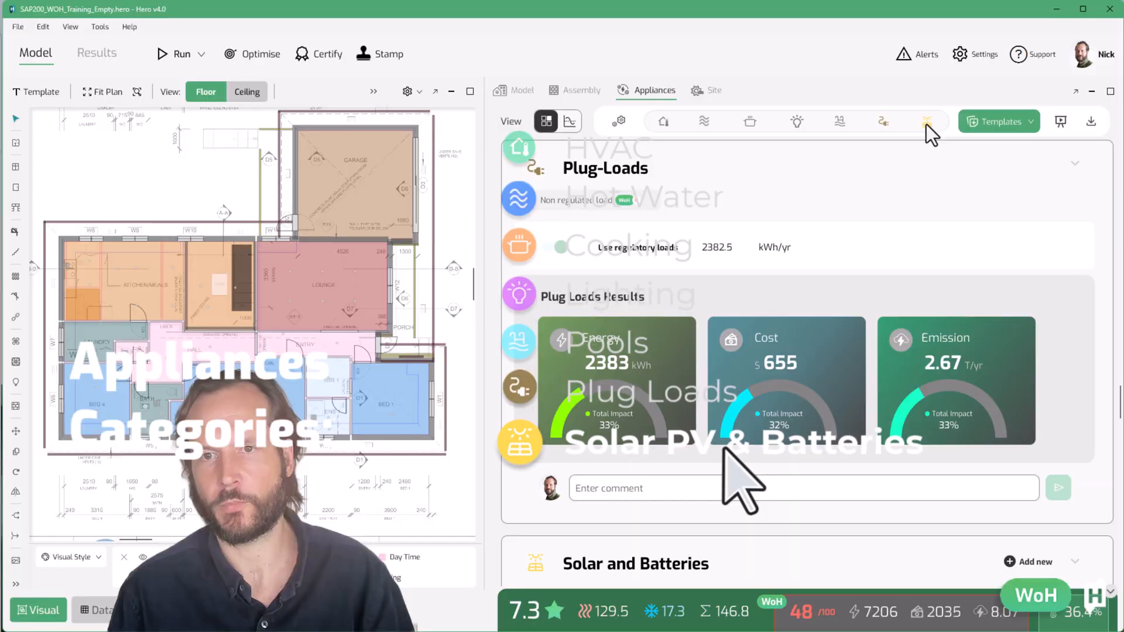
click(926, 125)
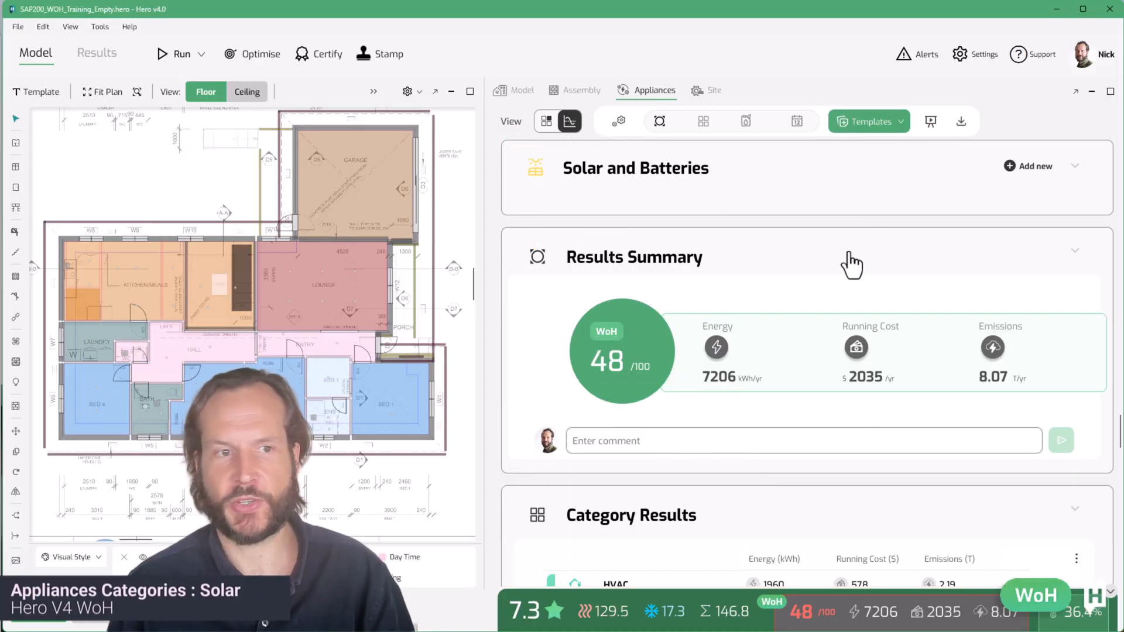
click(1031, 167)
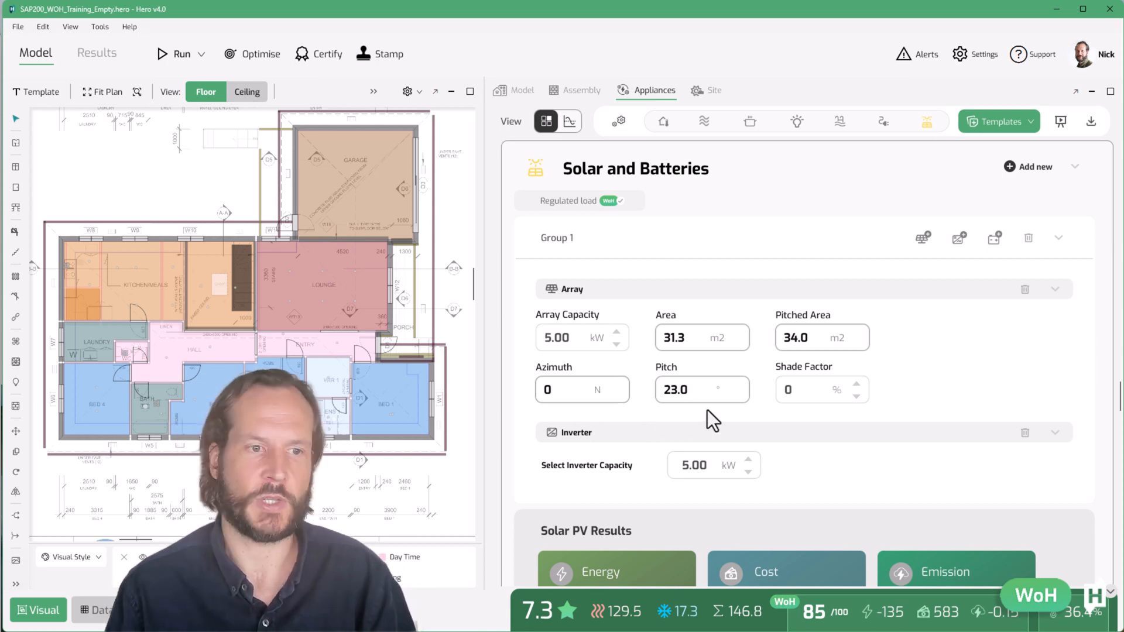
Add a second PV array to Group 1
click(925, 242)
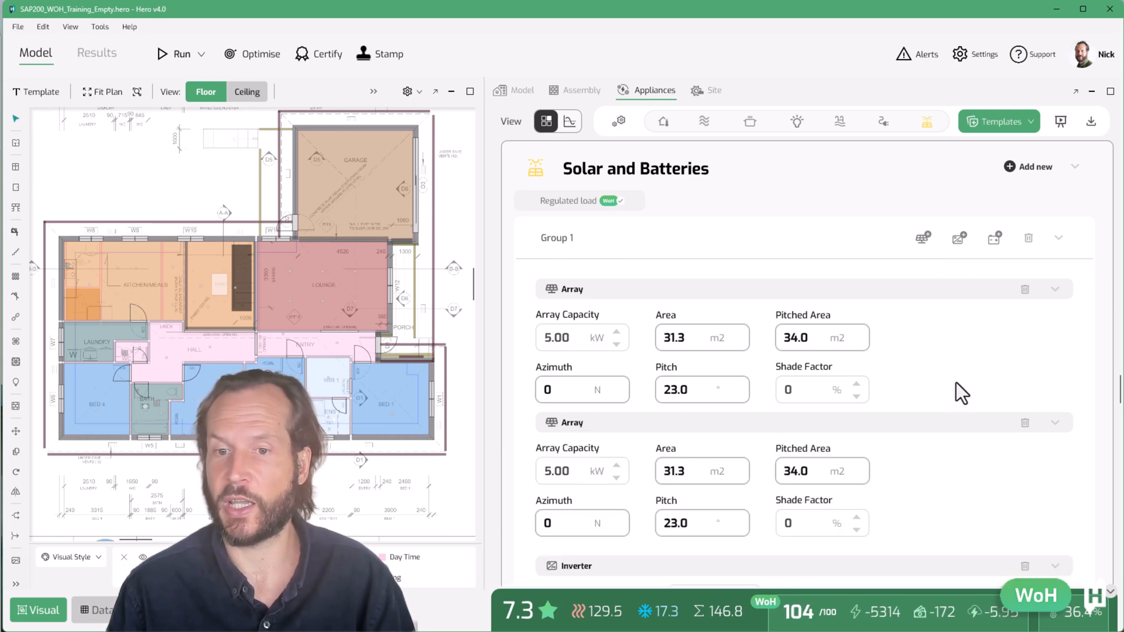
scroll(1010, 433, down, 3)
scroll(1010, 426, up, 3)
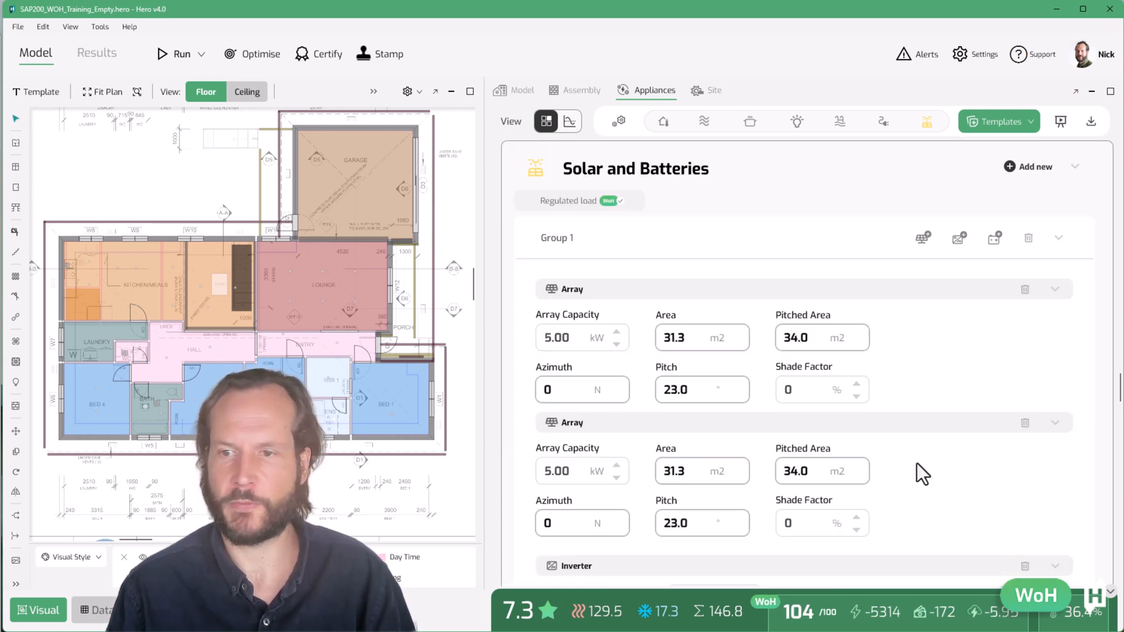
scroll(917, 463, down, 1)
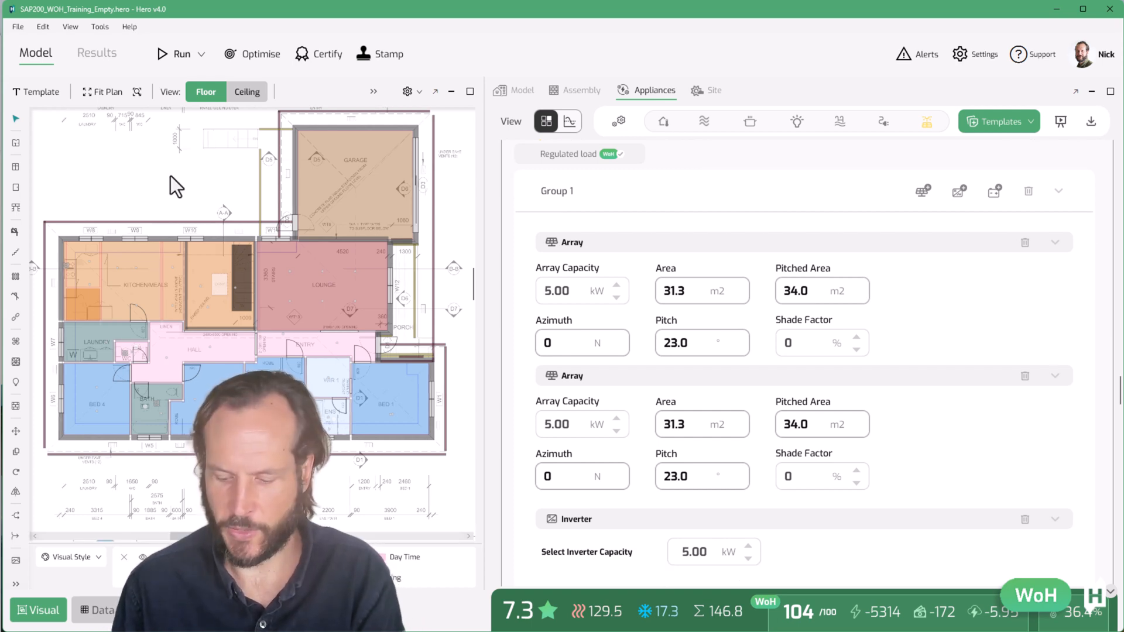
key(Page_Up)
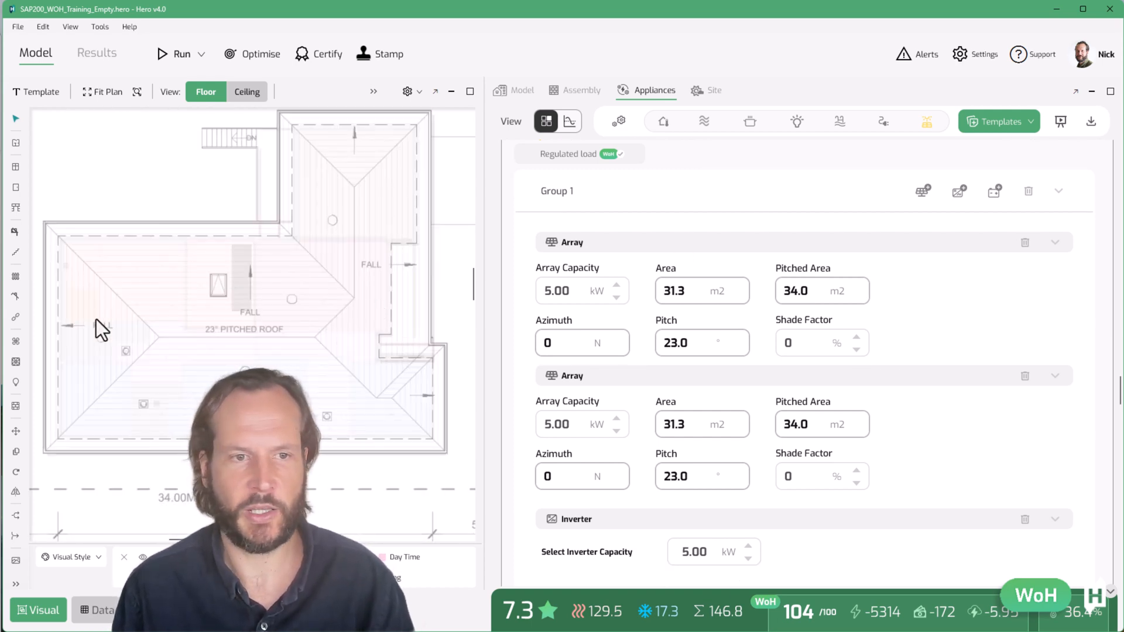
Set the array capacity of both arrays to 3.25 kW
click(578, 291)
text(3.25)
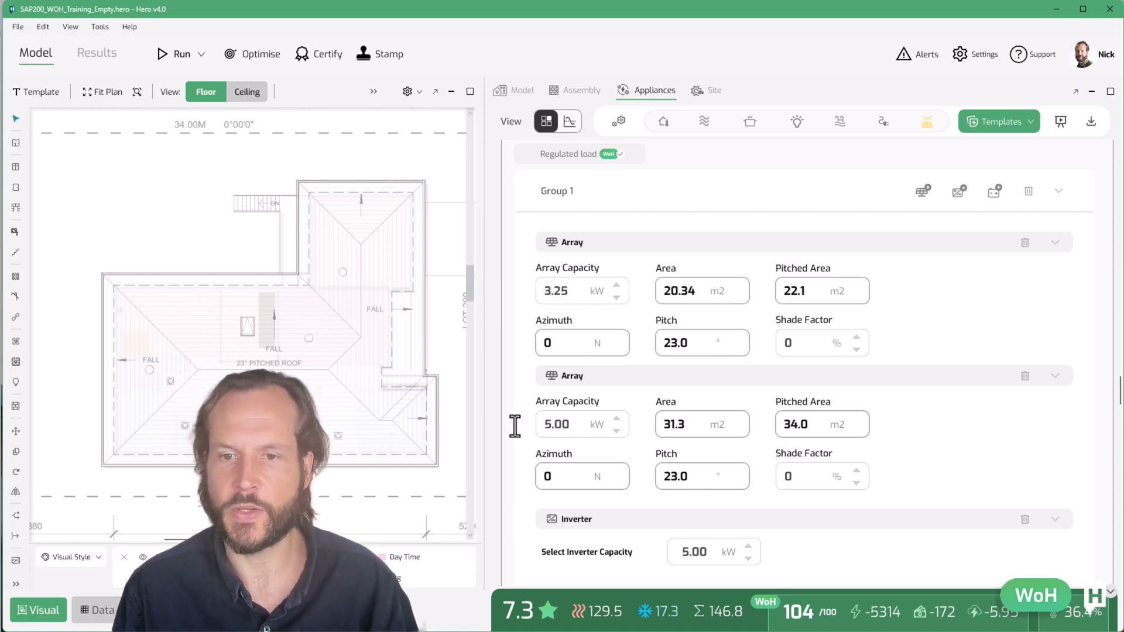
click(559, 425)
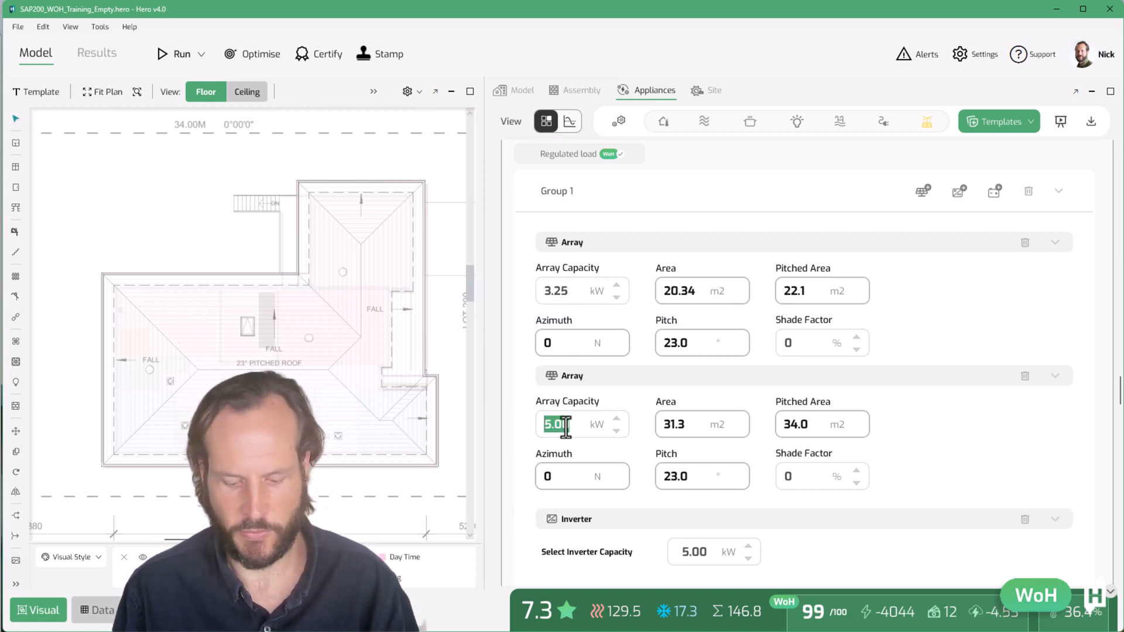
text(3.25)
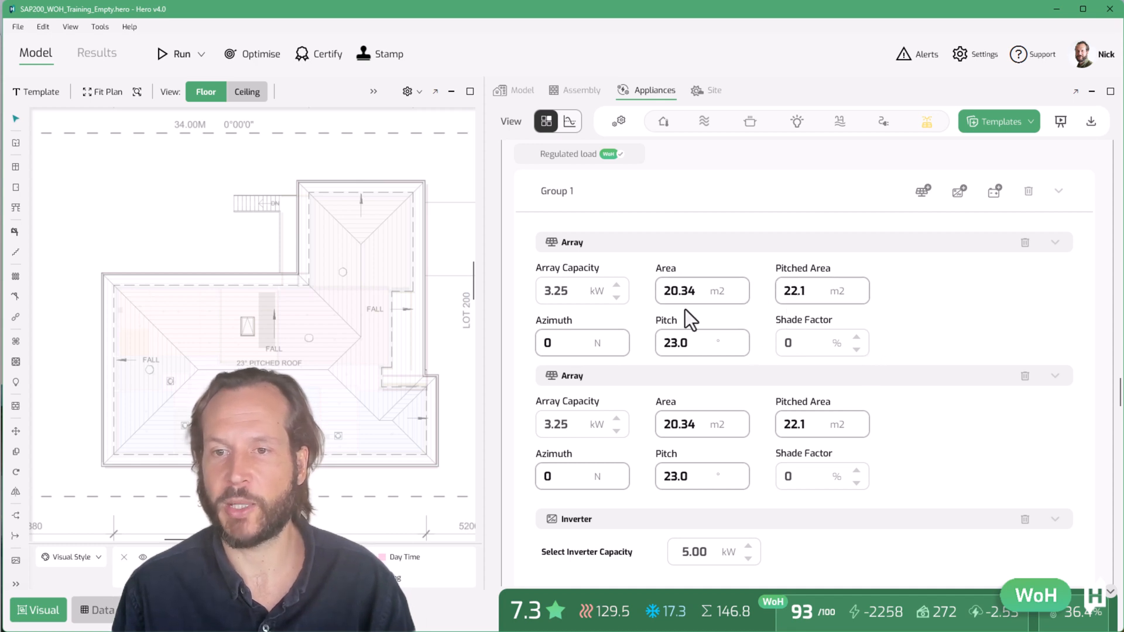
text(q)
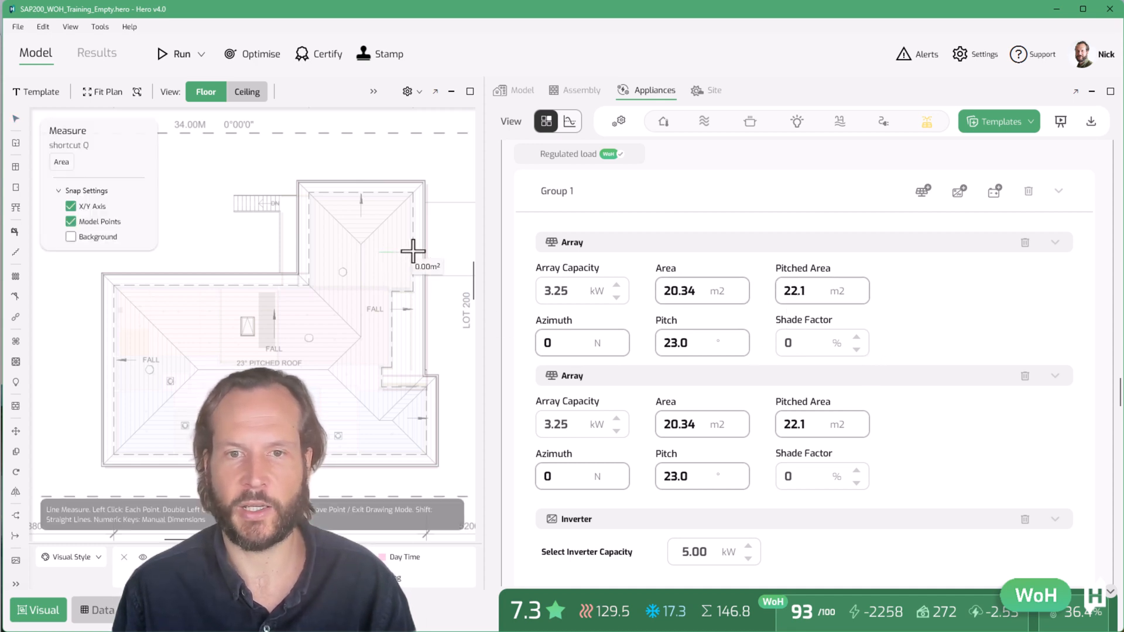
Measure areas of the roof planes on the plan with the Measure tool
drag(419, 235, 376, 372)
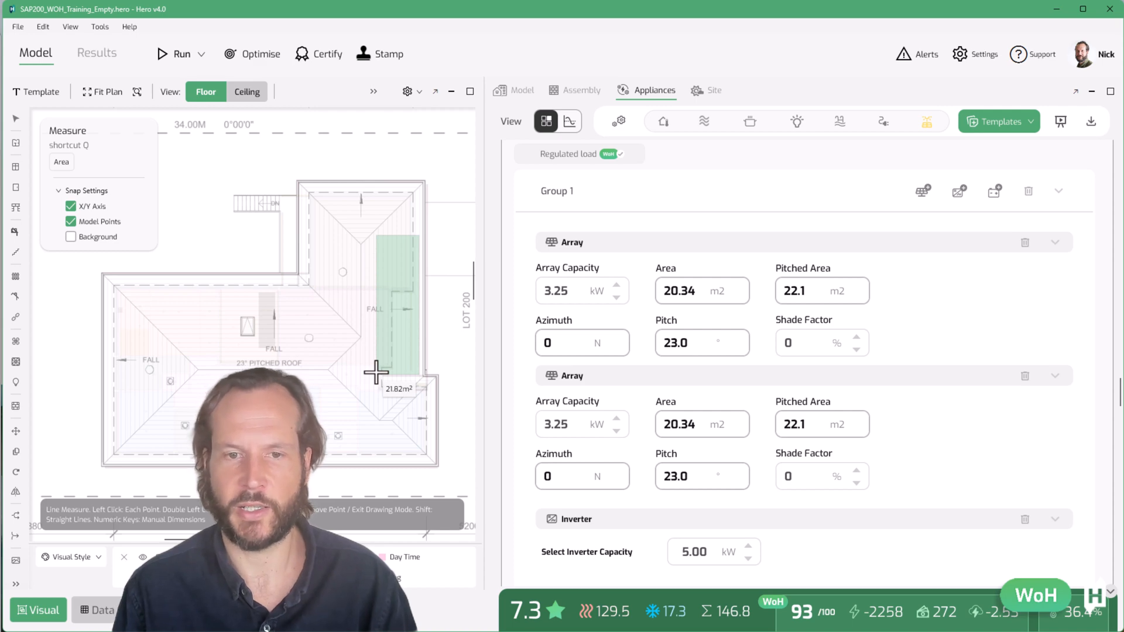
key(Escape)
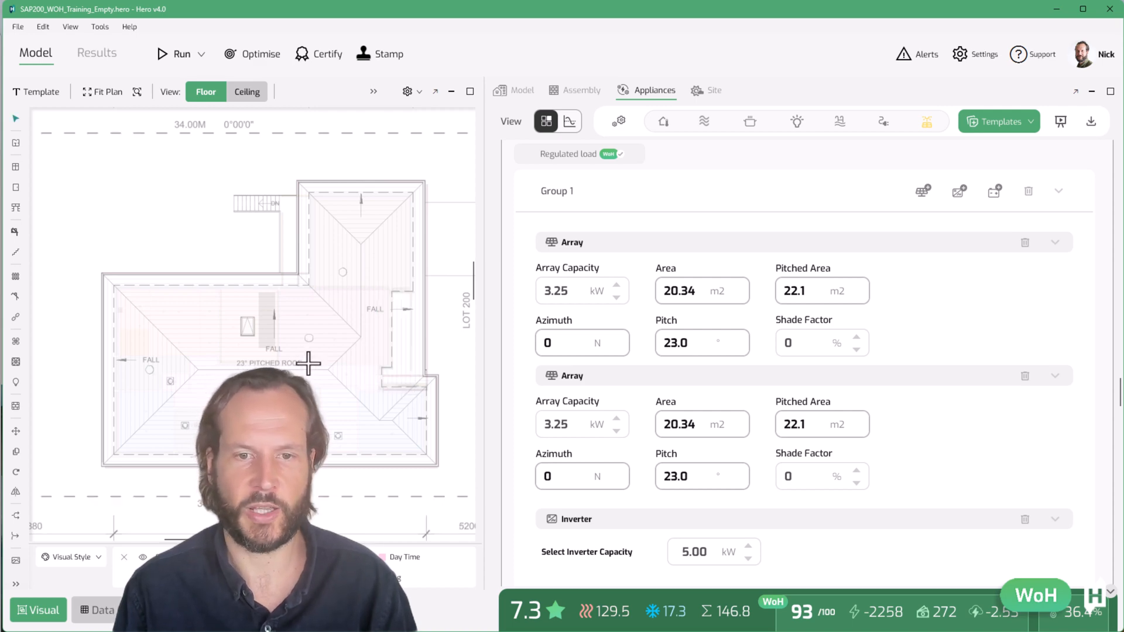
key(q)
mouse_move(294, 316)
mouse_down()
mouse_move(170, 276)
mouse_move(171, 286)
mouse_up()
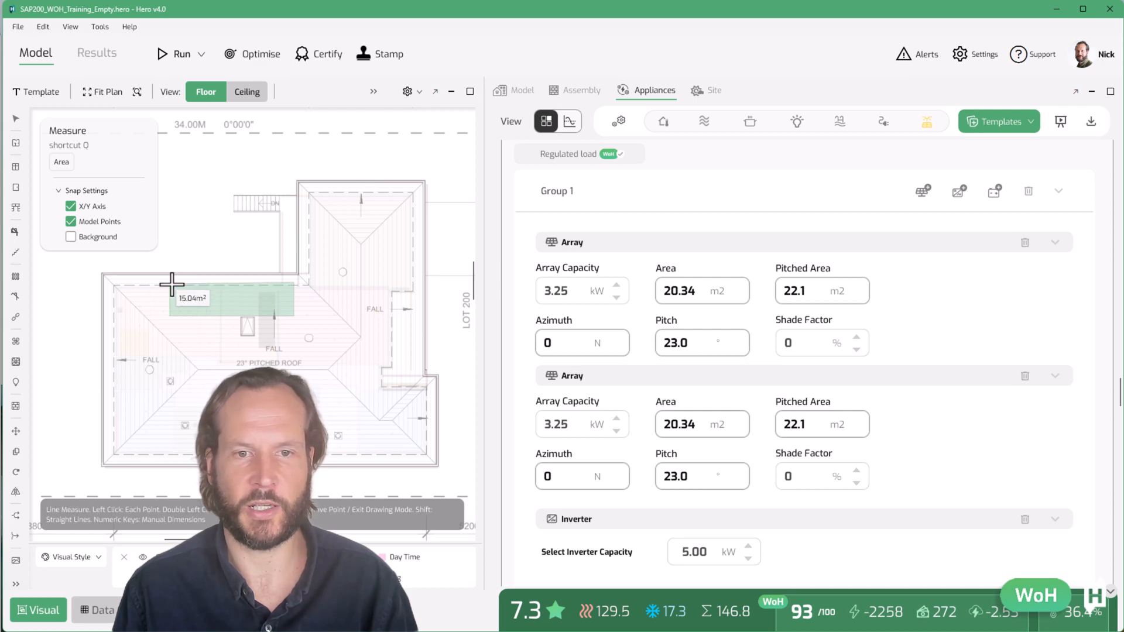
key(Escape)
click(195, 338)
click(201, 363)
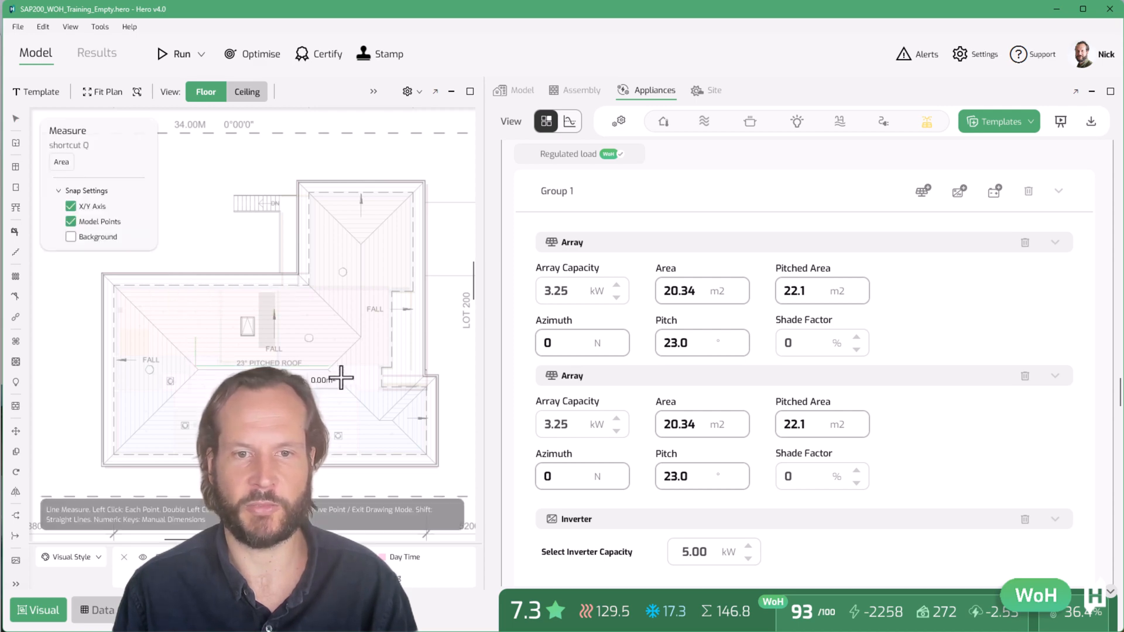
click(313, 339)
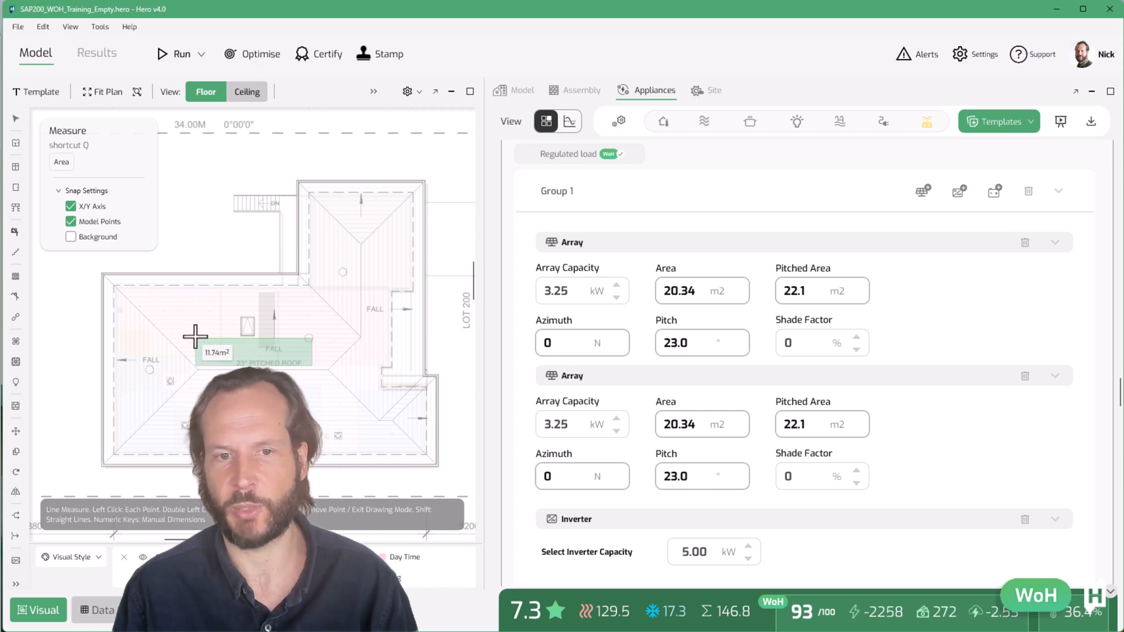
key(Escape)
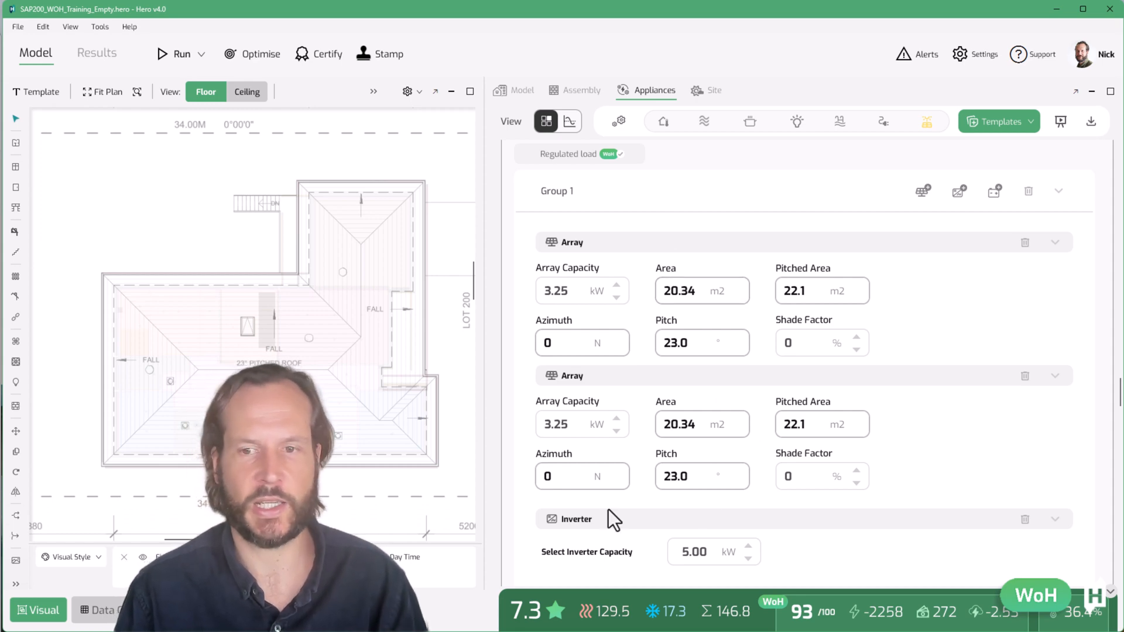
Review the array settings and Solar PV results
scroll(762, 527, down, 1)
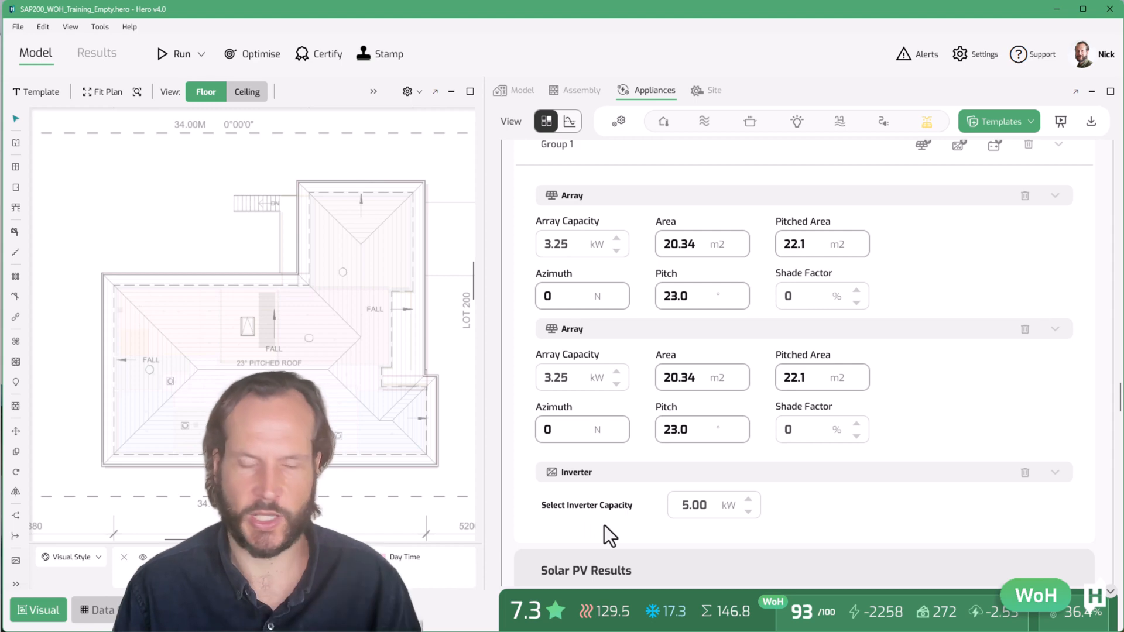
scroll(605, 525, down, 4)
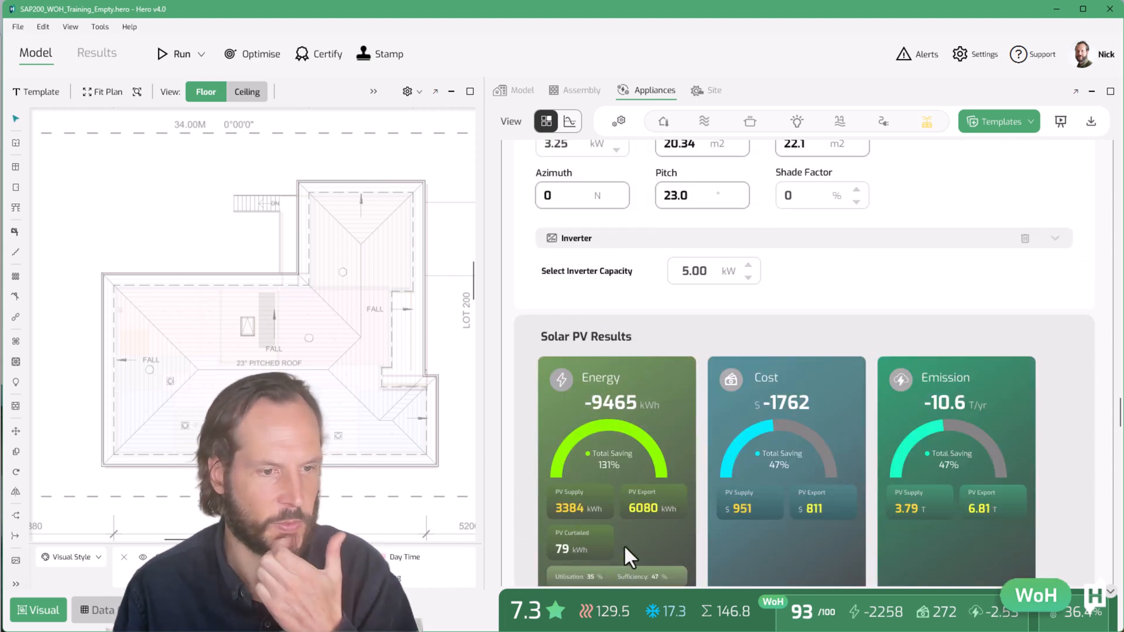
scroll(623, 545, up, 4)
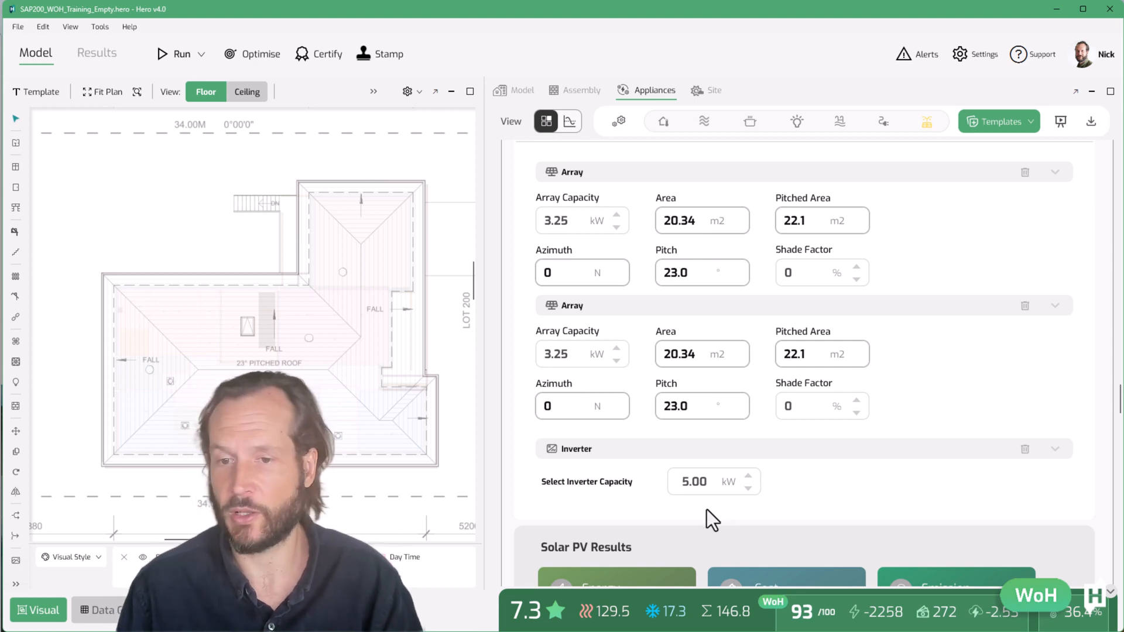
scroll(708, 510, down, 1)
scroll(705, 516, up, 1)
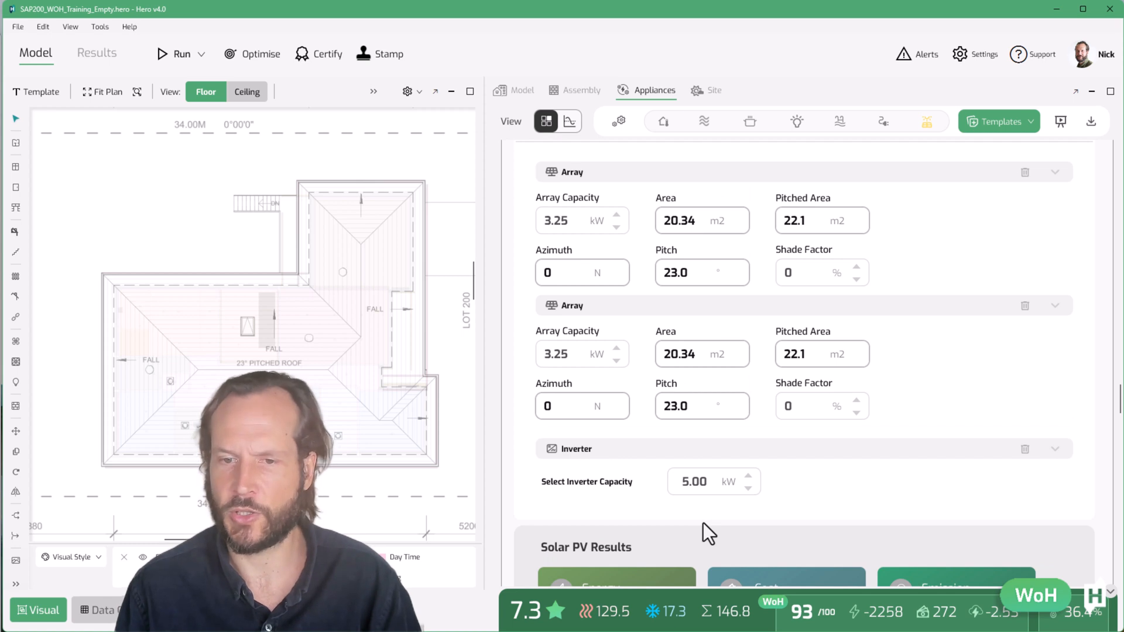
scroll(704, 522, down, 1)
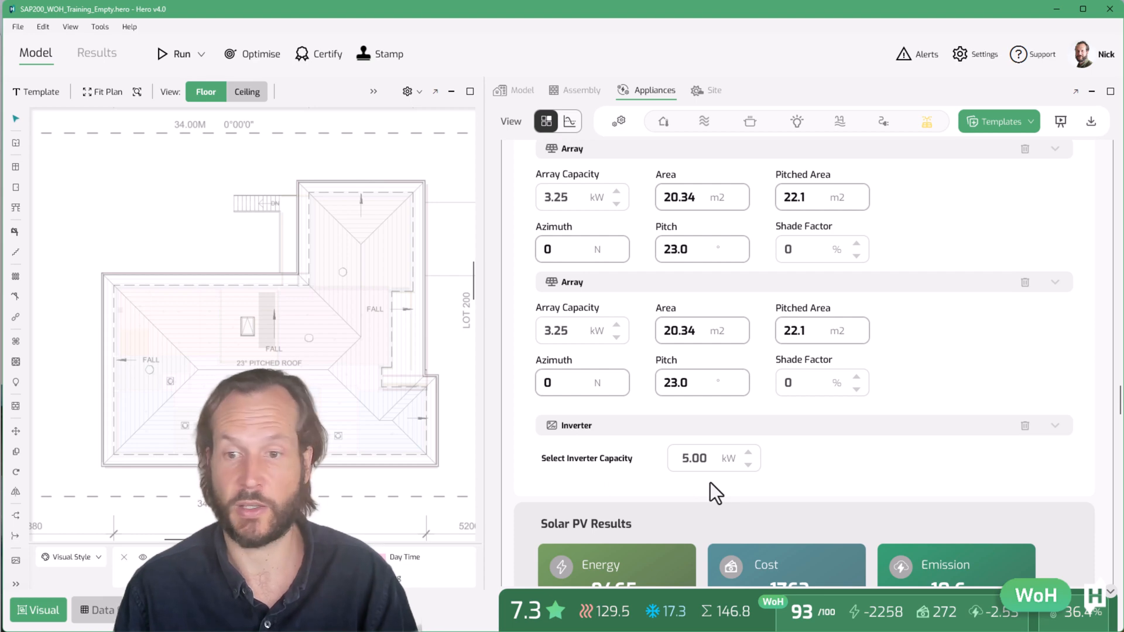
scroll(710, 484, down, 3)
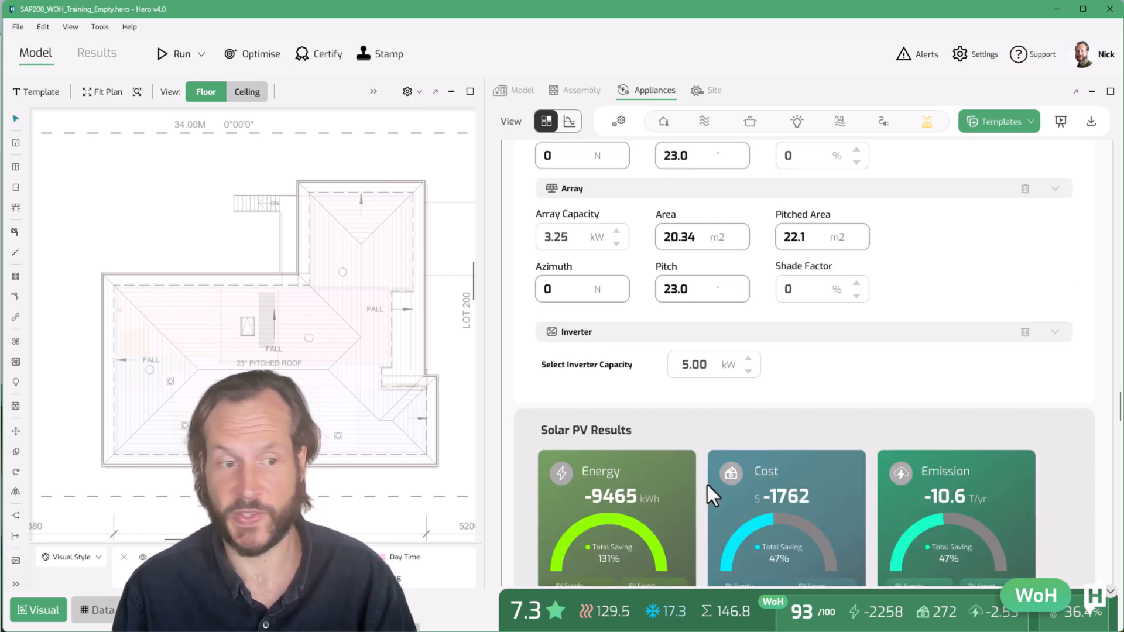
Examine both array settings, the inverter capacity and the Solar PV results
scroll(707, 485, down, 1)
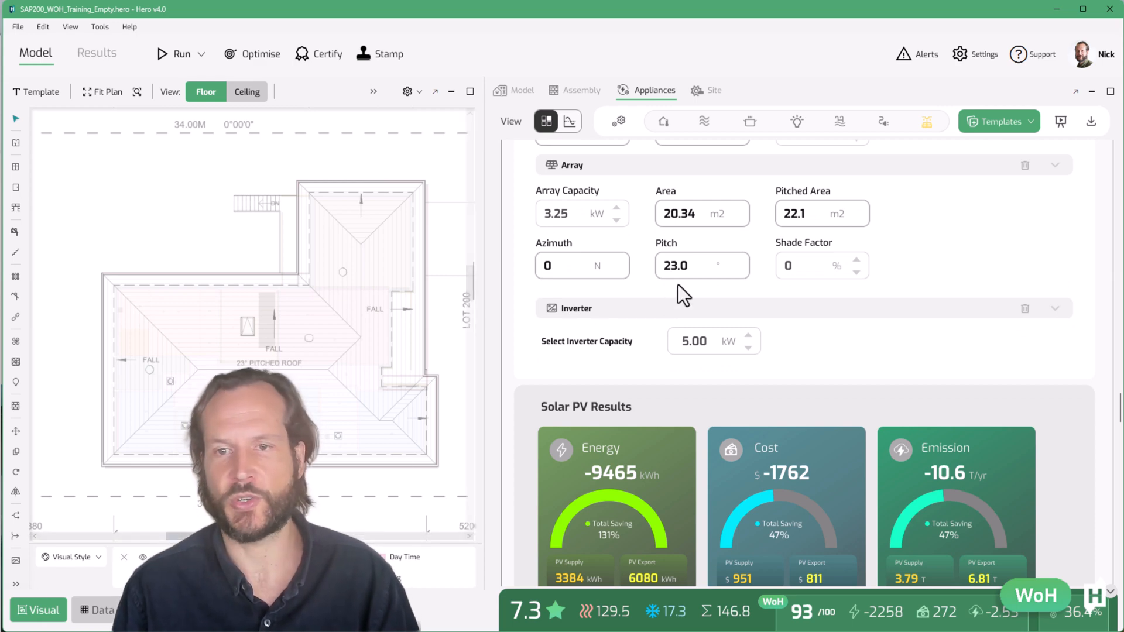
scroll(650, 424, up, 3)
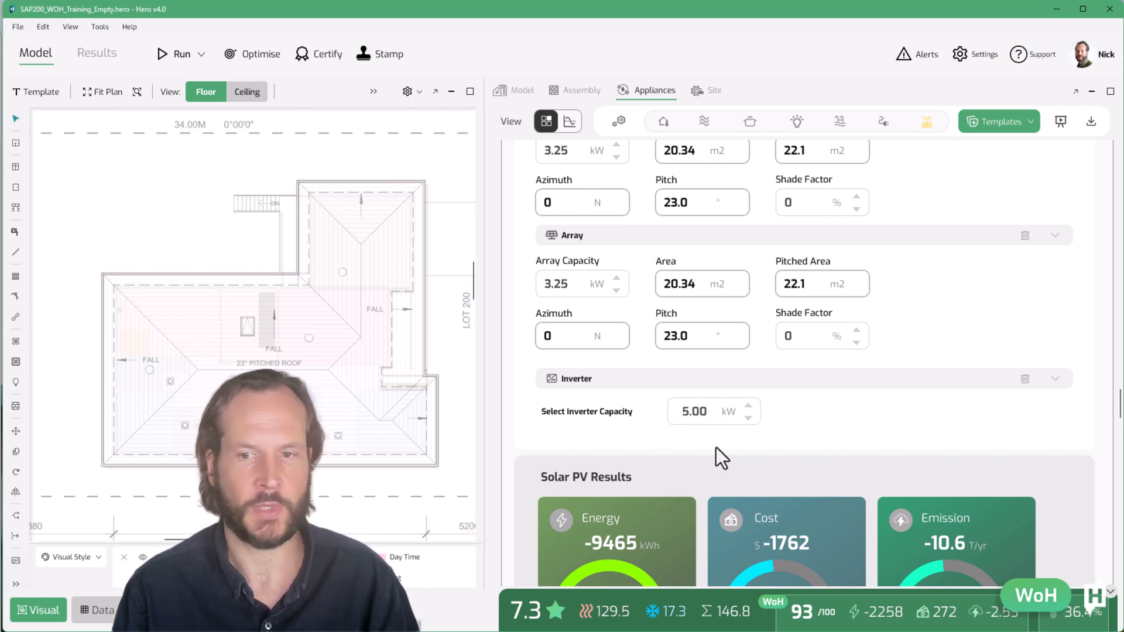
scroll(715, 447, down, 2)
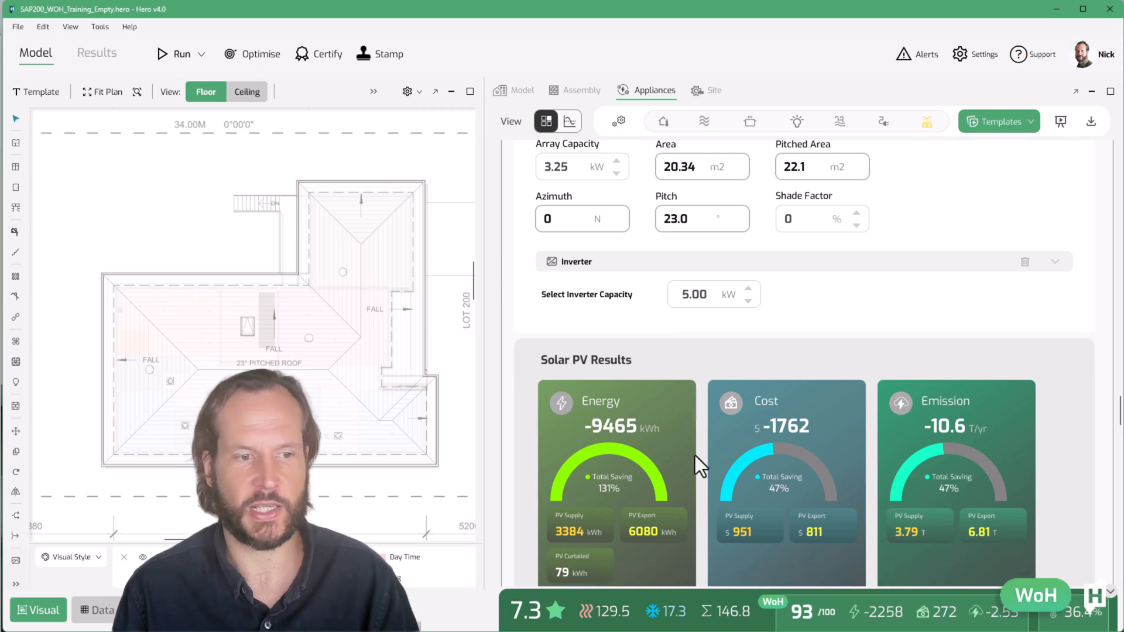
scroll(641, 412, down, 1)
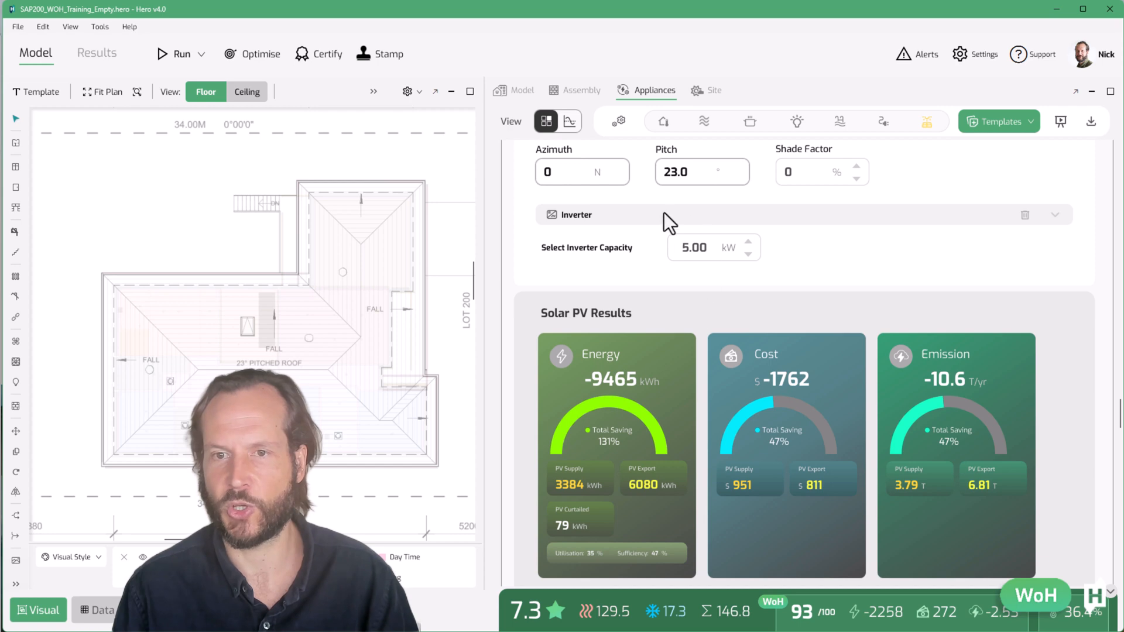
scroll(654, 316, up, 3)
scroll(697, 417, down, 2)
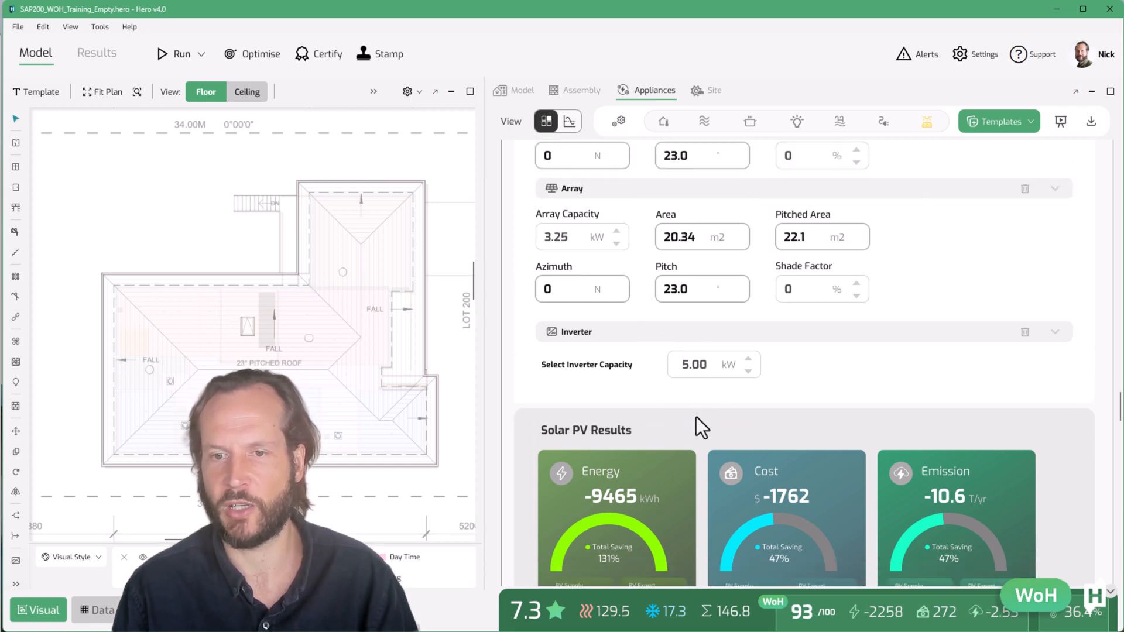
scroll(820, 381, up, 5)
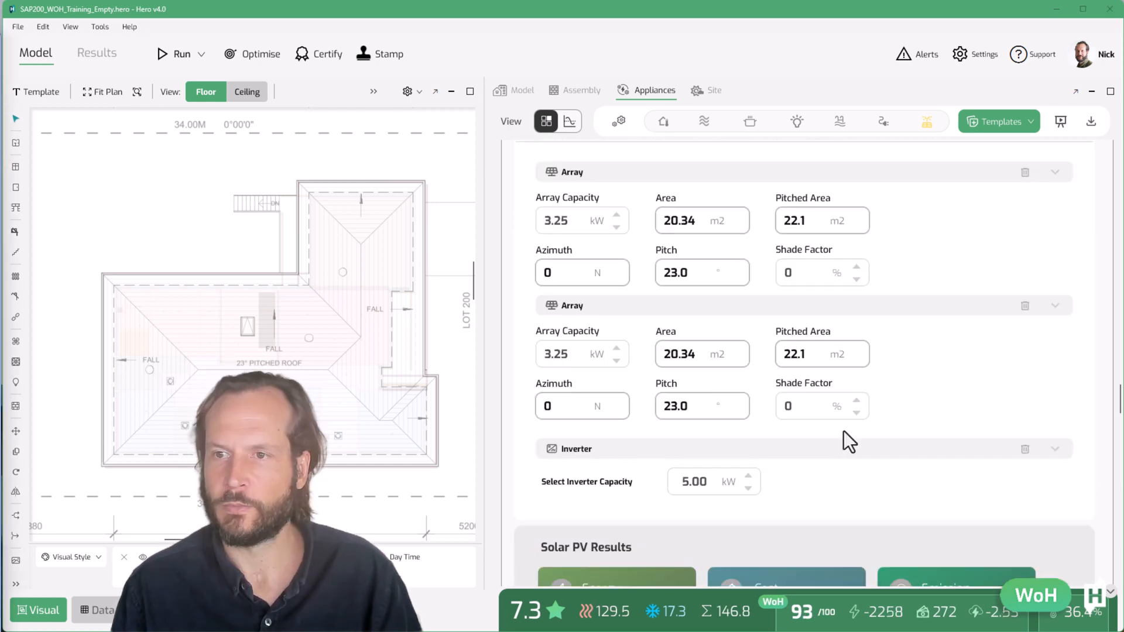
scroll(936, 401, up, 1)
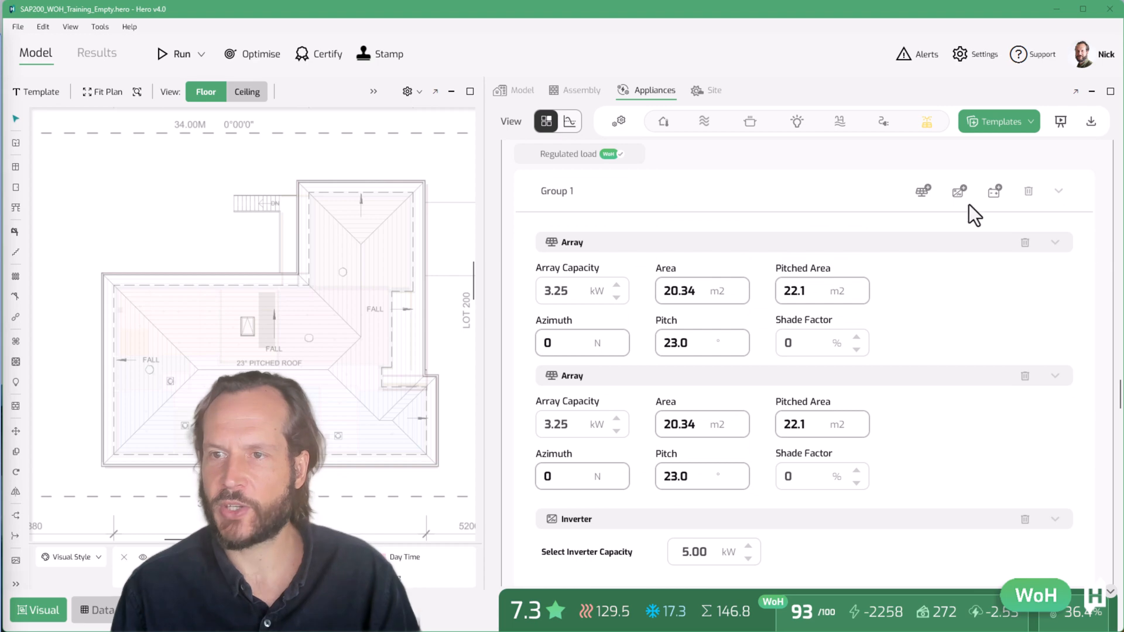
Add a battery to the Group 1 PV system, trying Lead Acid before settling on Lithium Ion
click(996, 190)
scroll(977, 352, down, 10)
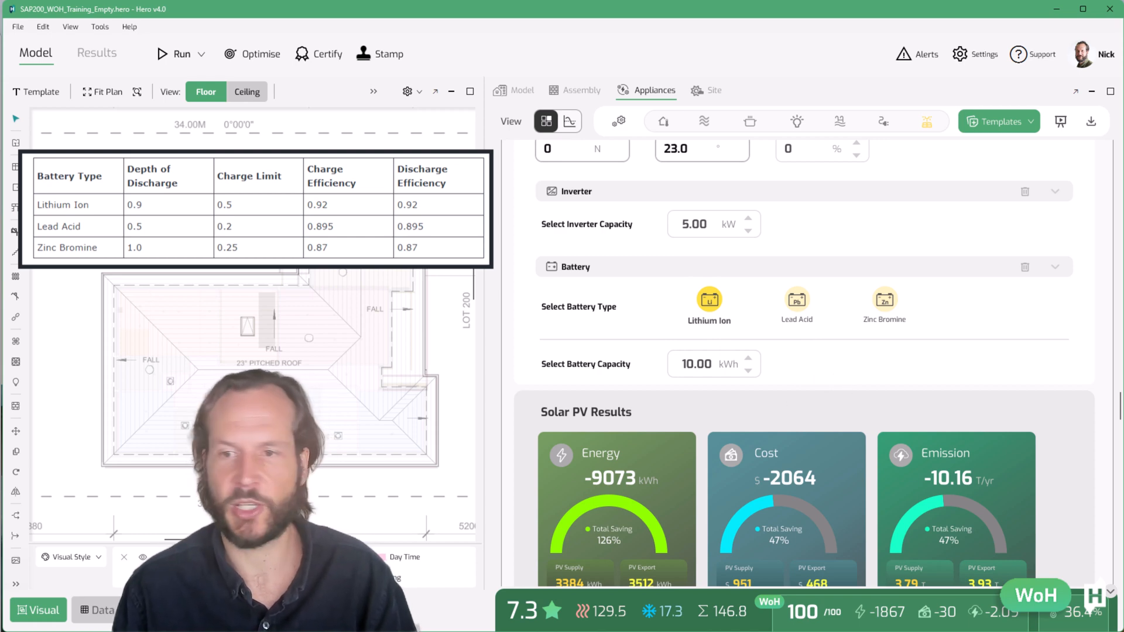
click(799, 302)
scroll(792, 214, down, 2)
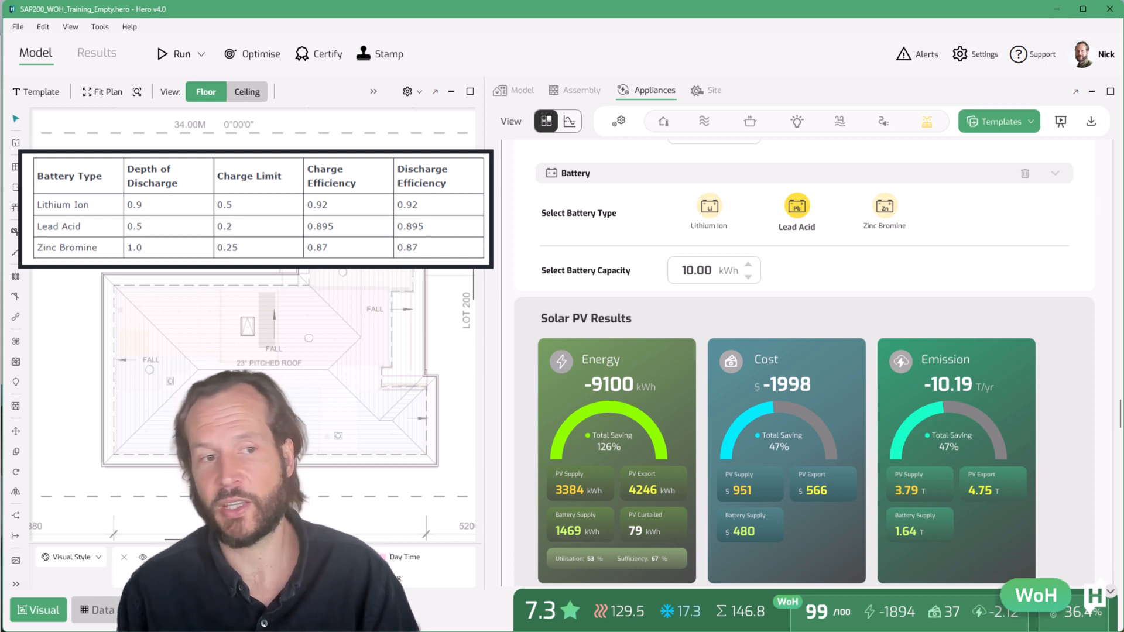
click(709, 208)
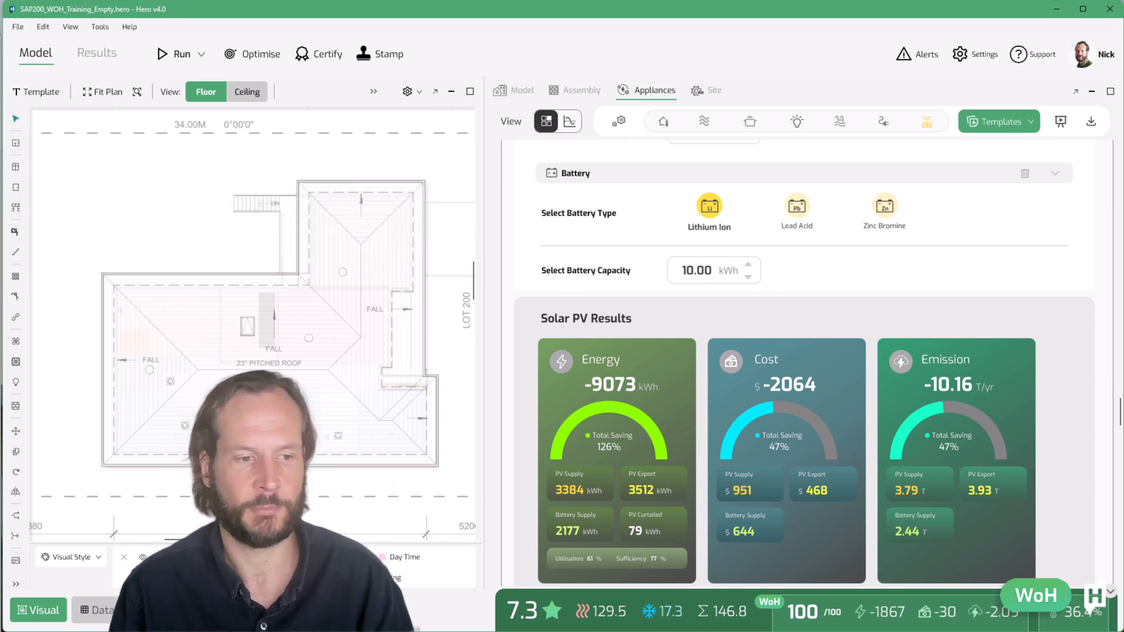
Open the results viewer and examine the appliance loads chart day by day and on the hottest day
click(115, 59)
click(104, 93)
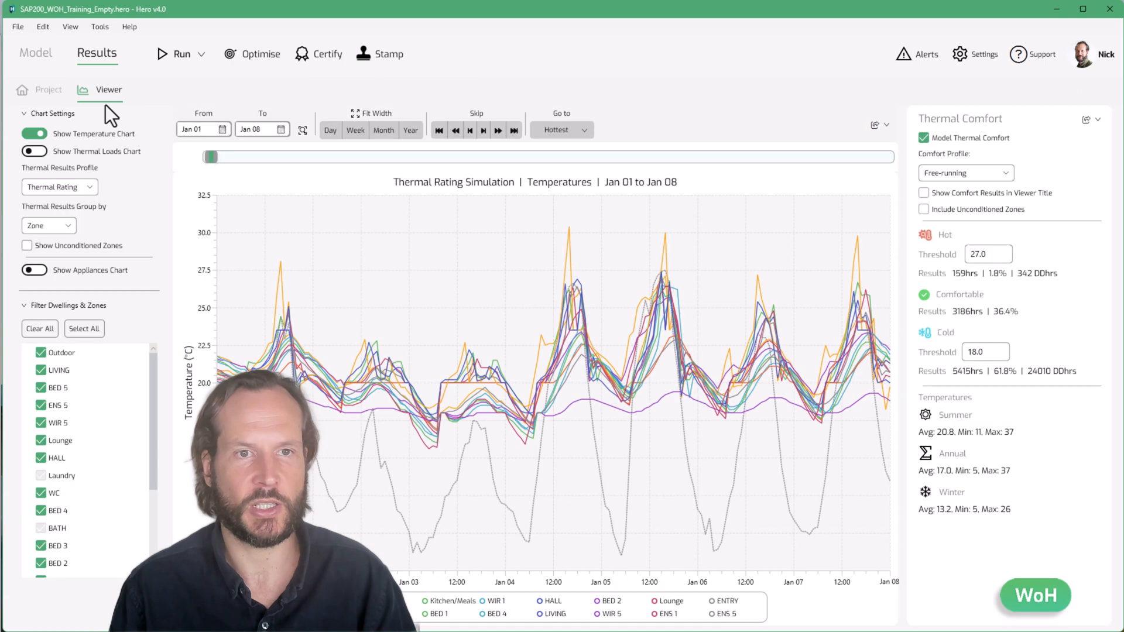
click(32, 135)
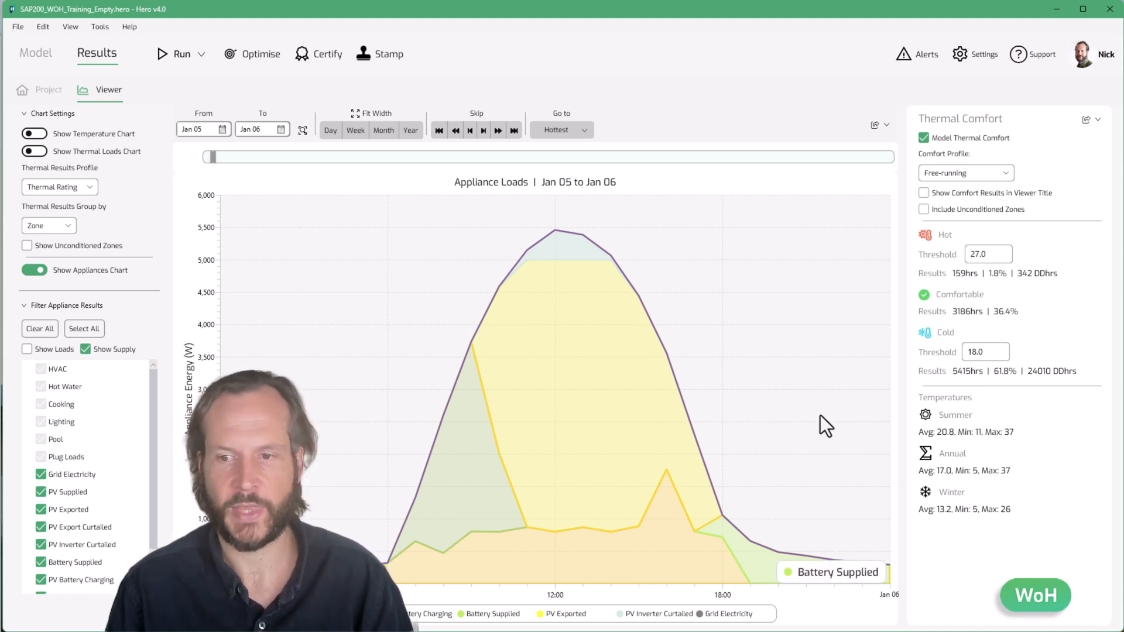
key(Right)
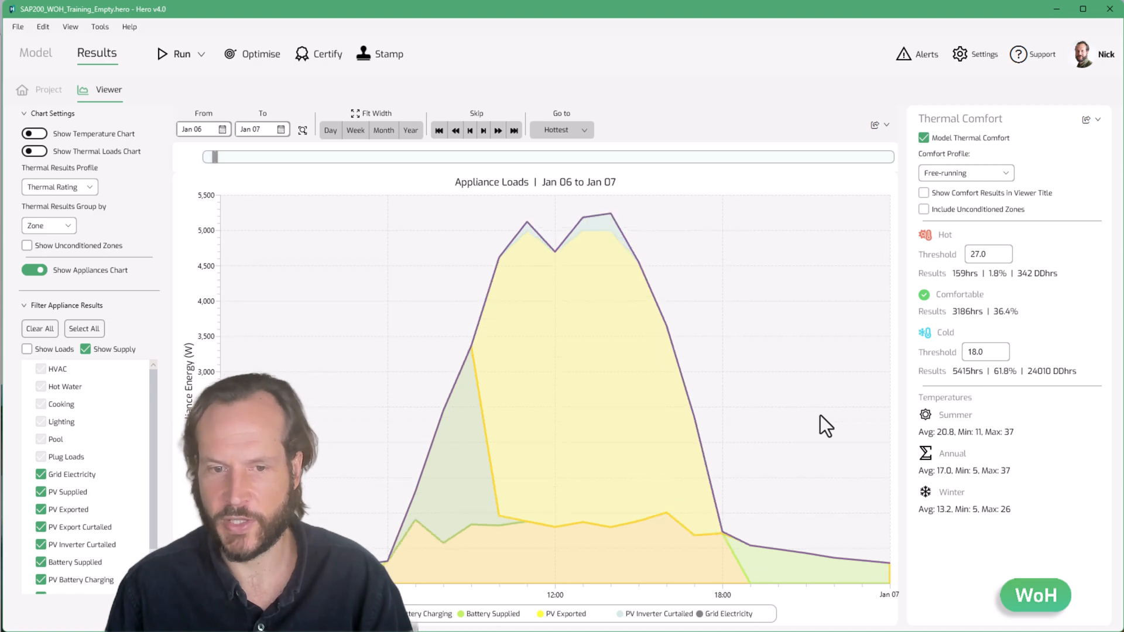
key(Right)
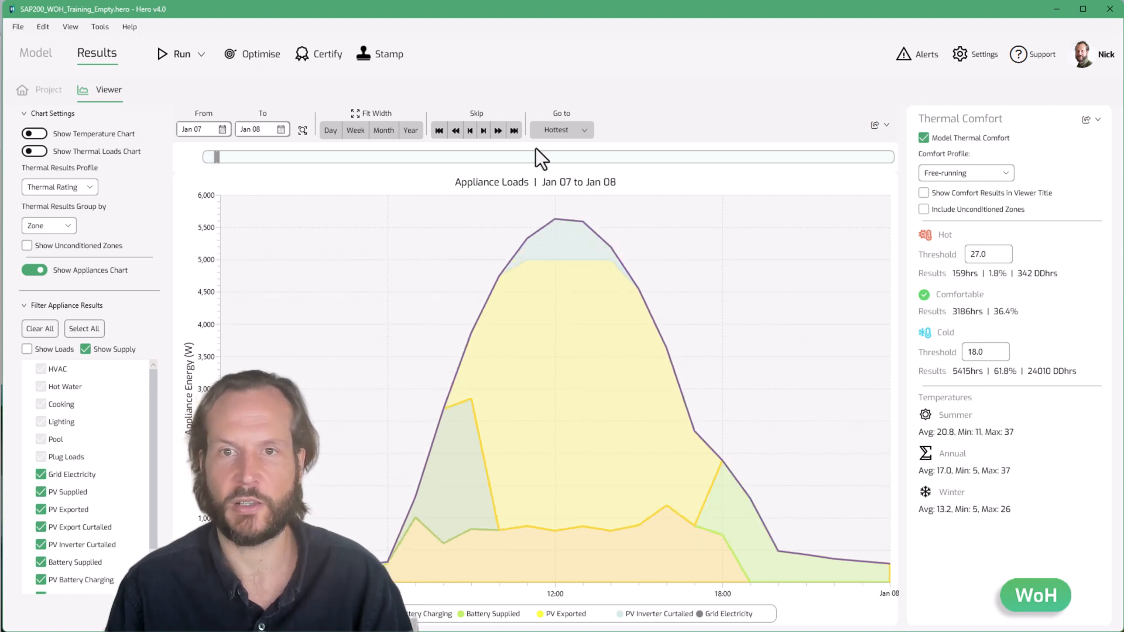
click(589, 131)
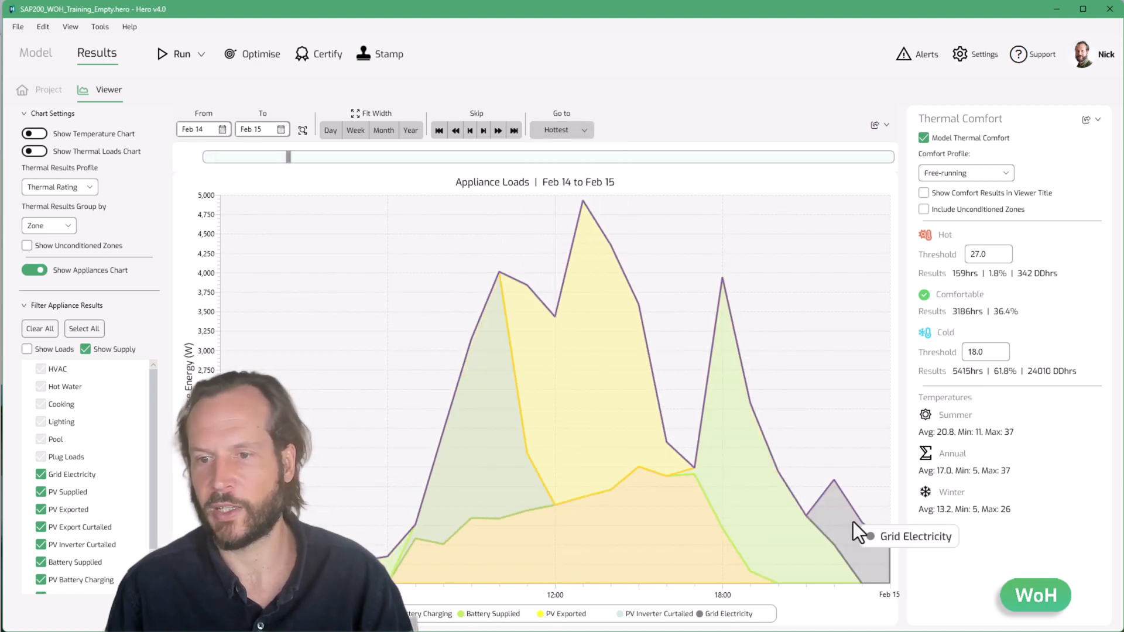
click(42, 54)
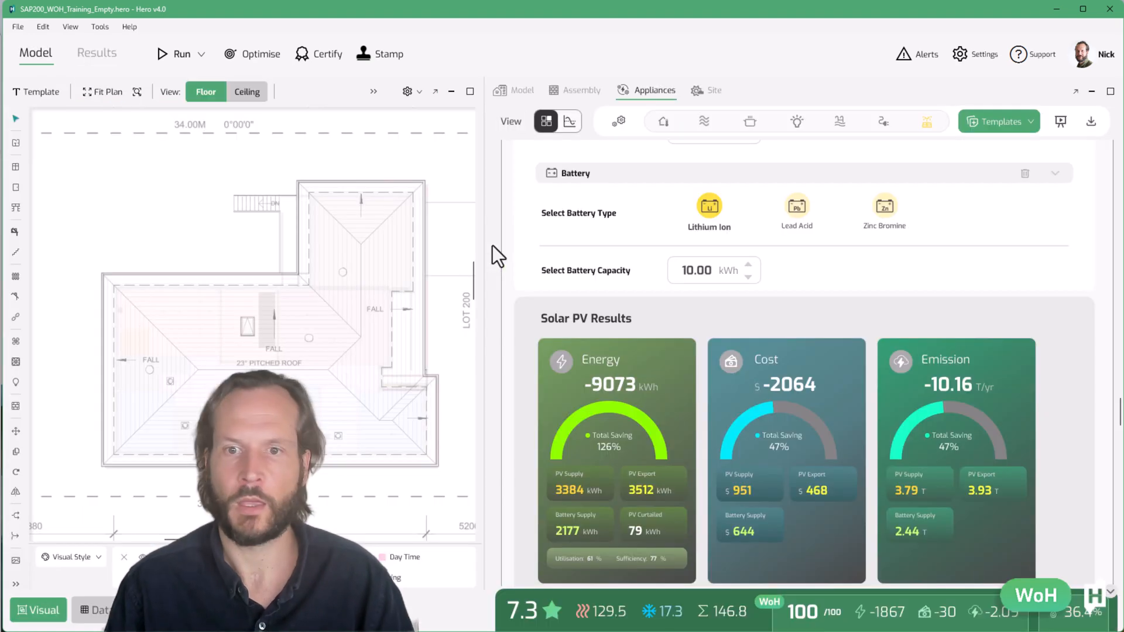
Re-add a battery to the Group 1 PV system
scroll(677, 375, down, 1)
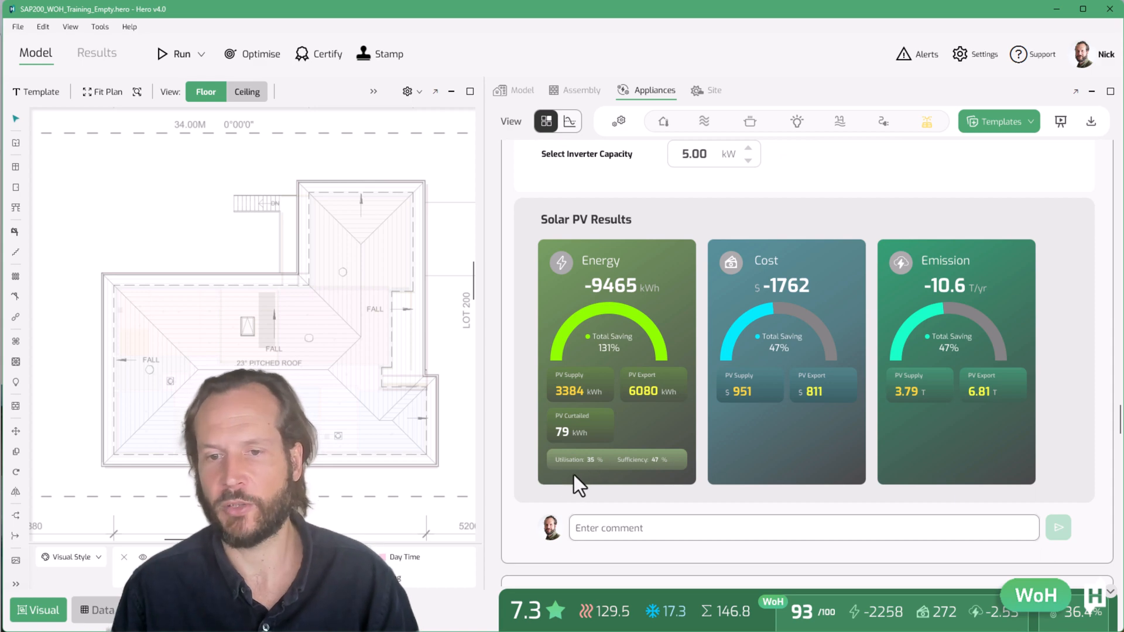
scroll(577, 480, up, 6)
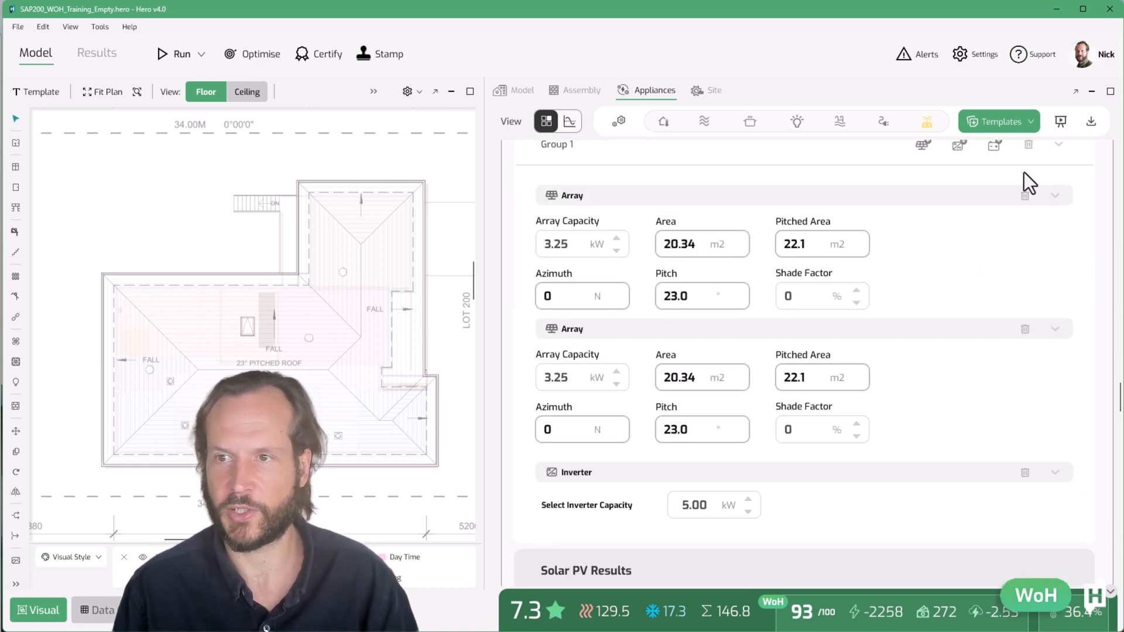
click(994, 148)
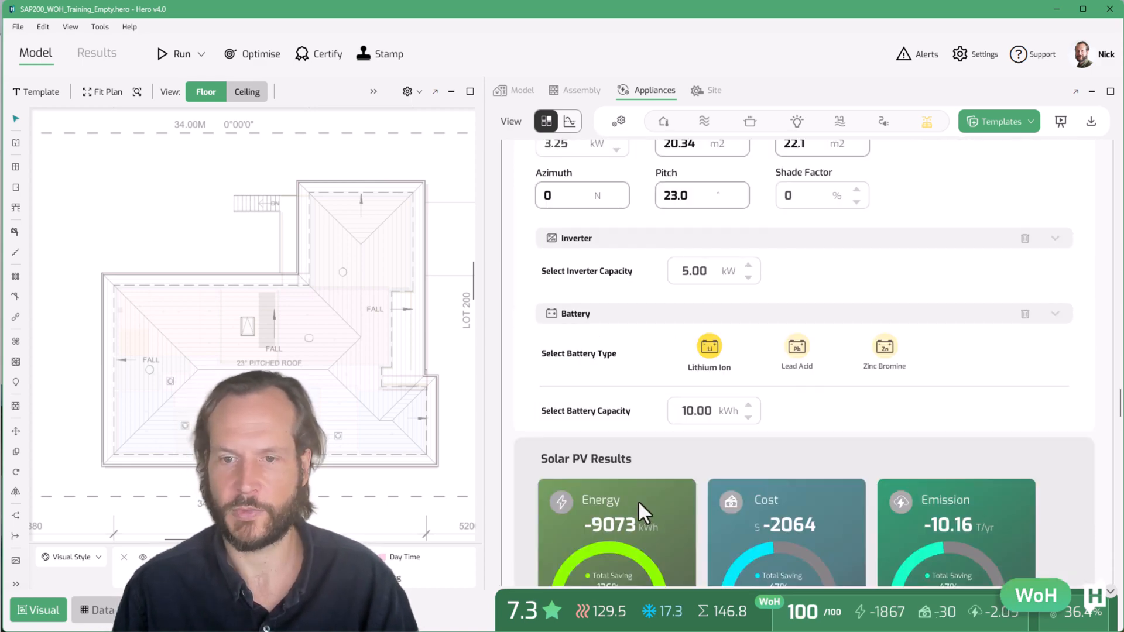
scroll(638, 501, down, 3)
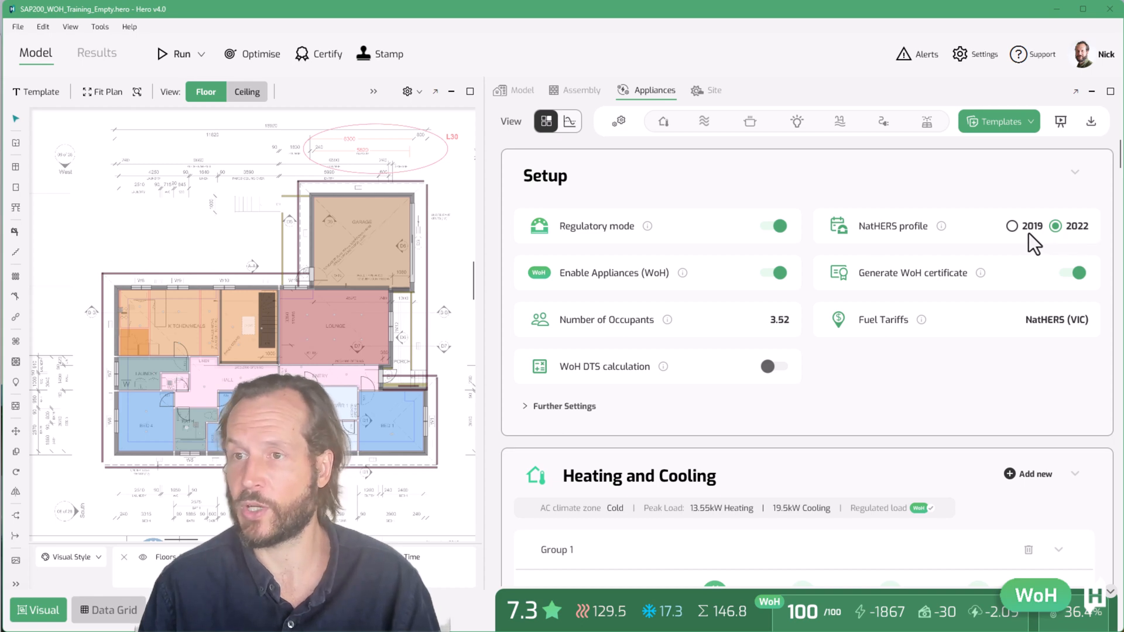
Switch the NatHERS profile to 2019, then back to 2022
click(1013, 226)
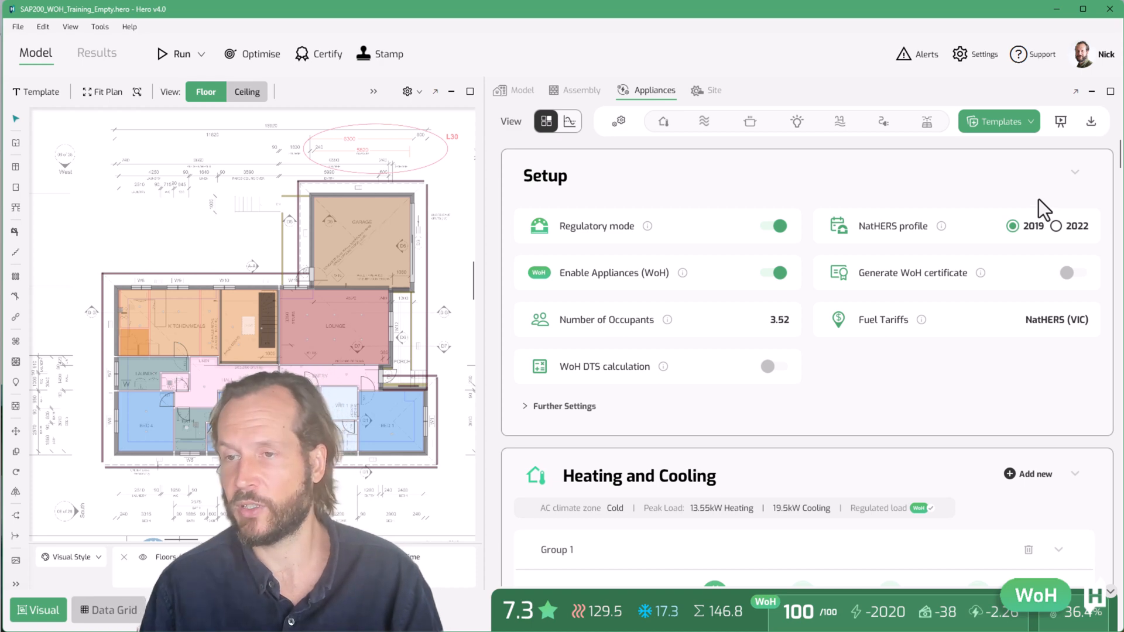
click(1055, 226)
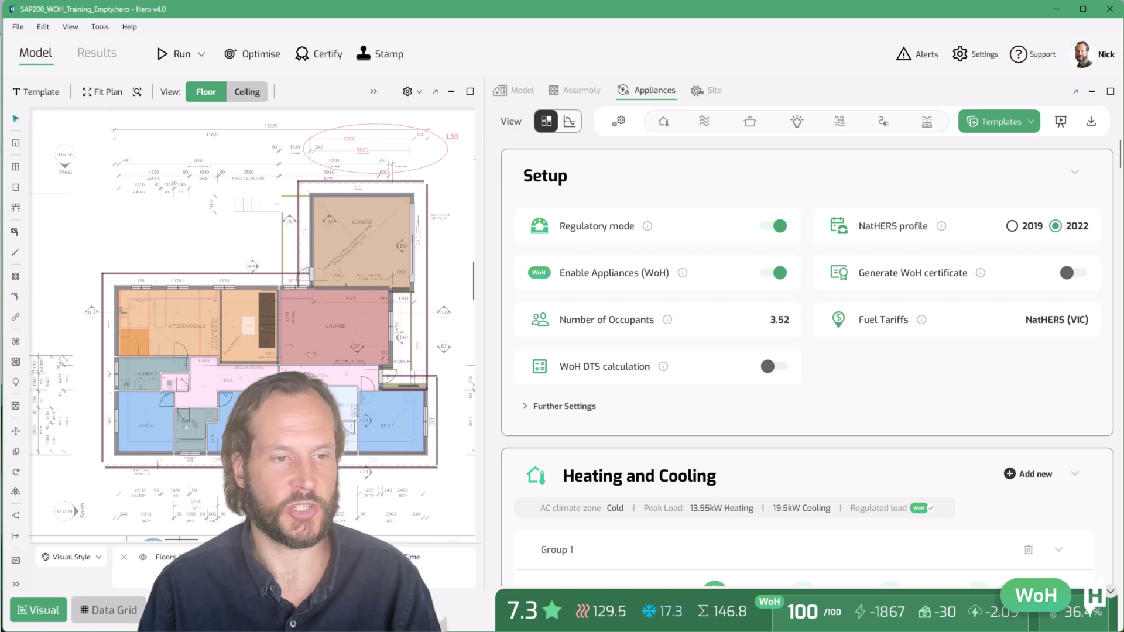
Expand Further Settings and switch Auto Calculate WoH off
click(565, 406)
scroll(830, 403, down, 3)
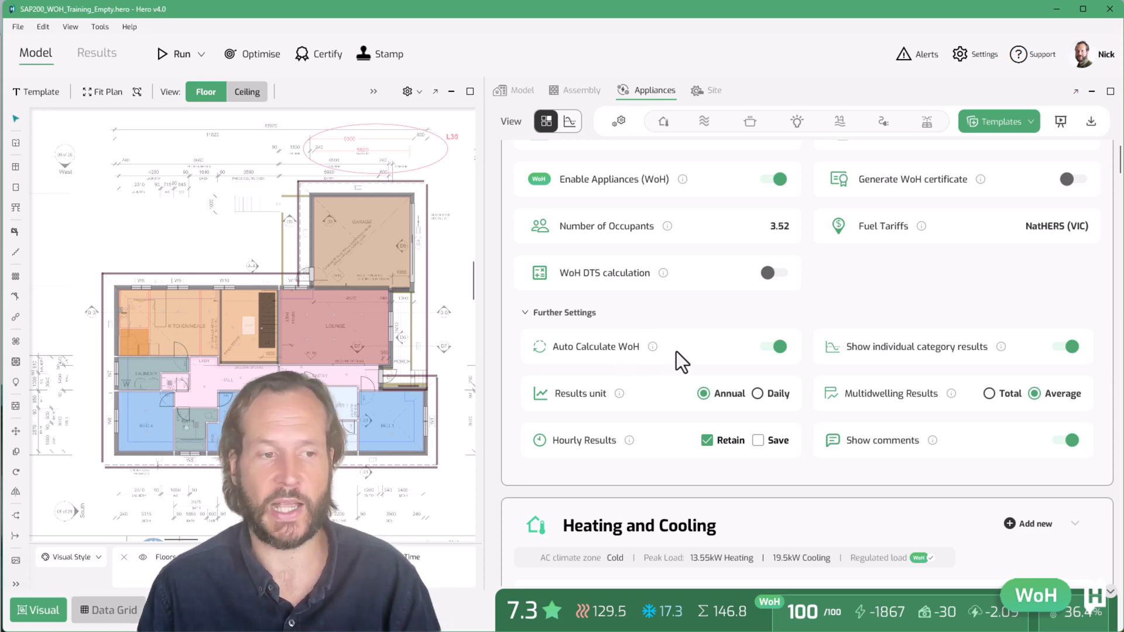
click(768, 350)
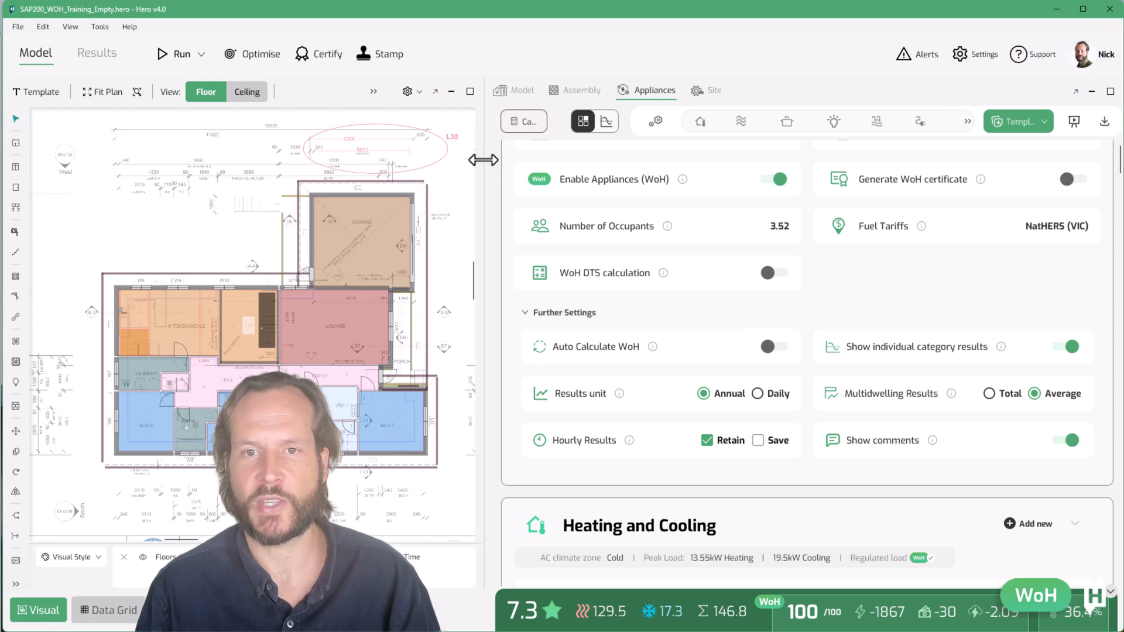
Switch the results unit to Daily, then back to Annual
drag(483, 159, 403, 164)
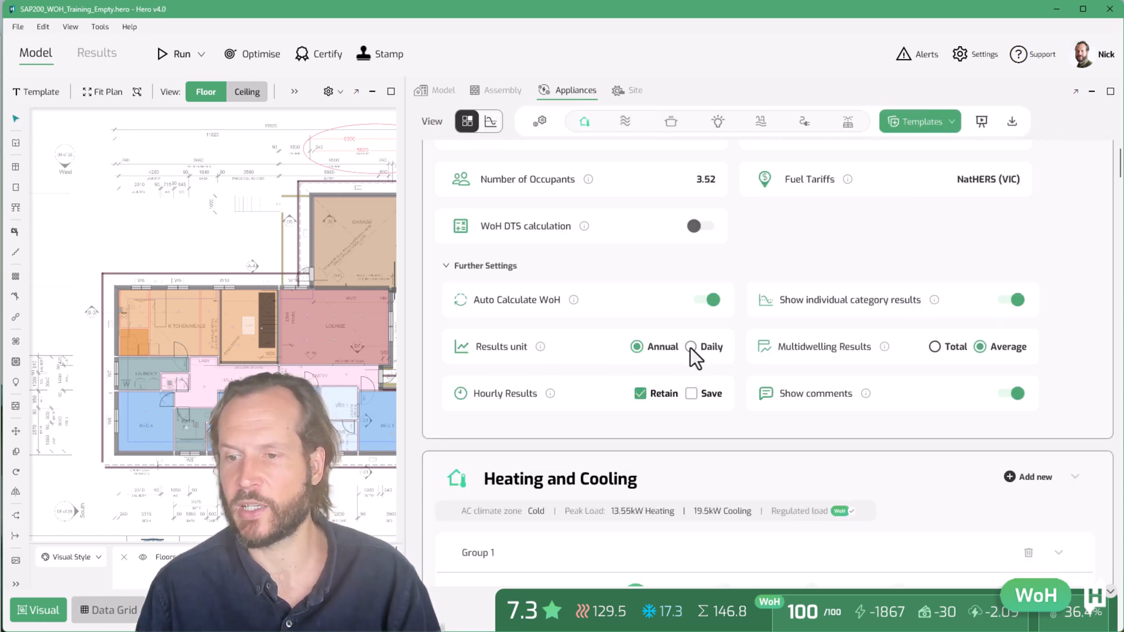
click(690, 347)
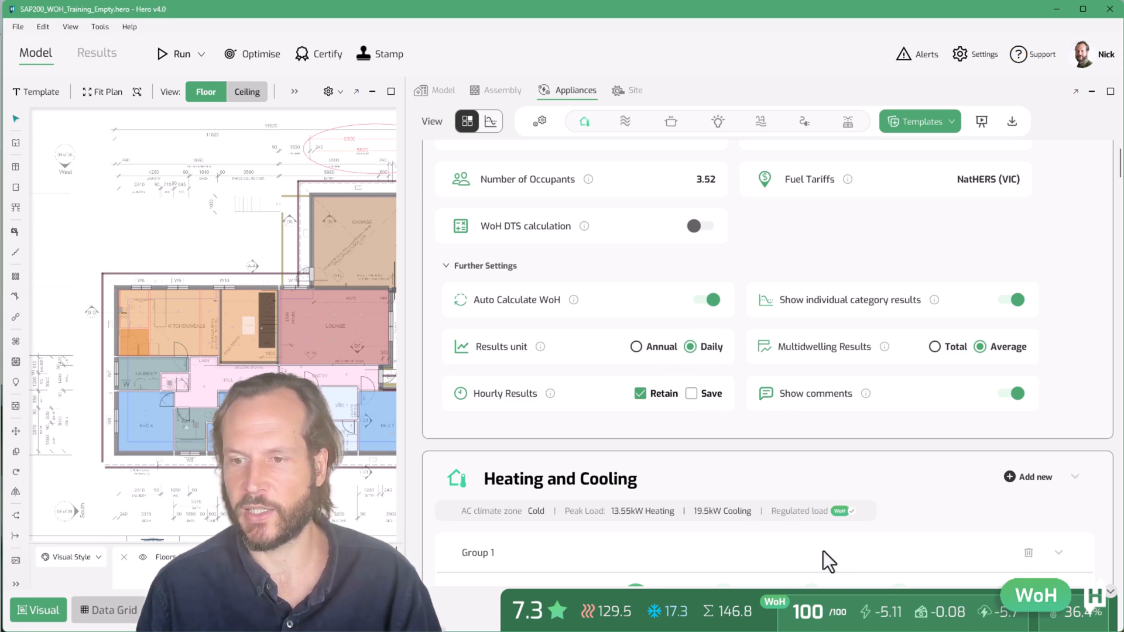
mouse_move(893, 625)
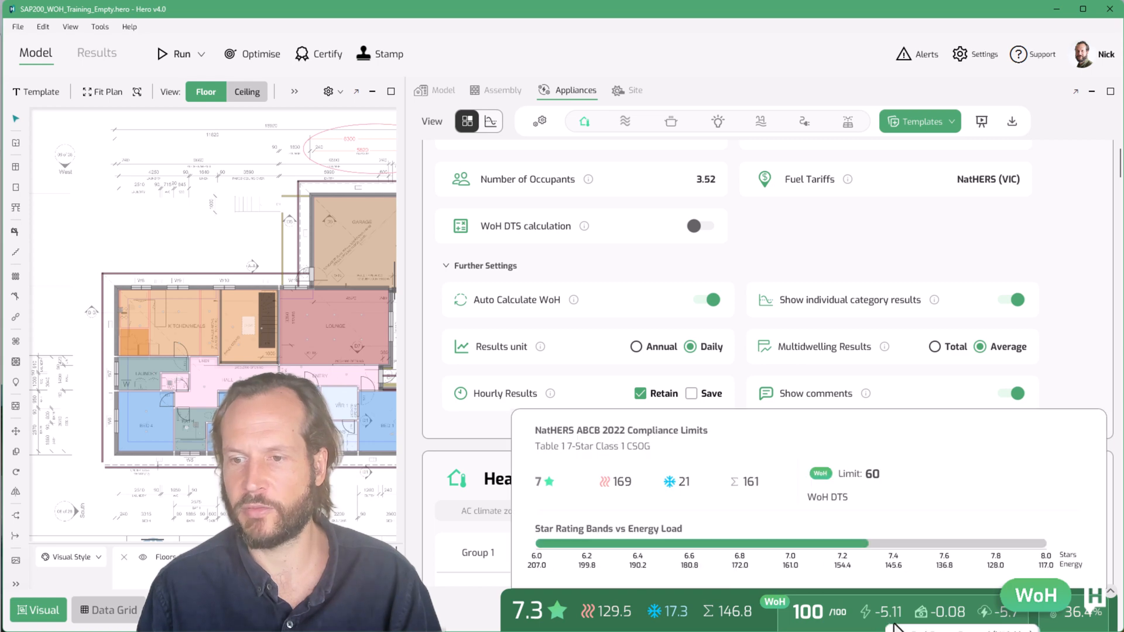
click(658, 349)
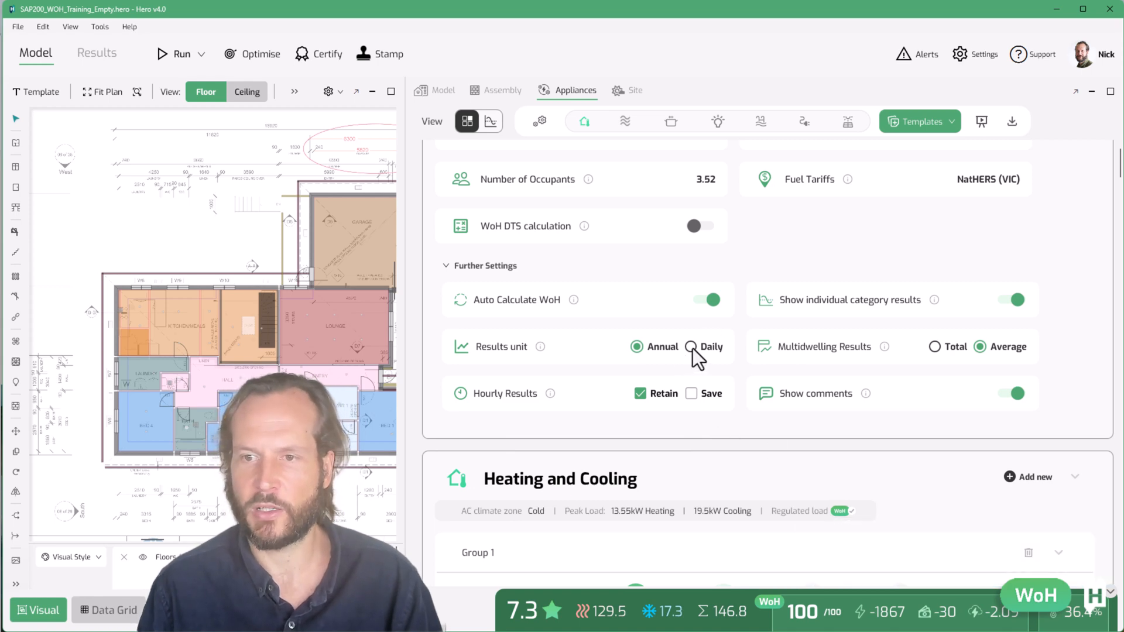
Open the Templates menu to view the template options, then close it
scroll(693, 349, up, 3)
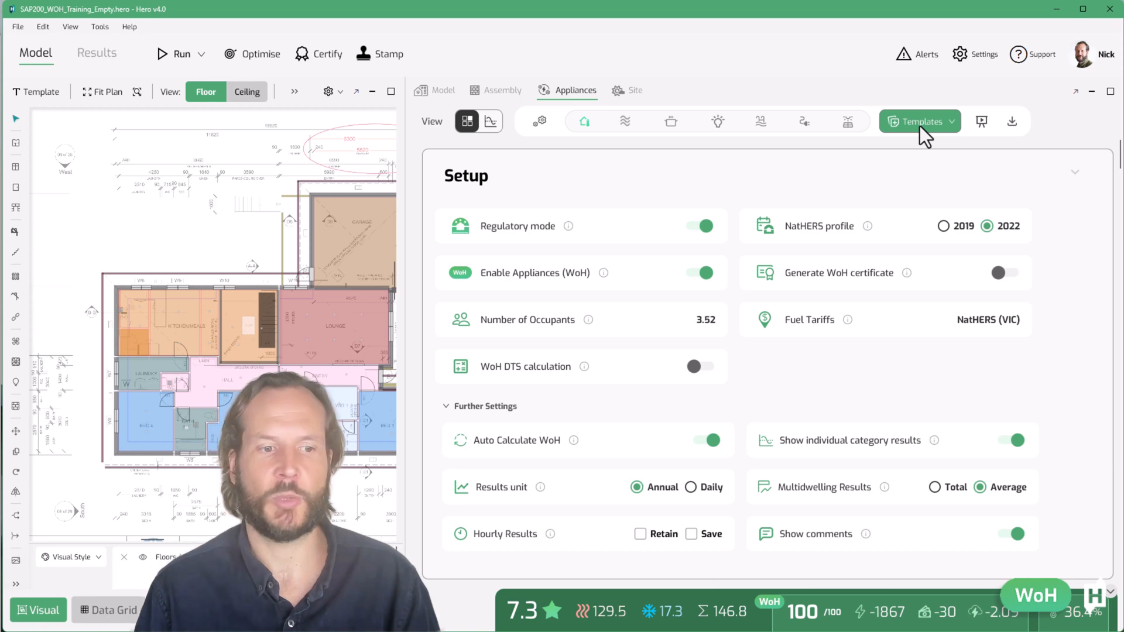
click(920, 125)
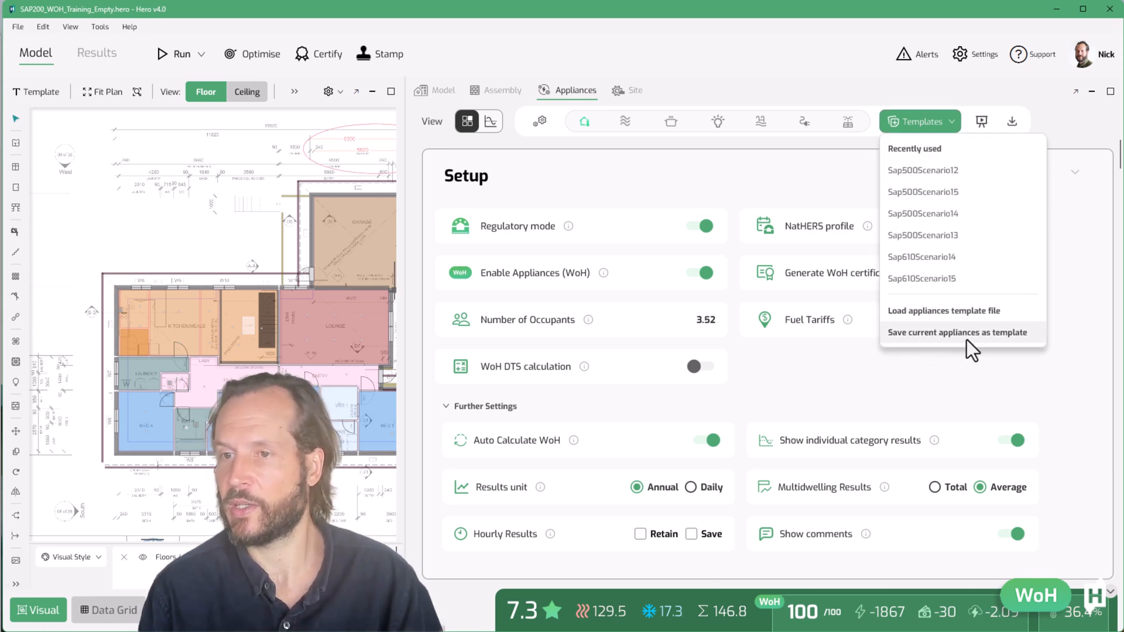
click(904, 125)
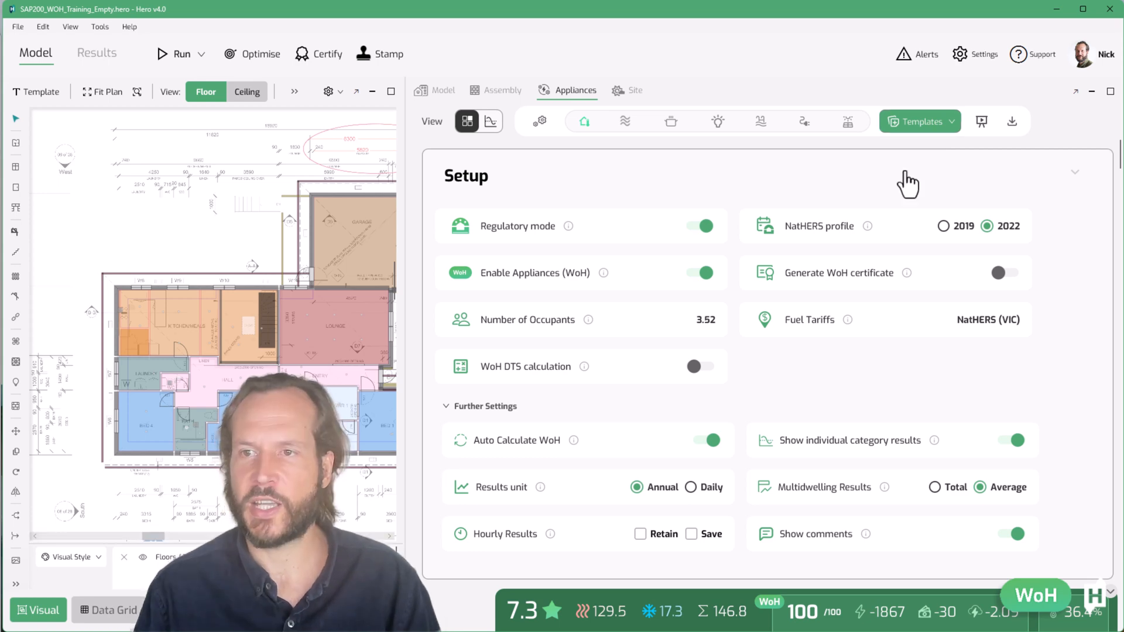
Switch the appliances panel to presentation view and collapse the Setup section
click(980, 122)
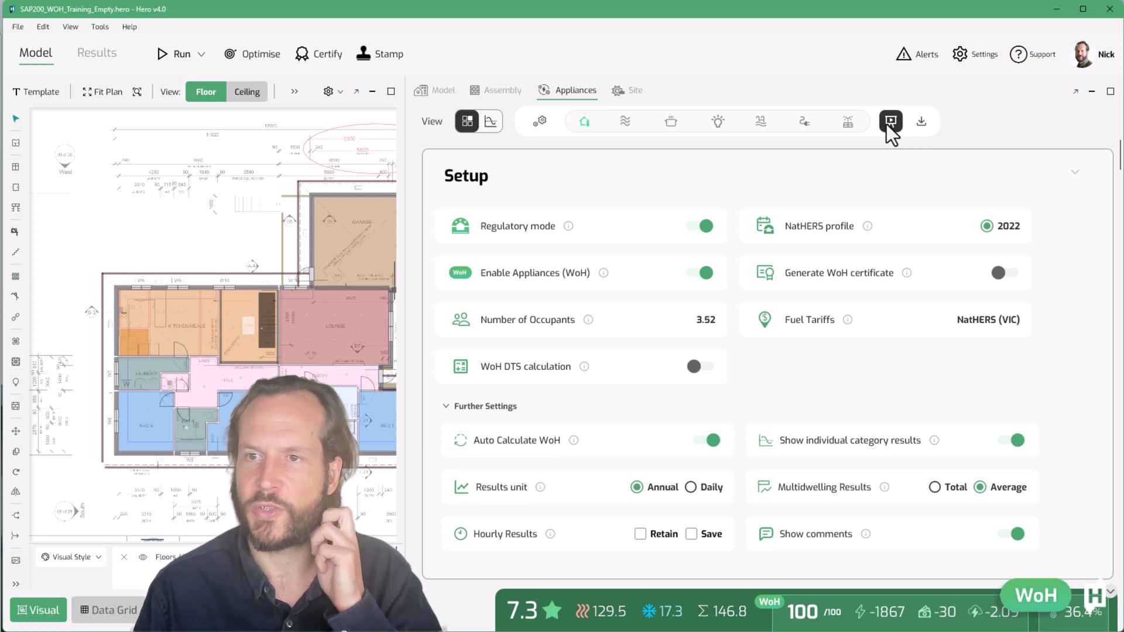
click(545, 183)
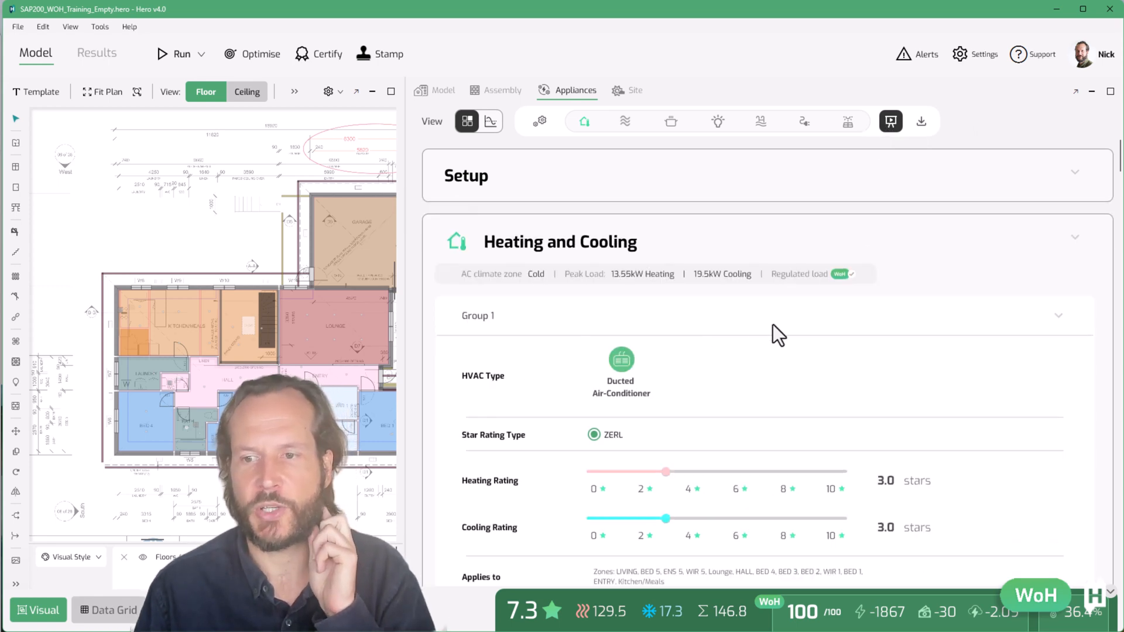
scroll(773, 324, down, 1)
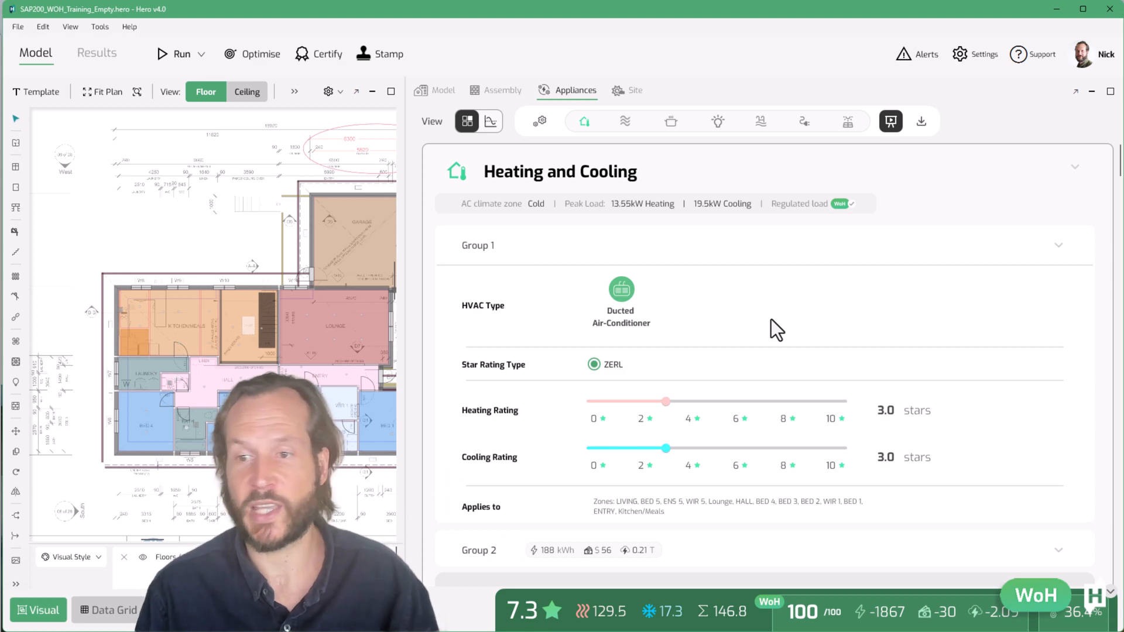
scroll(753, 399, down, 1)
scroll(753, 402, down, 2)
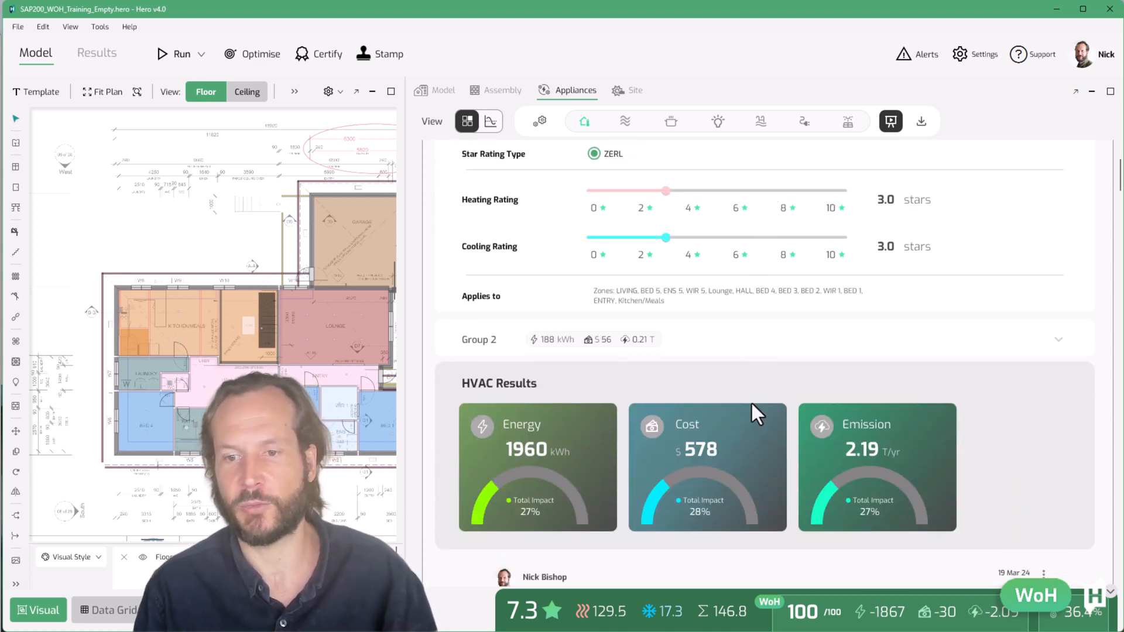
scroll(750, 401, down, 7)
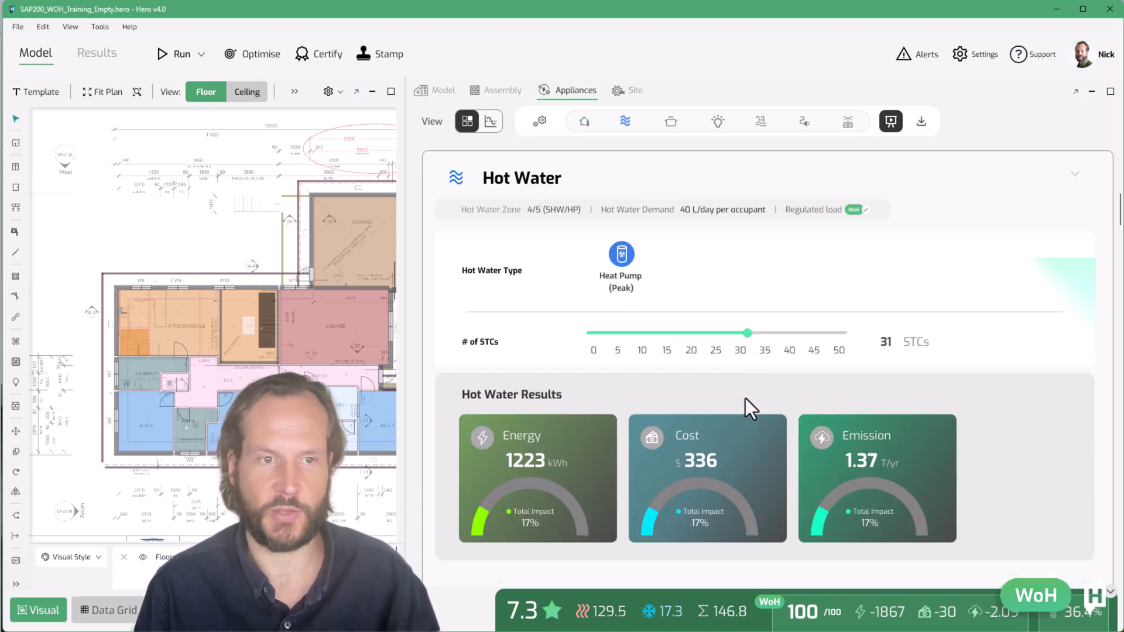
Export the hourly appliance results to the clipboard
scroll(746, 398, down, 3)
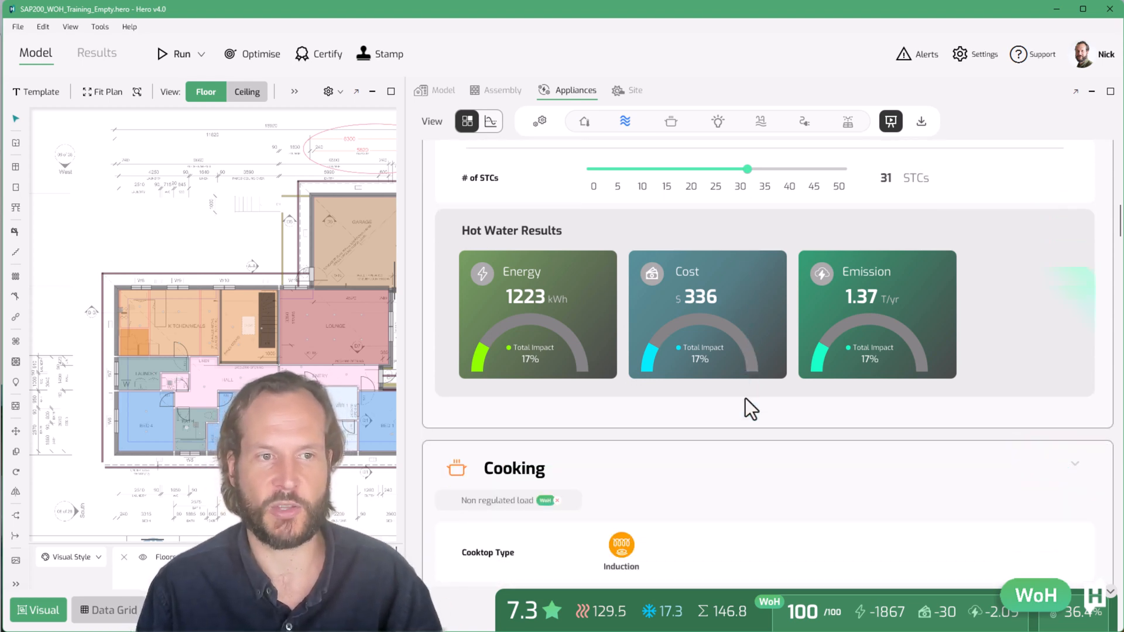
scroll(746, 400, down, 10)
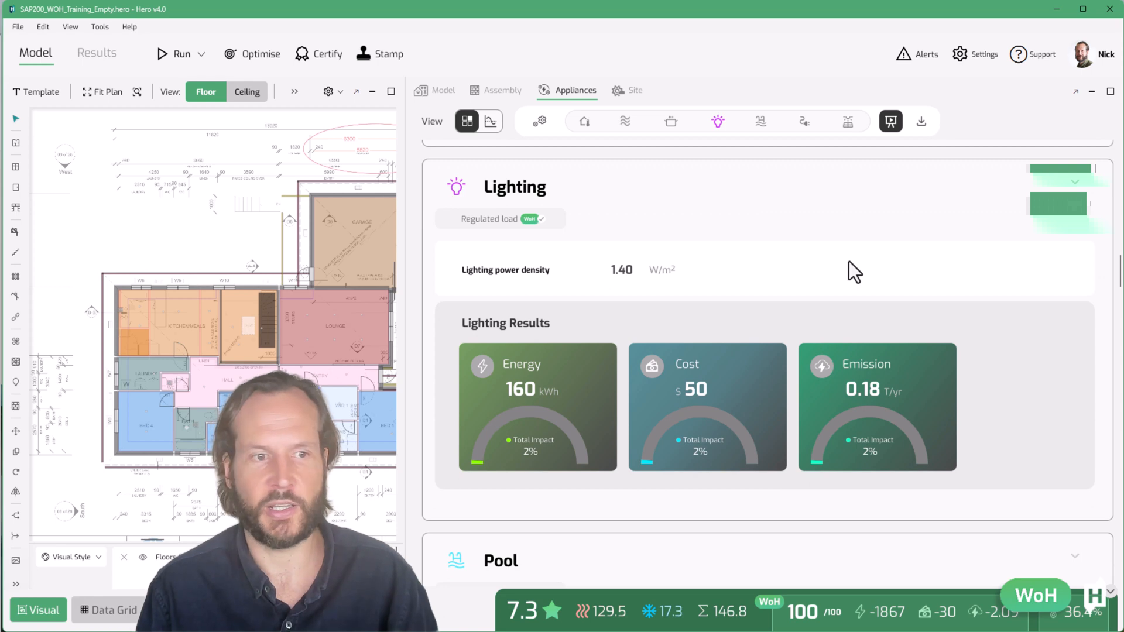
scroll(849, 269, up, 3)
click(921, 121)
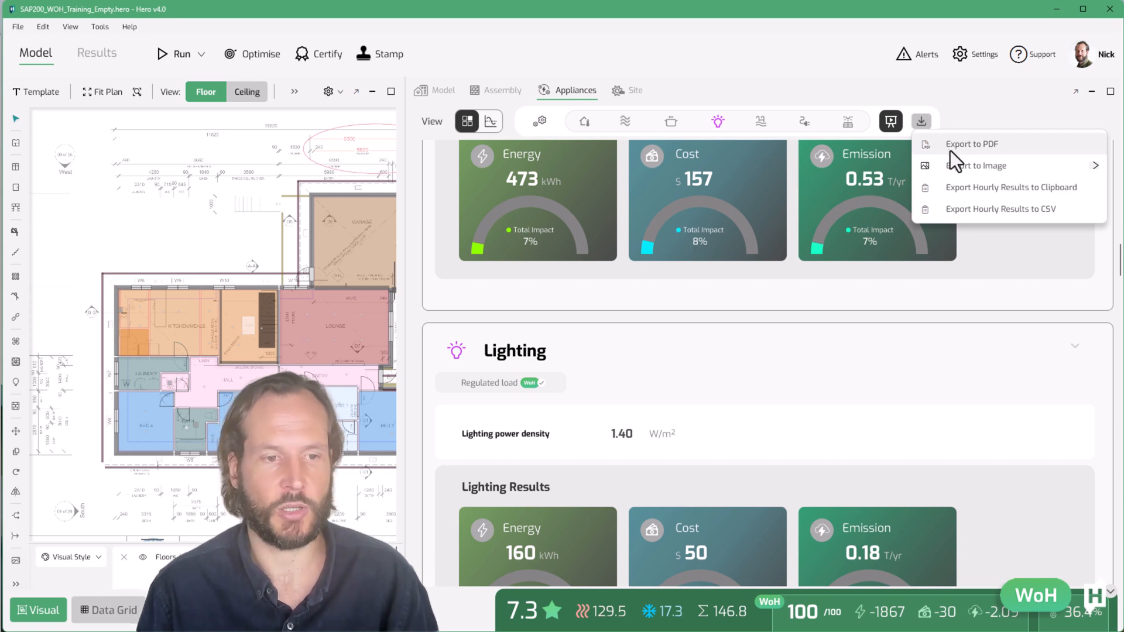
mouse_move(948, 170)
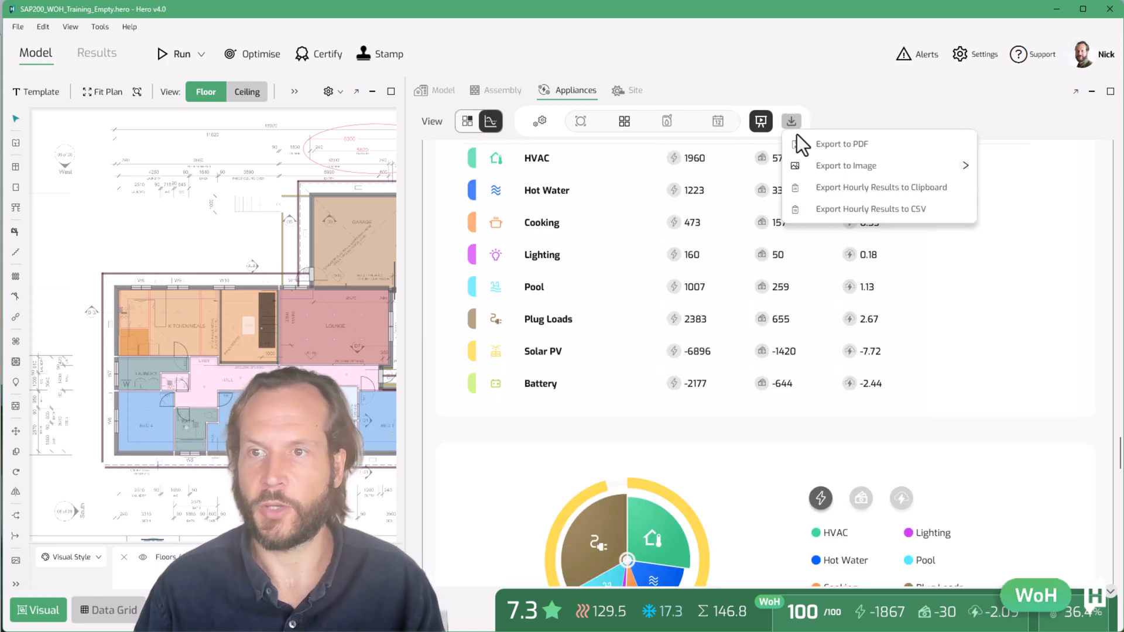
mouse_move(843, 166)
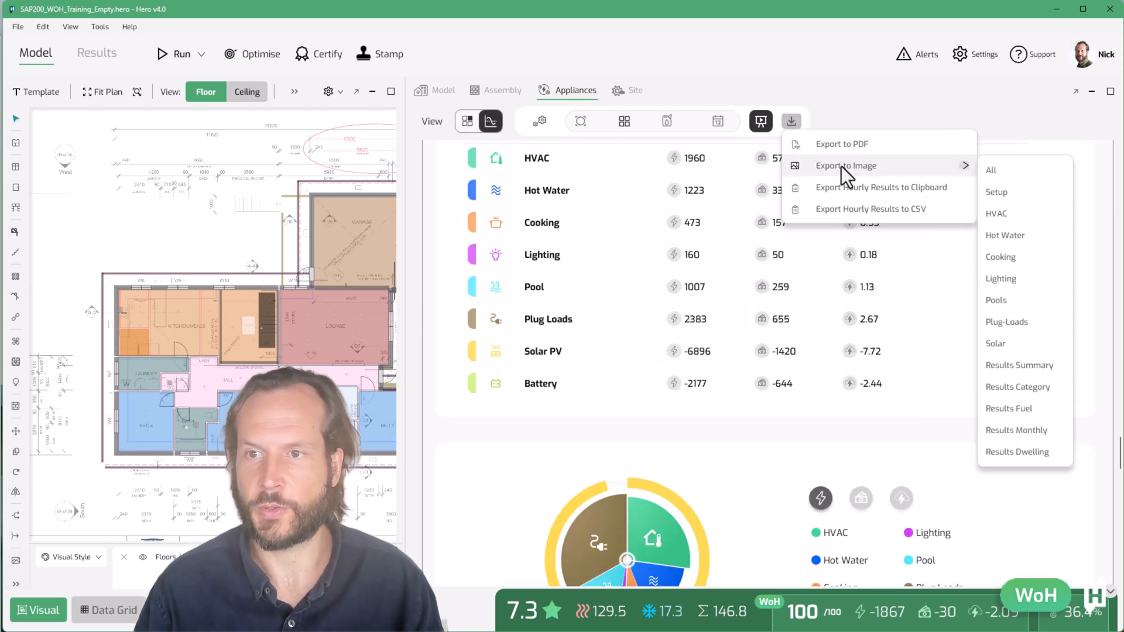
click(1005, 234)
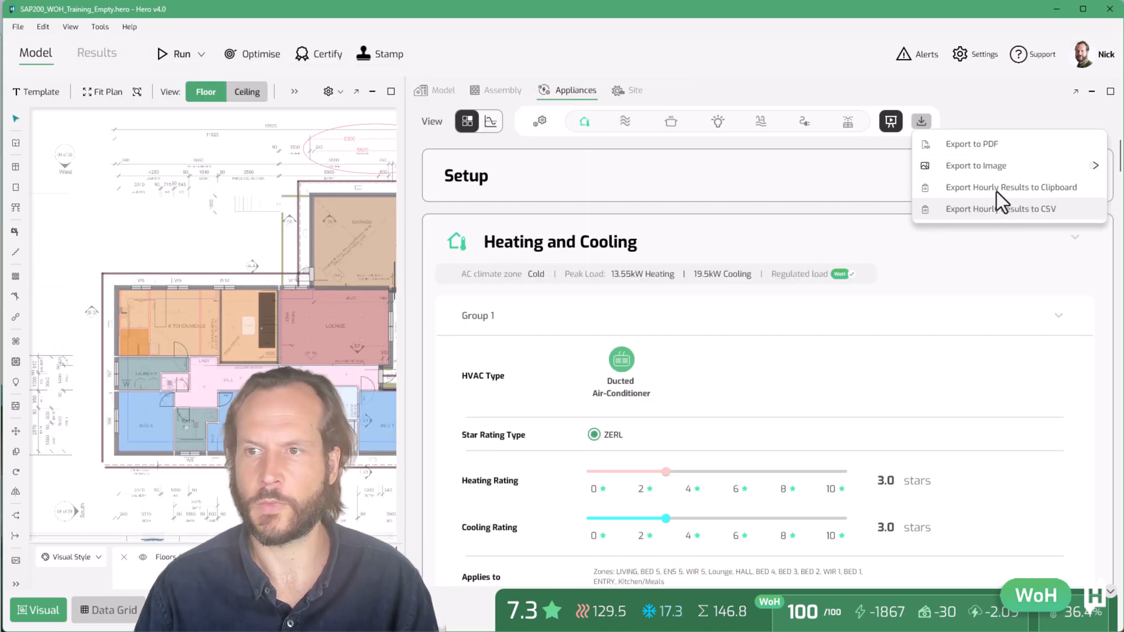
Switch to Excel, paste the hourly results into a new workbook and widen the window
click(613, 251)
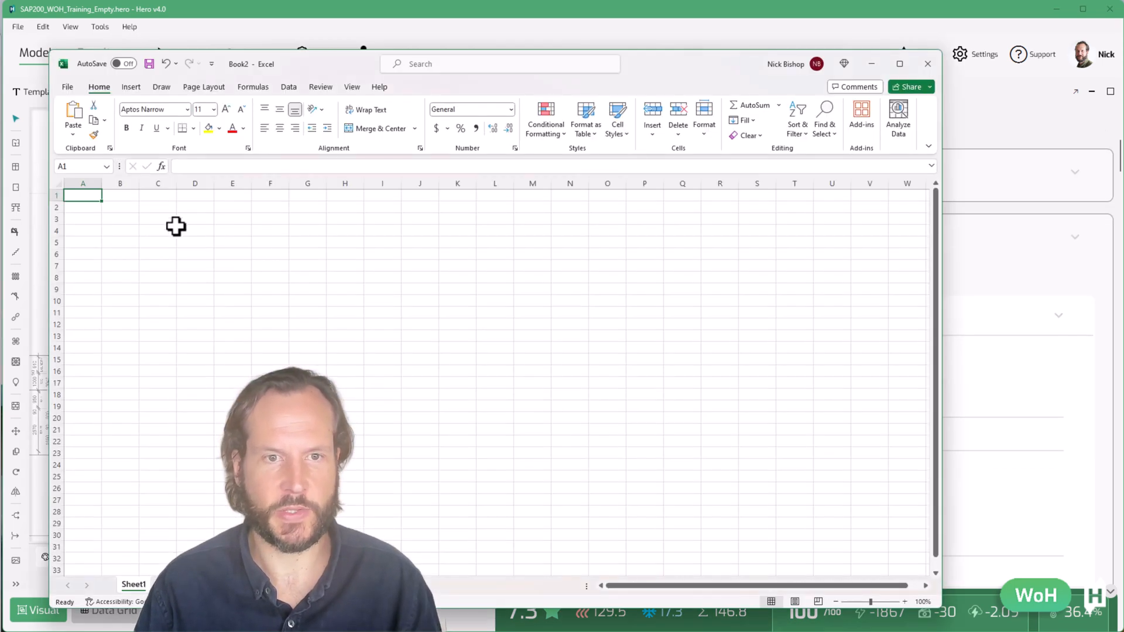
key(ctrl+v)
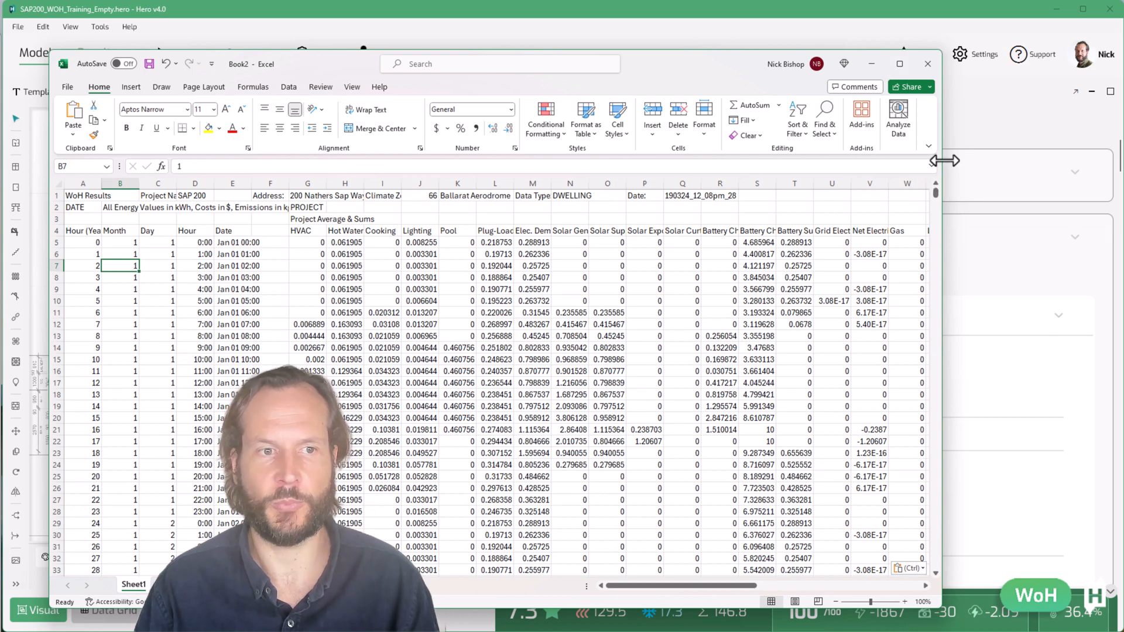
drag(944, 160, 1092, 160)
Examine the pasted hourly results columns in the spreadsheet
scroll(201, 293, down, 3)
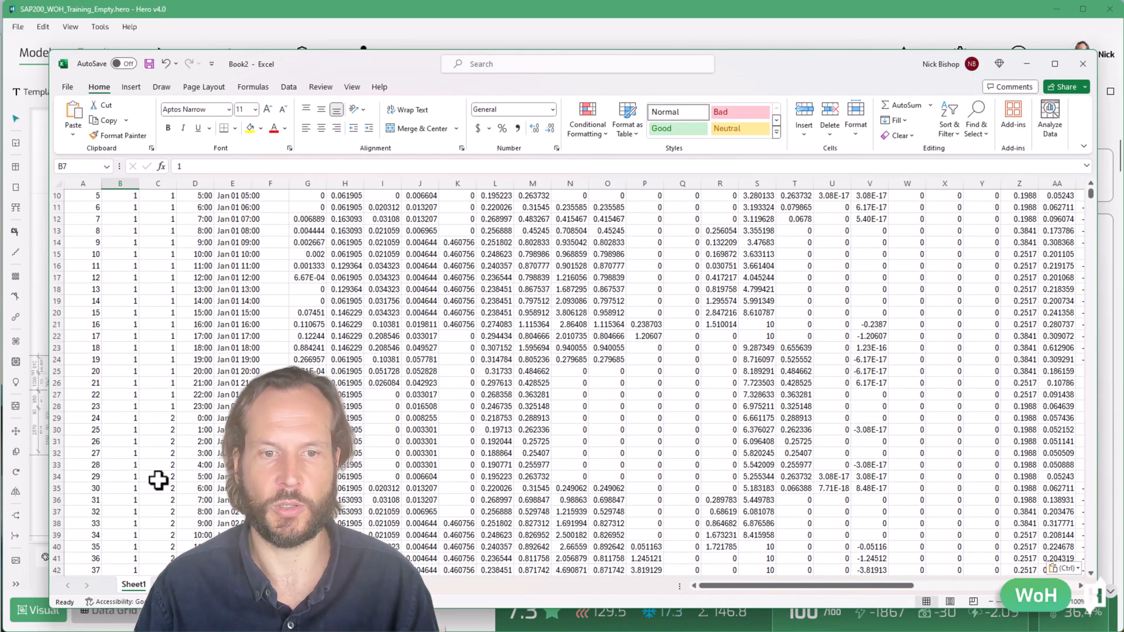
scroll(238, 336, up, 3)
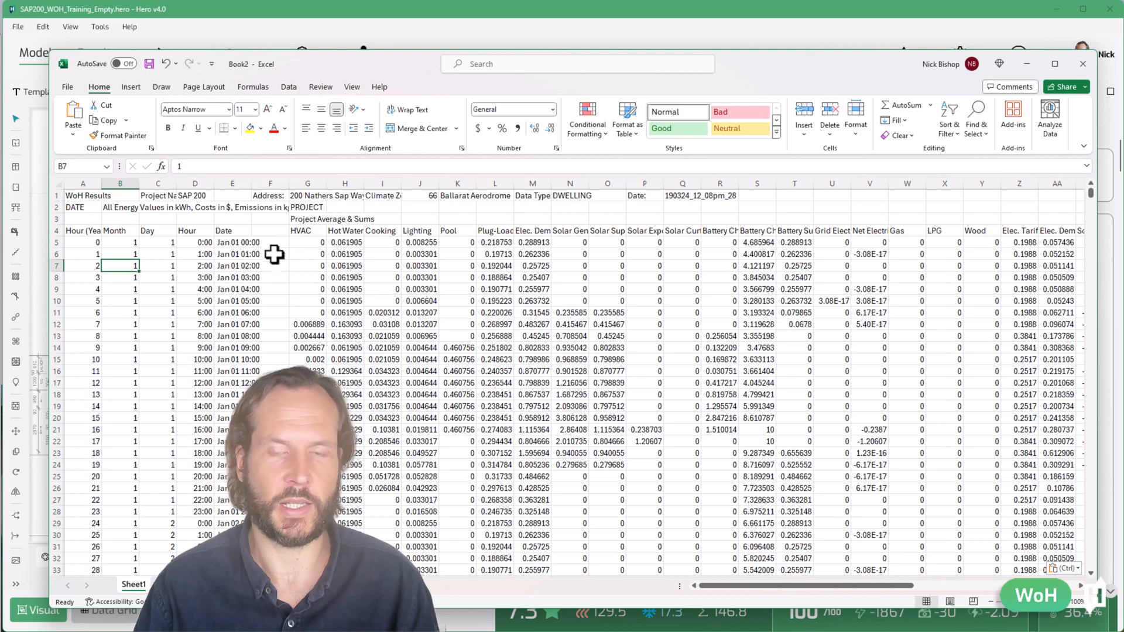
click(1061, 218)
key(Right)
key(Right)
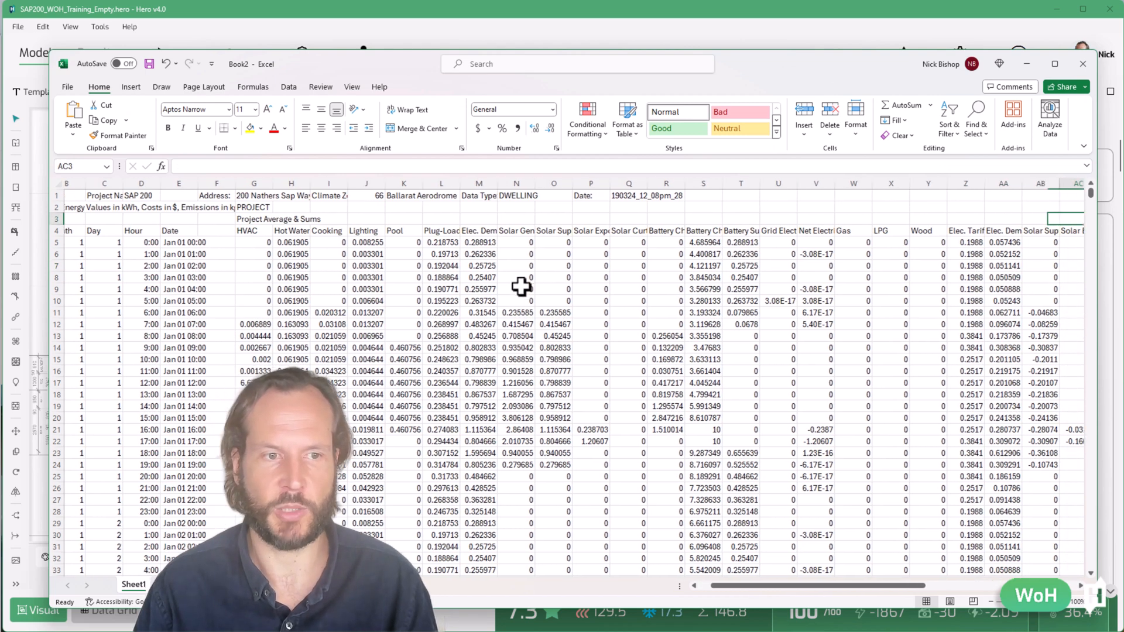
key(Right)
key(Right)
key(Right)
key(Right)
key(Right)
key(Right)
key(Right)
key(Right)
key(Right)
key(Right)
key(Right)
key(Right)
key(Right)
key(Right)
key(Right)
key(Right)
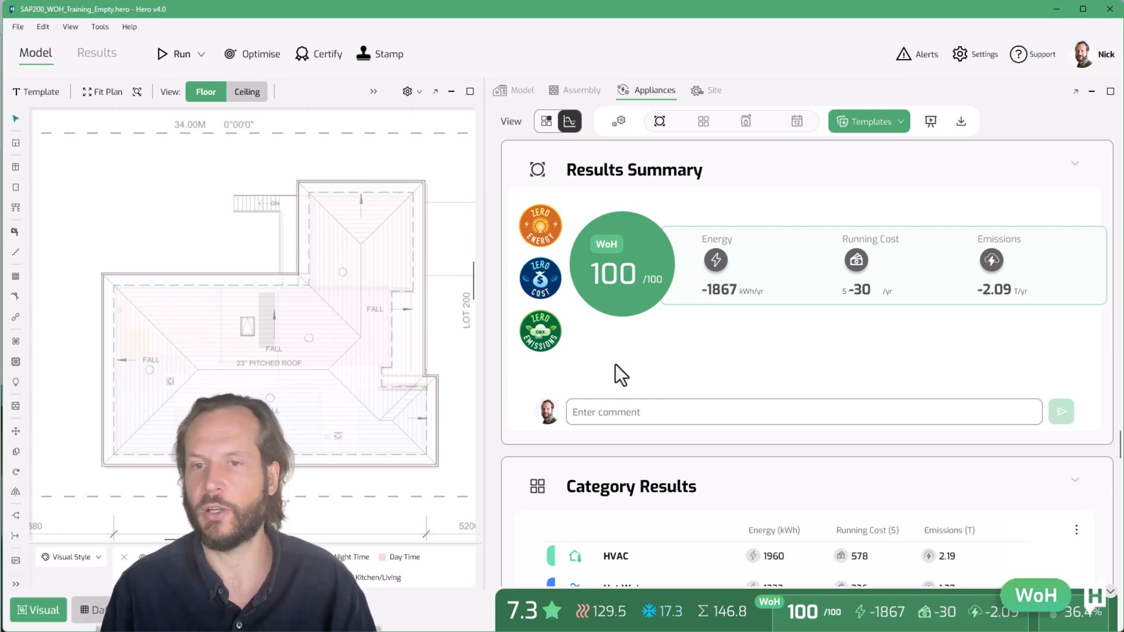
Review the Results Summary and Category Results sections, including the category pie chart
scroll(650, 445, up, 1)
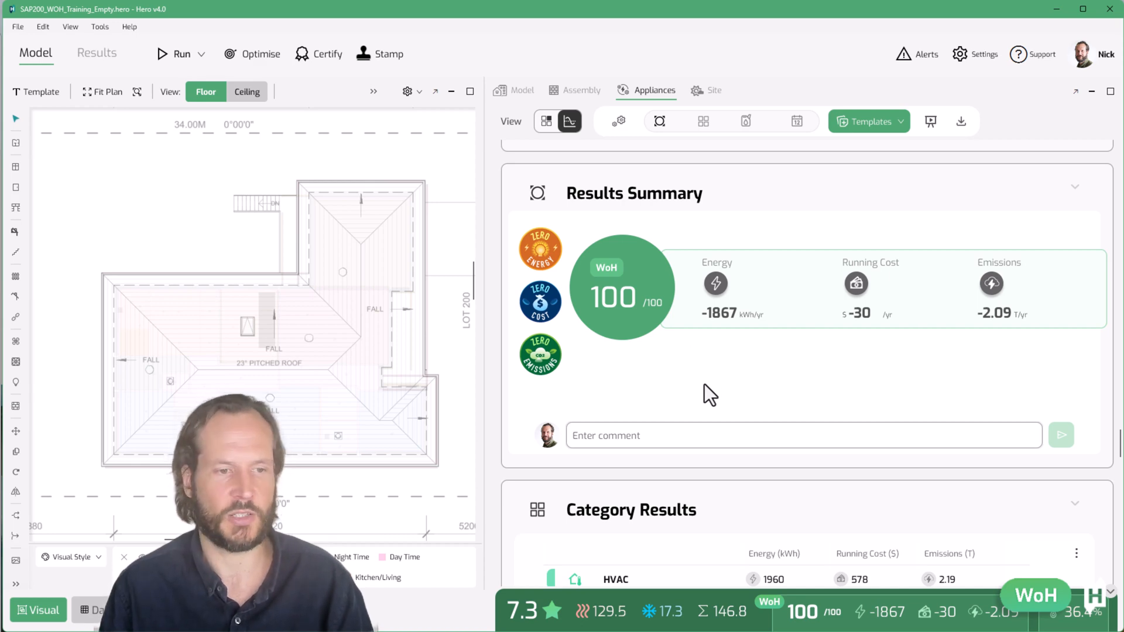
scroll(701, 403, down, 5)
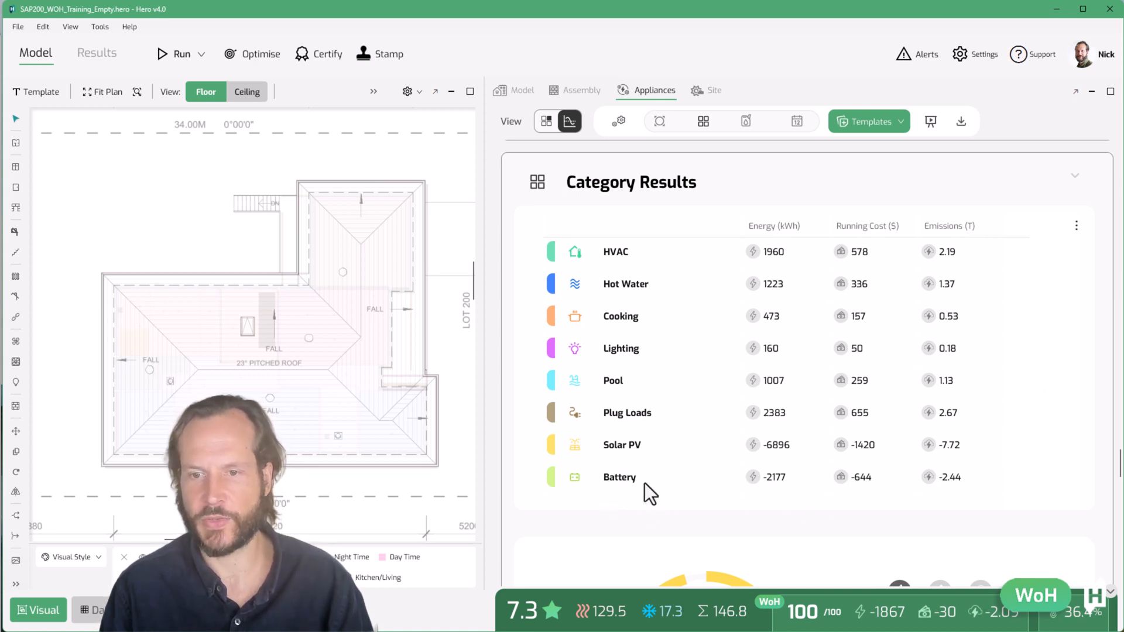
scroll(662, 492, down, 2)
scroll(633, 475, down, 2)
scroll(603, 481, down, 2)
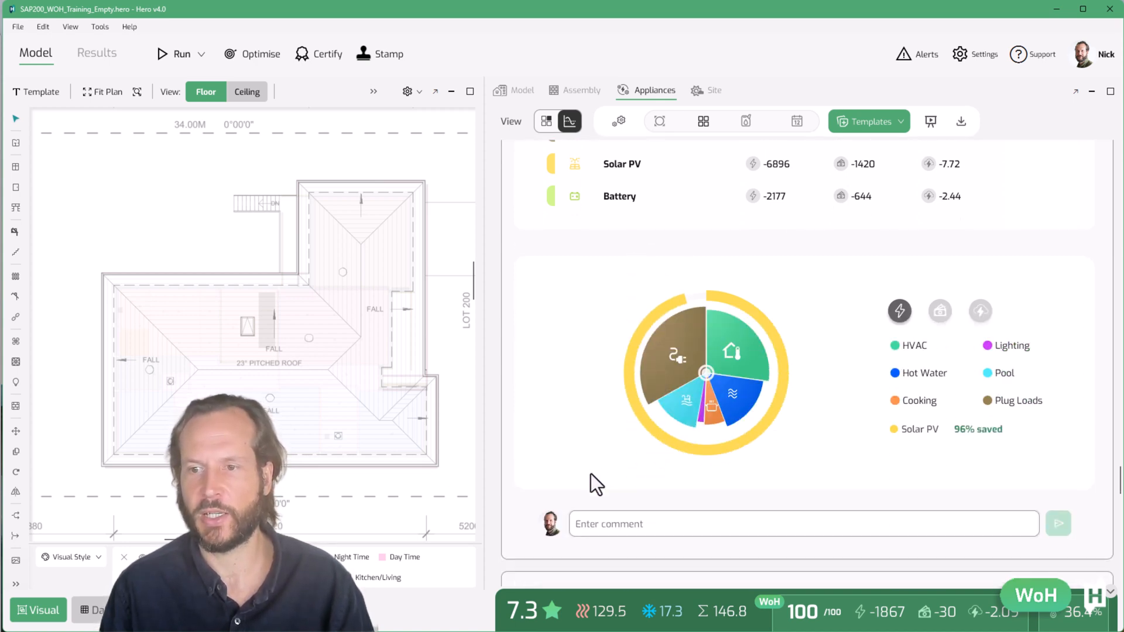
mouse_move(752, 343)
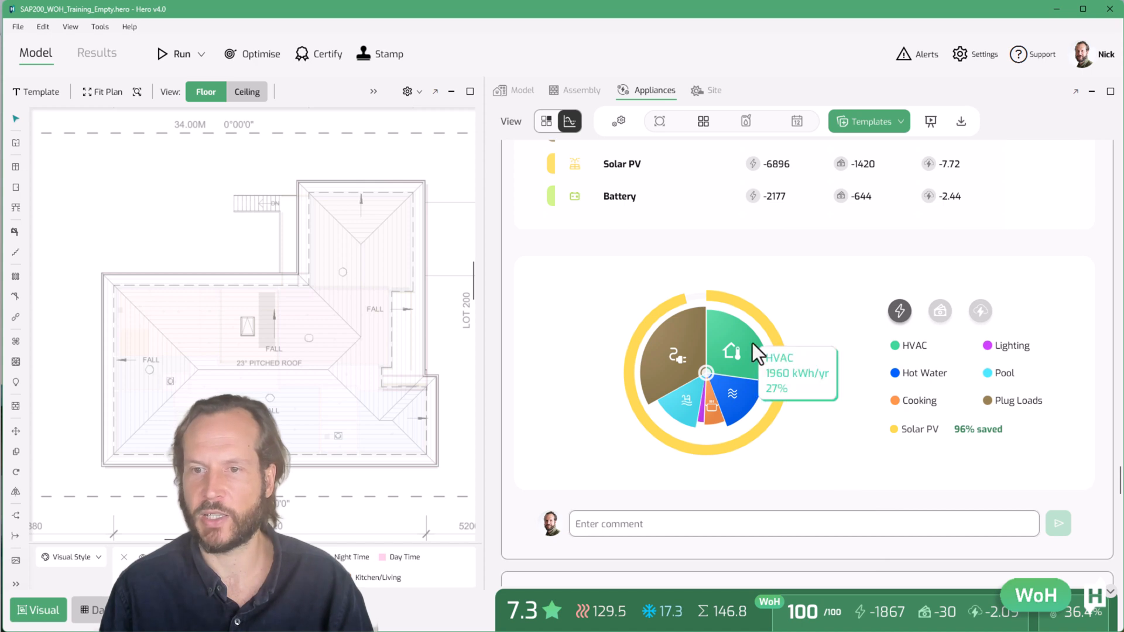
mouse_move(746, 392)
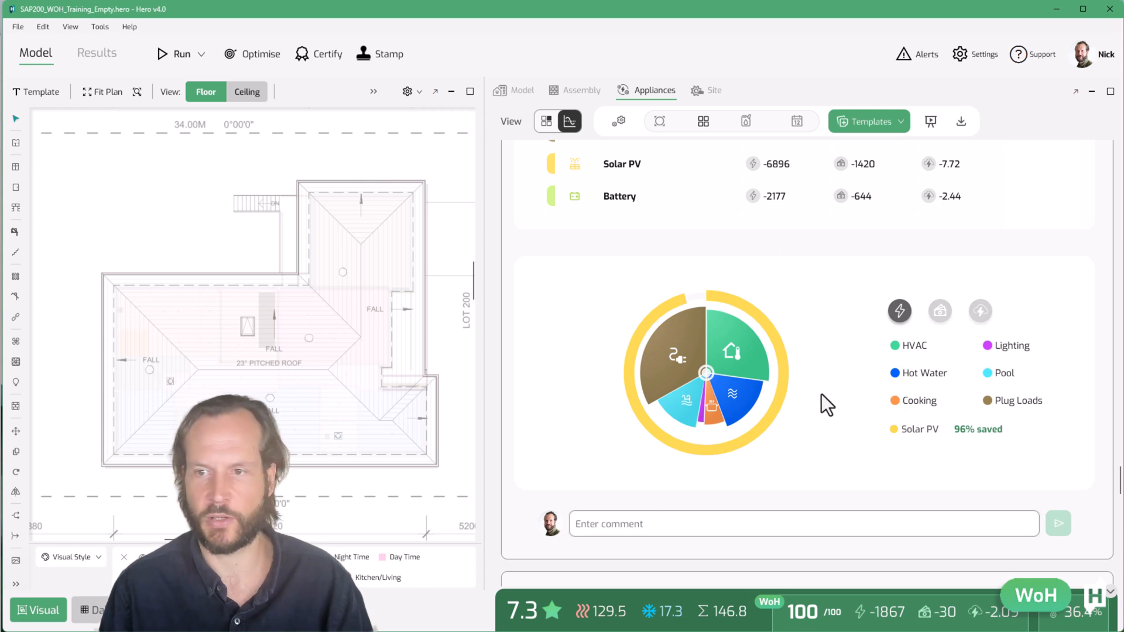
Switch the category pie chart to cost, then emissions, then back to energy
click(942, 312)
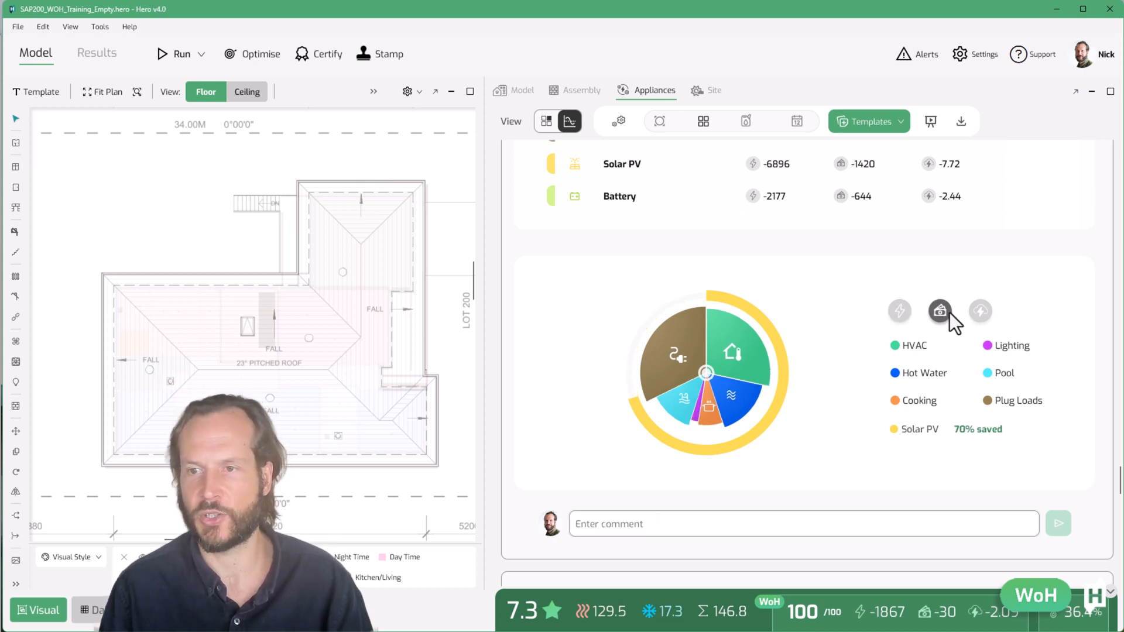
click(980, 311)
click(903, 307)
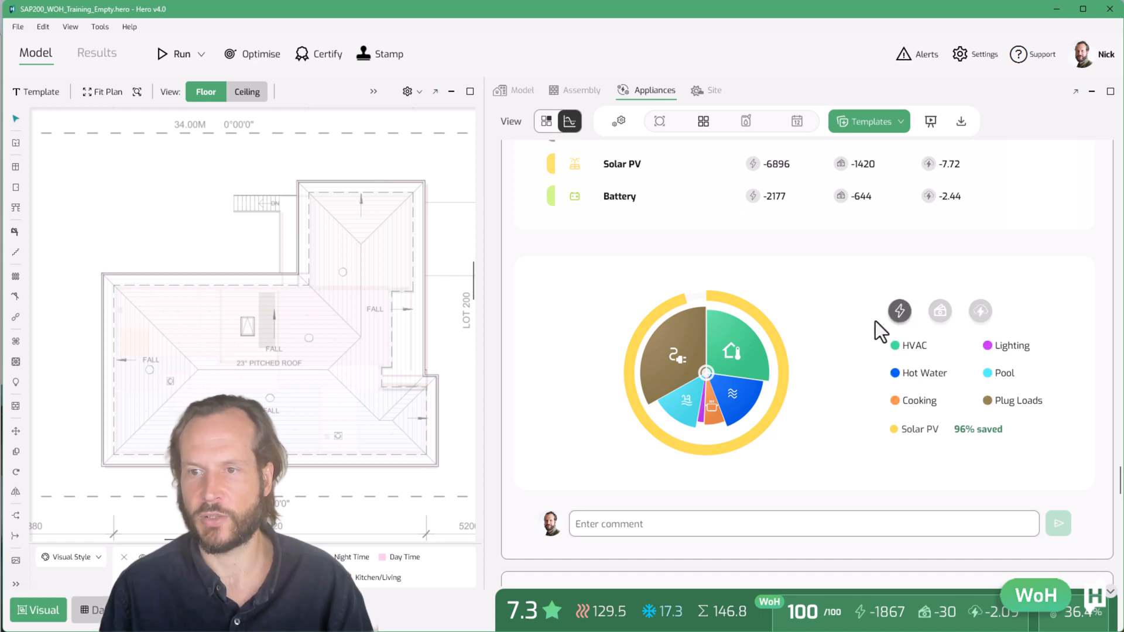
Set the cooktop type to Gas and the oven type to LPG
scroll(551, 511, down, 6)
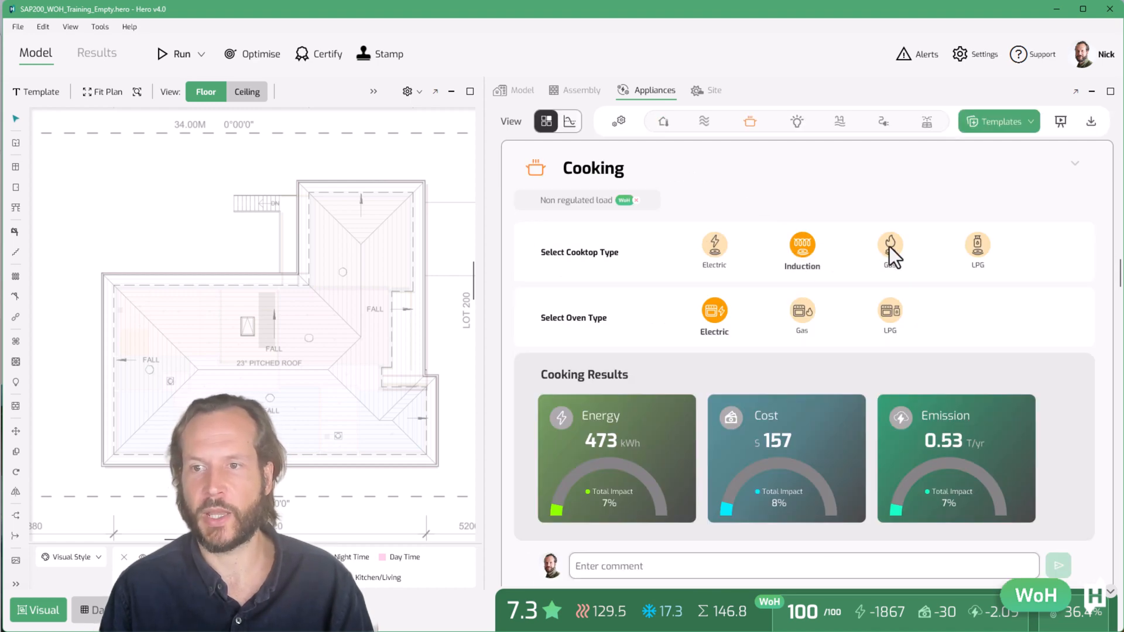
click(890, 247)
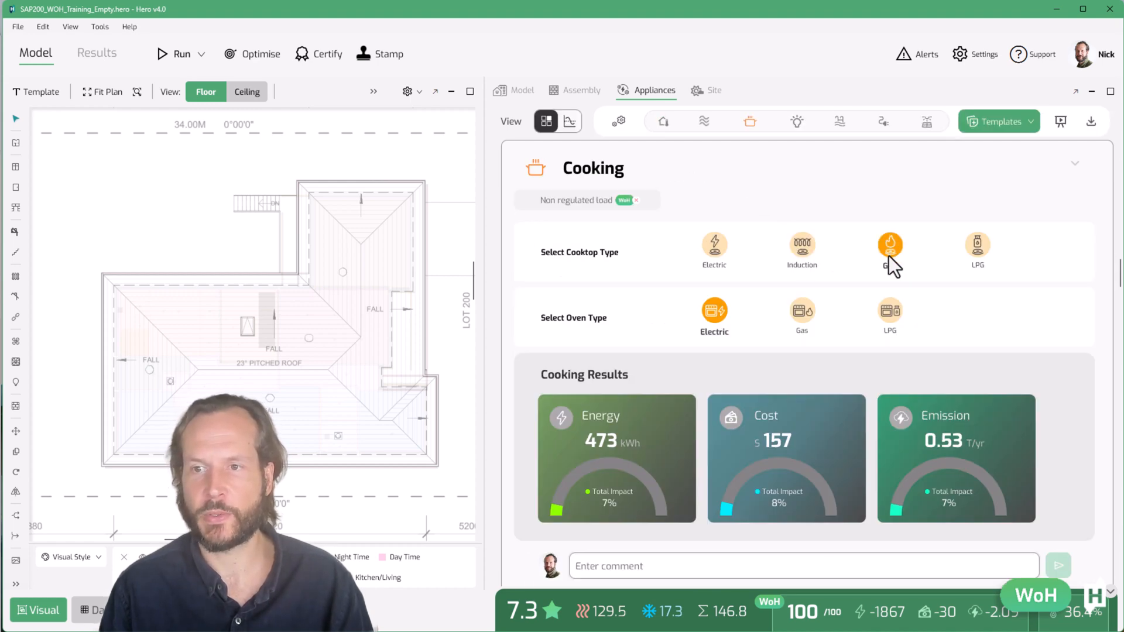
click(887, 315)
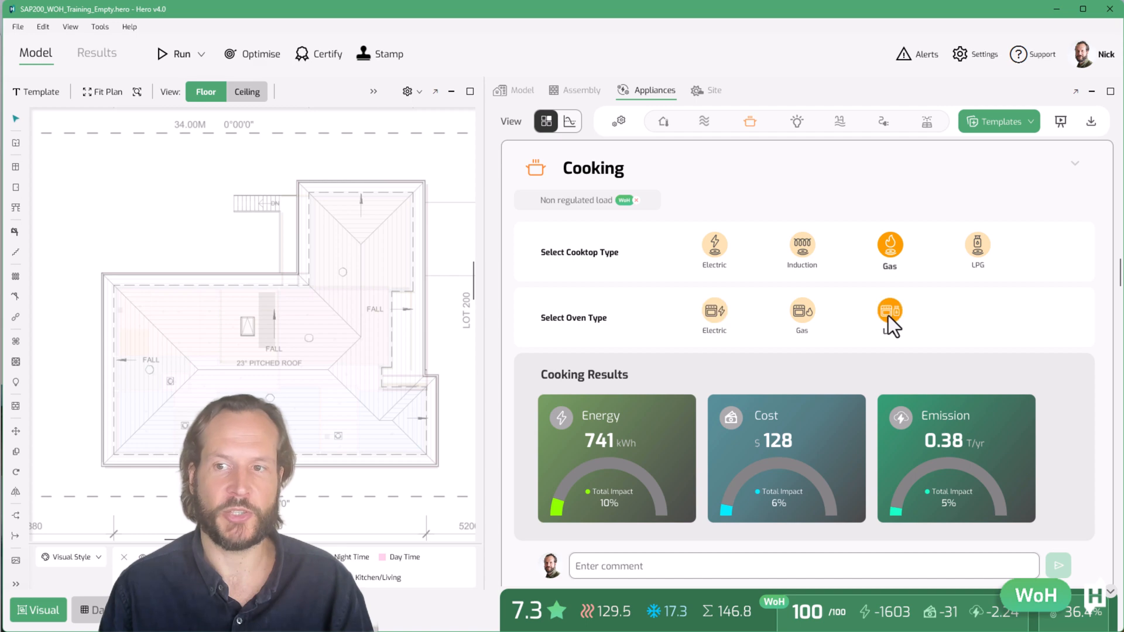
Switch to the results view and review the Fuel Results and Monthly Results sections
click(571, 122)
click(749, 121)
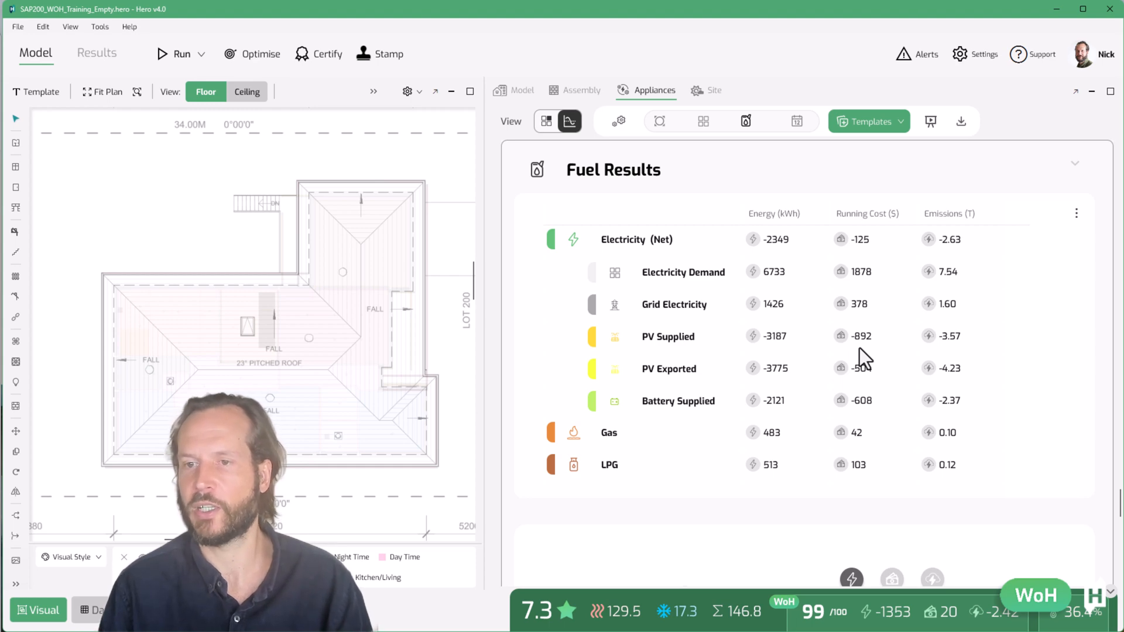
scroll(768, 492, down, 3)
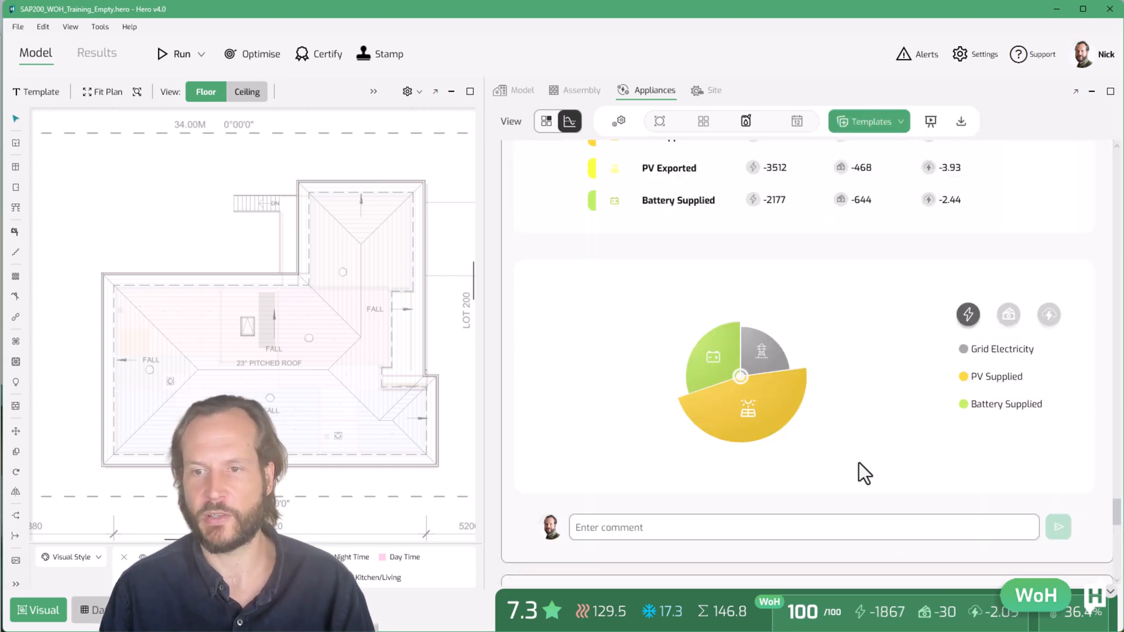
scroll(859, 462, up, 1)
scroll(849, 504, down, 3)
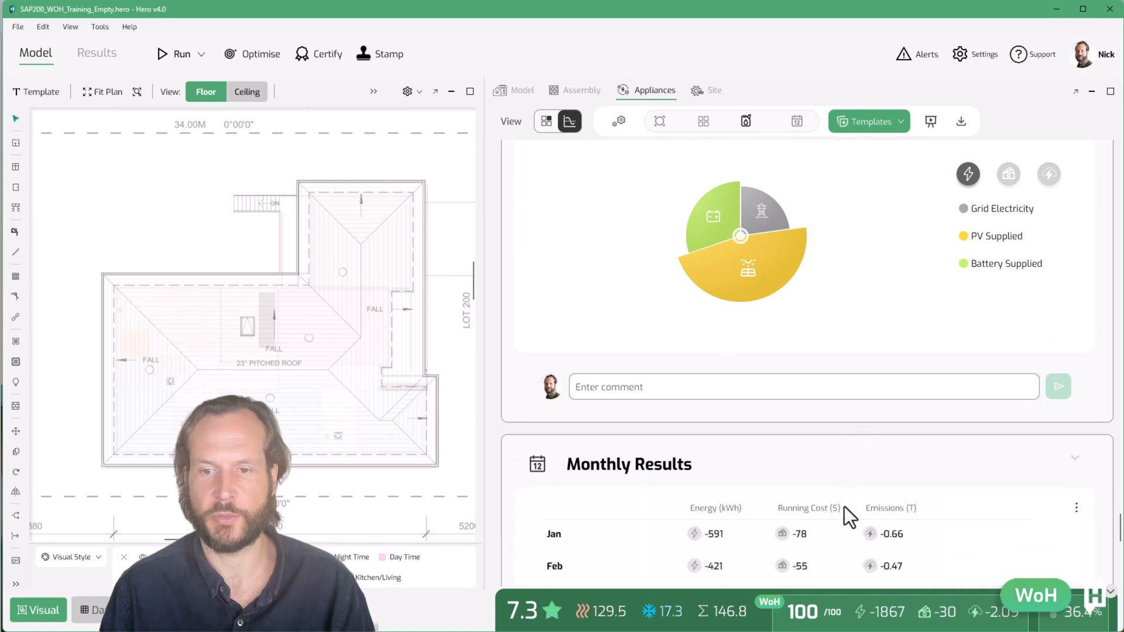
scroll(845, 507, down, 5)
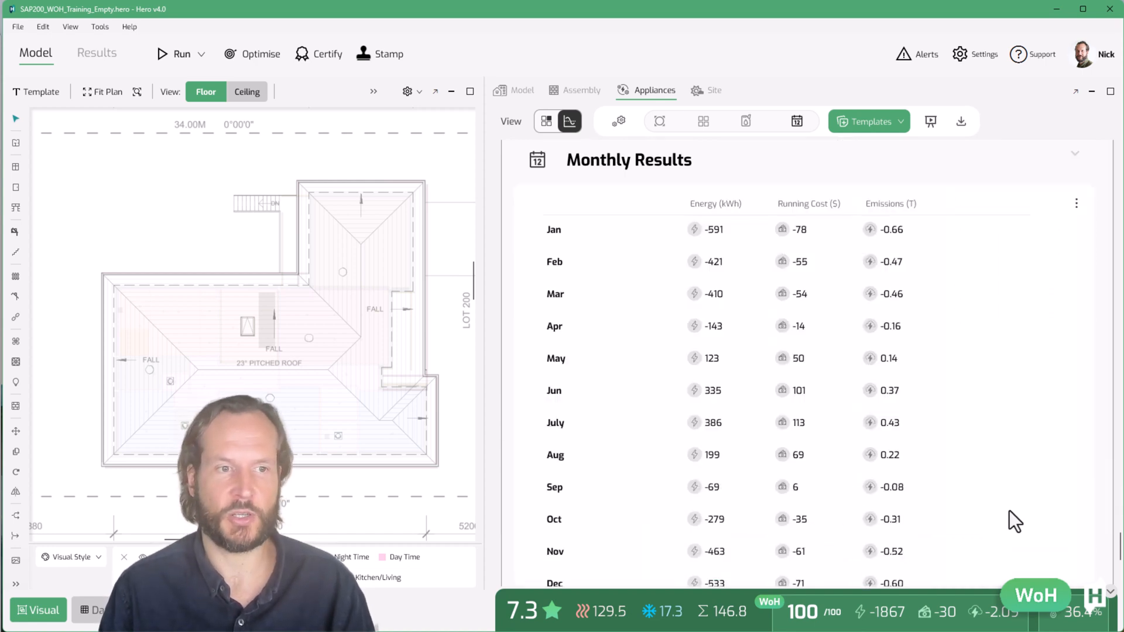
scroll(1009, 511, down, 1)
scroll(1010, 510, up, 1)
scroll(1009, 511, down, 3)
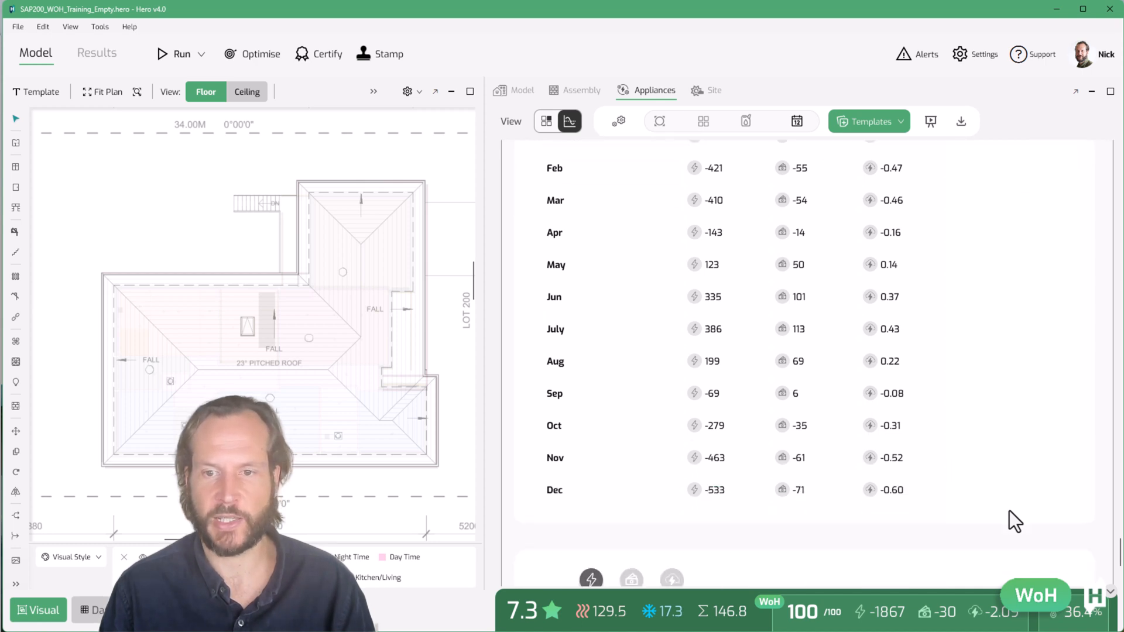
scroll(1009, 511, down, 3)
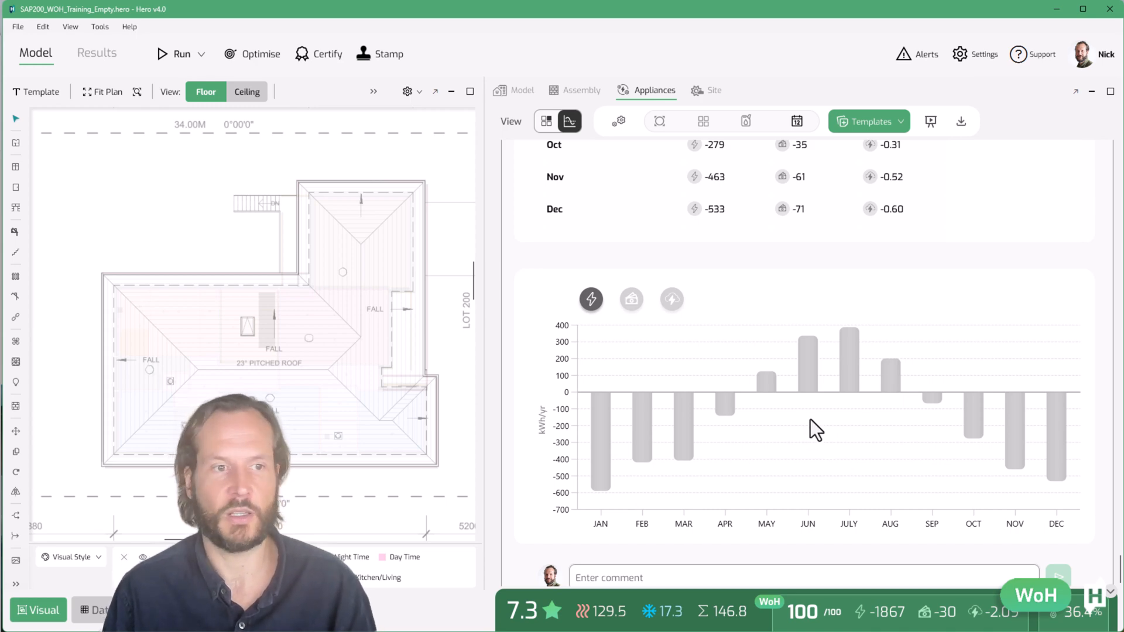
scroll(810, 419, down, 1)
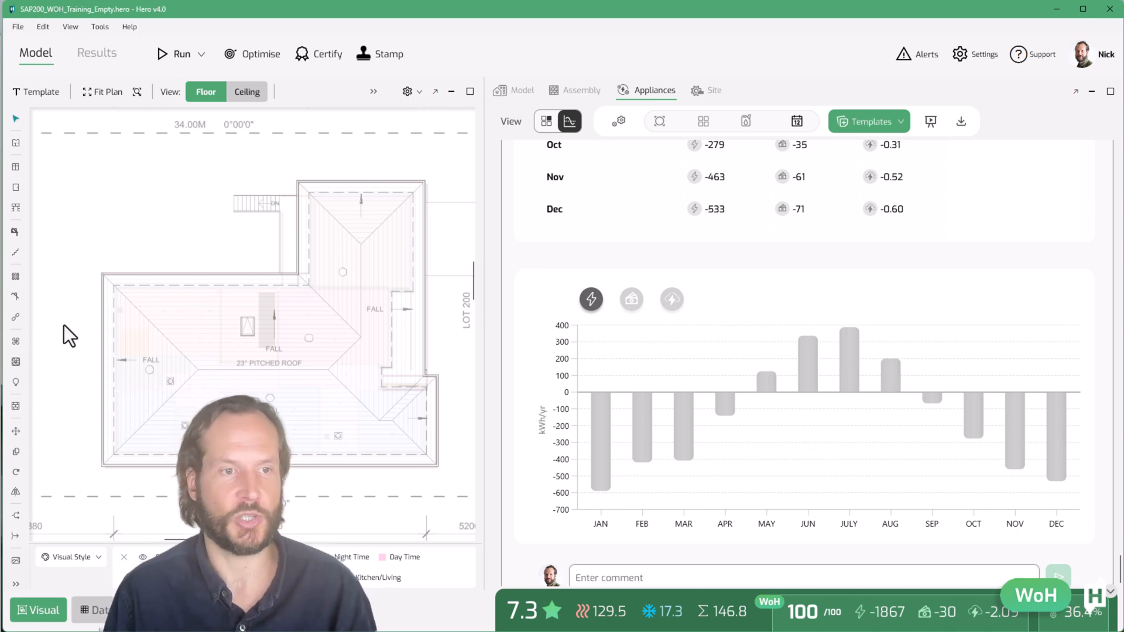
Open the project results viewer and include appliance loads in the appliance chart
click(95, 51)
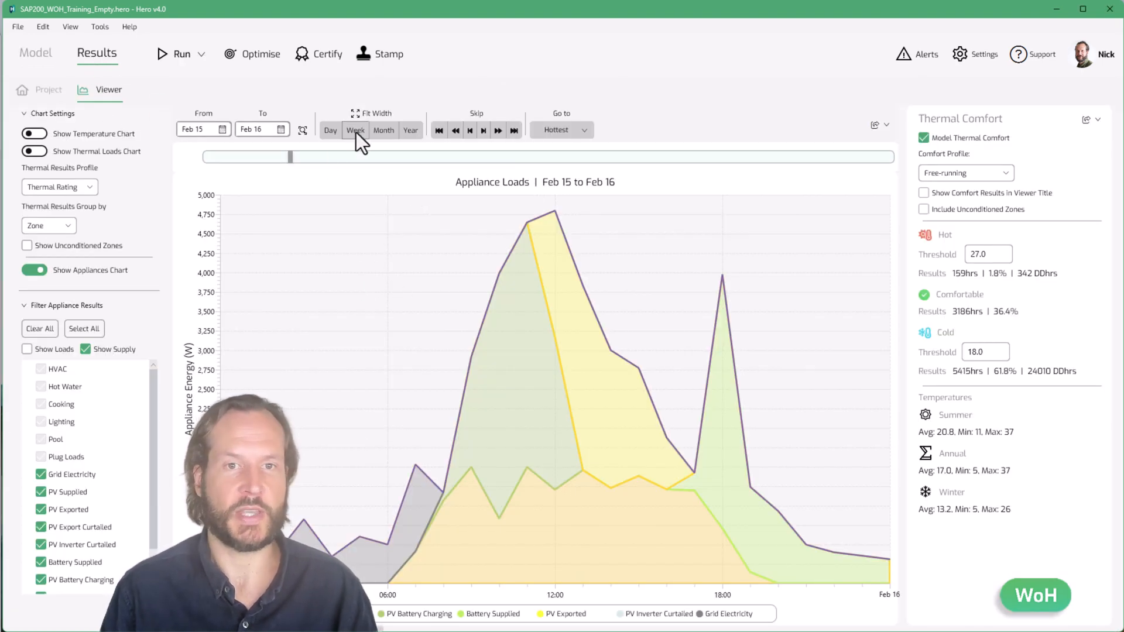
click(27, 349)
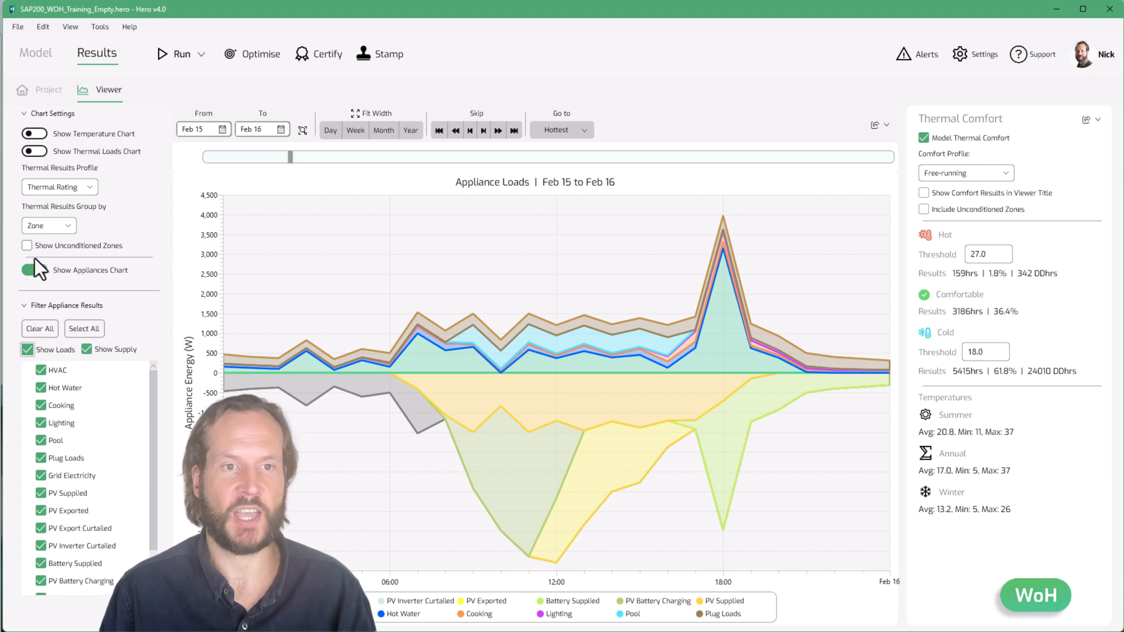
Show the temperature chart above the appliance chart and widen the time range to a week, then a month
click(40, 136)
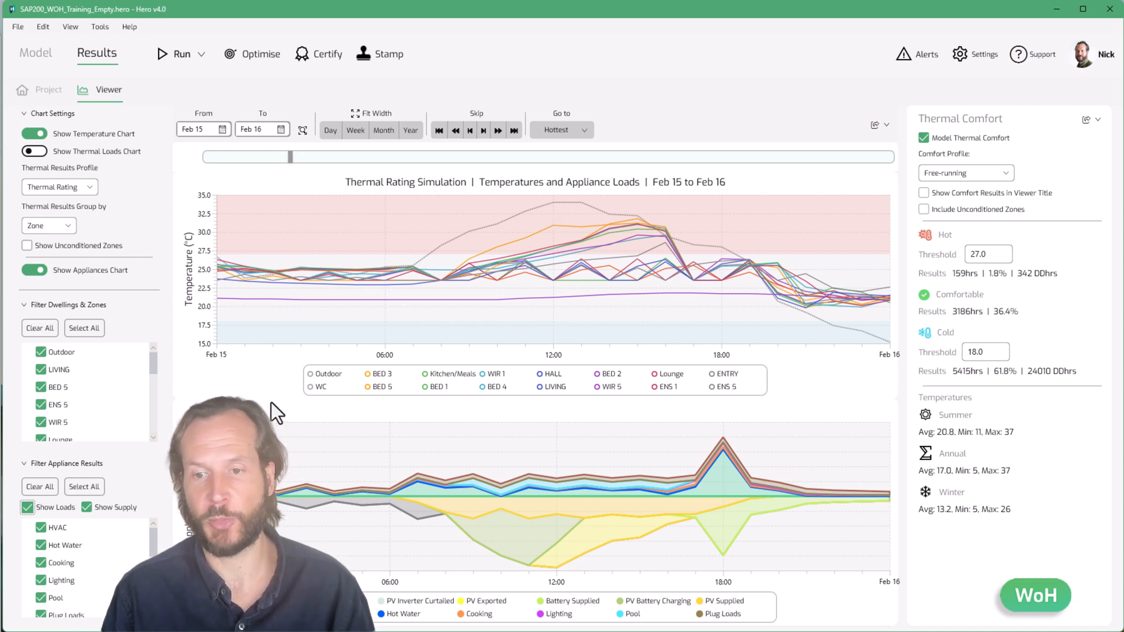
click(362, 131)
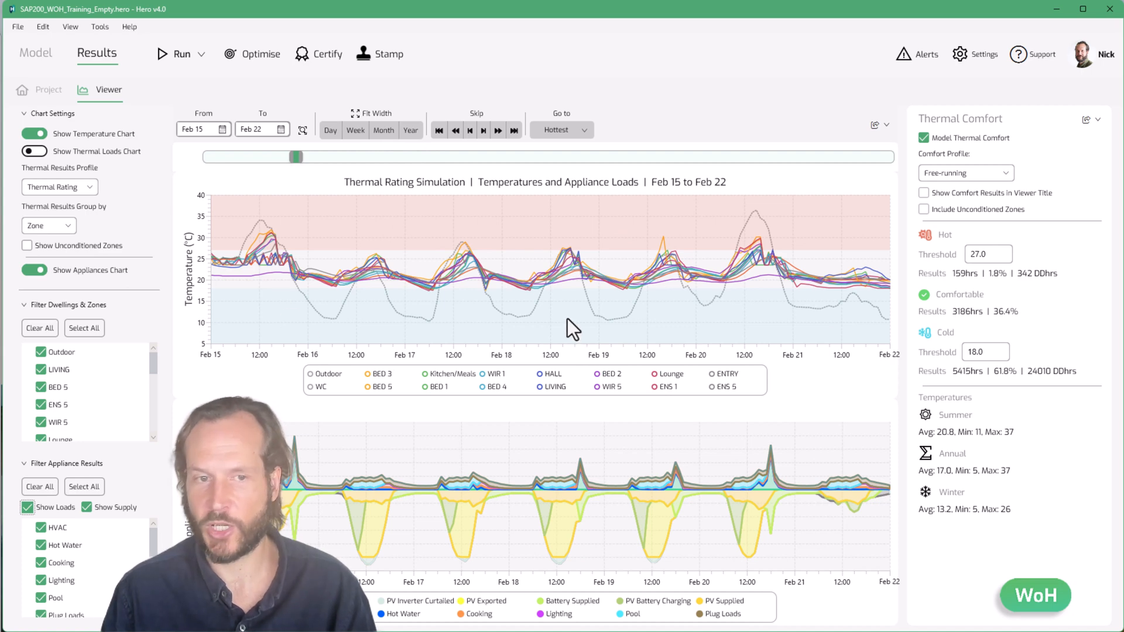
click(33, 154)
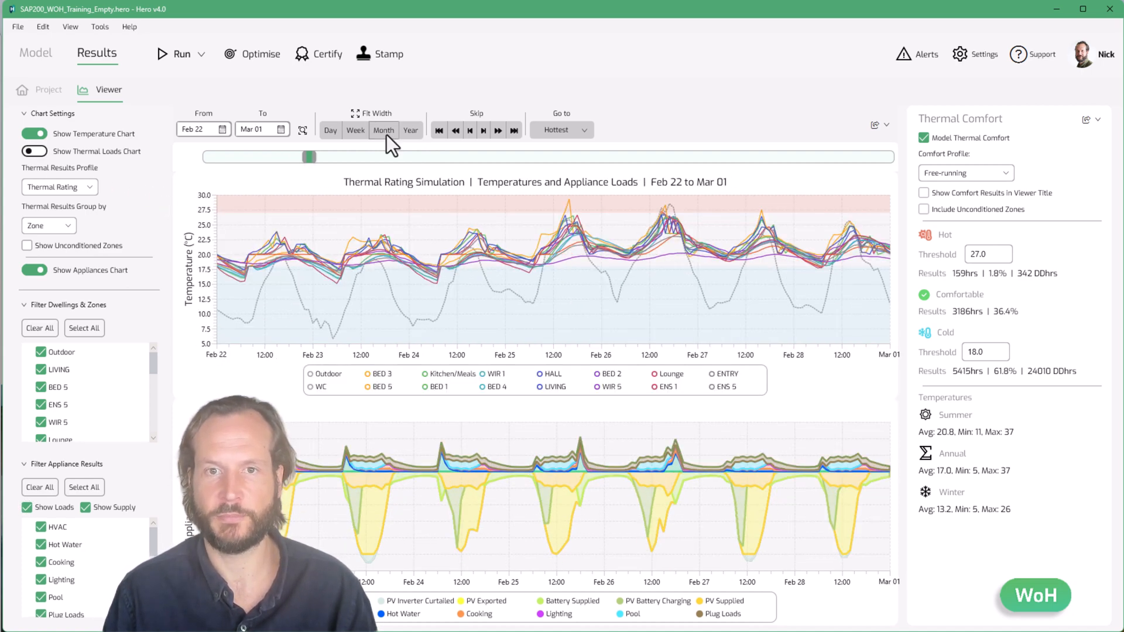
click(387, 132)
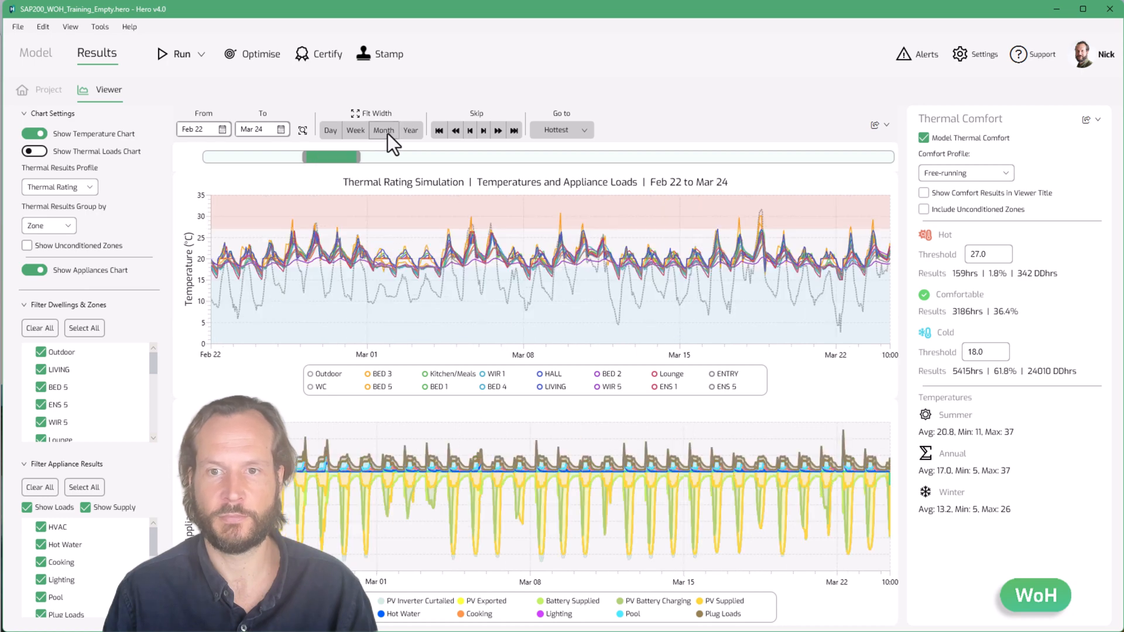
Narrow the chart range to one week and hide the temperature chart
click(347, 134)
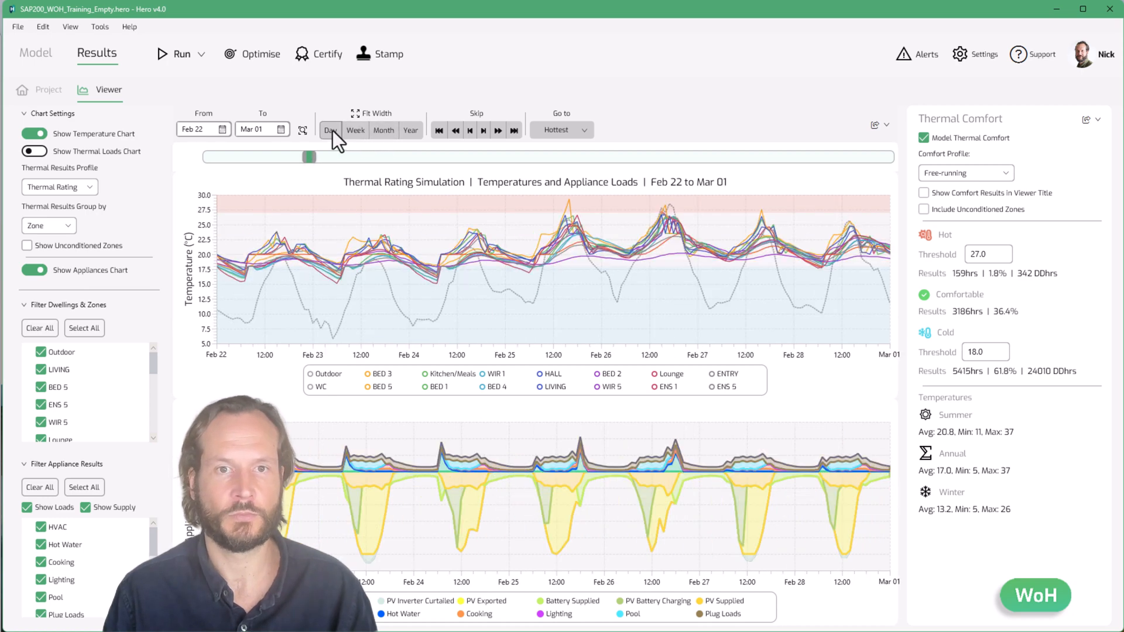
click(31, 134)
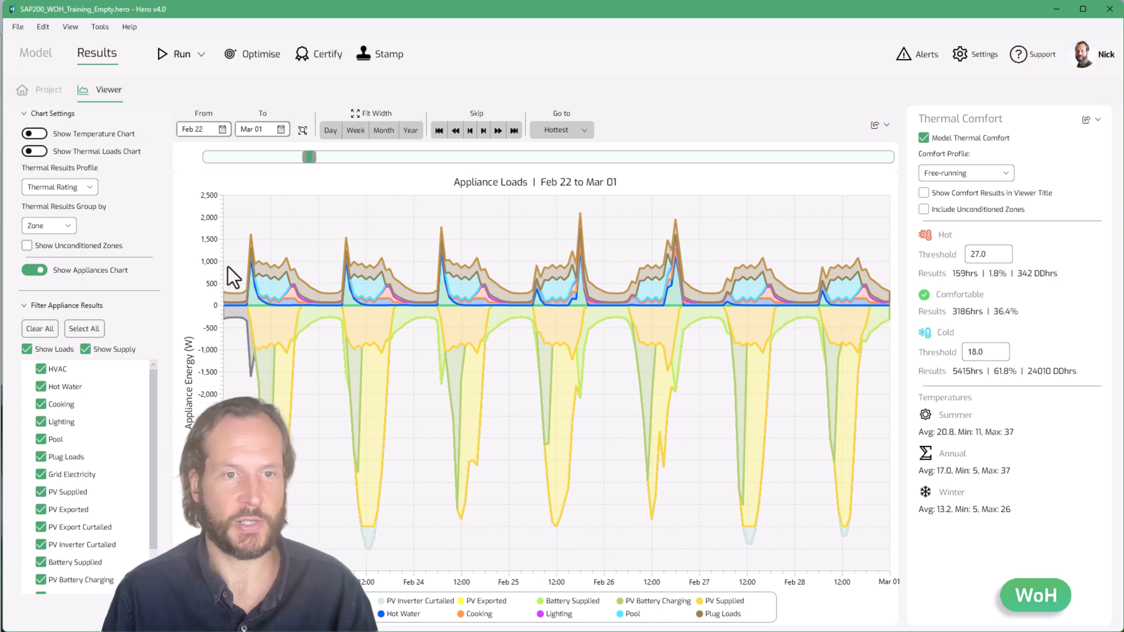
Switch the appliance chart to a single day and toggle the supply and load series to compare them
click(87, 351)
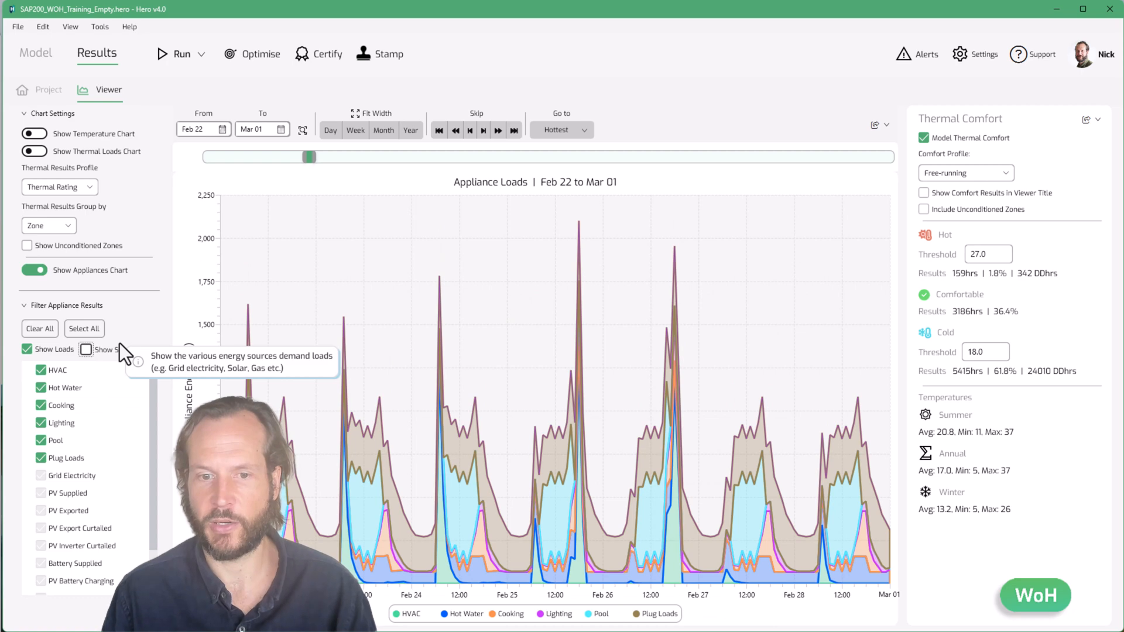
click(331, 131)
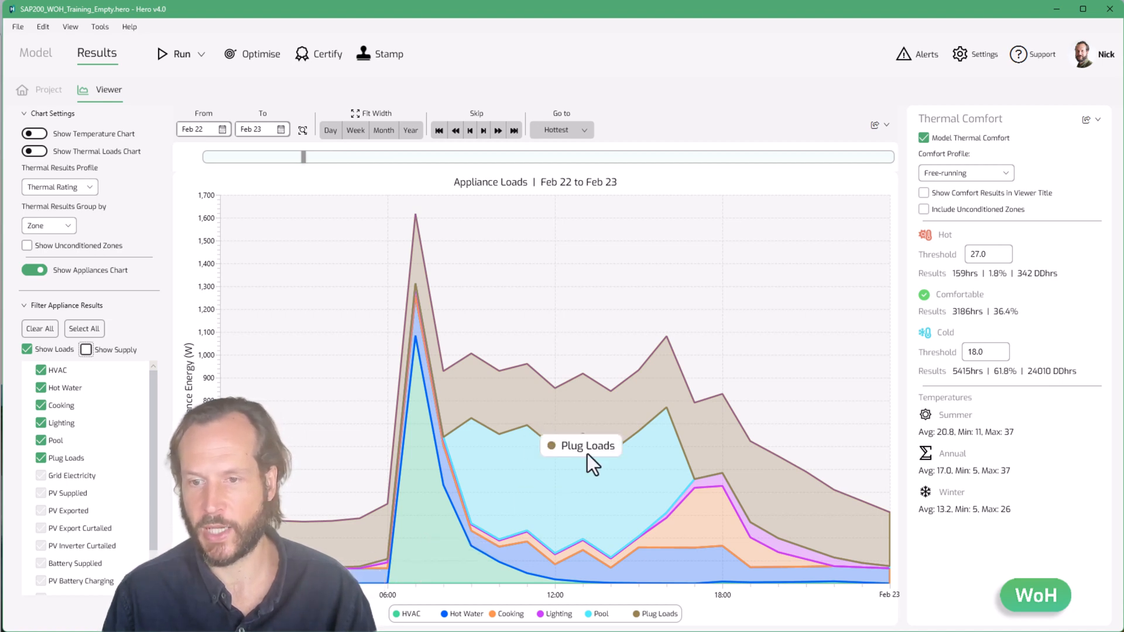
click(96, 351)
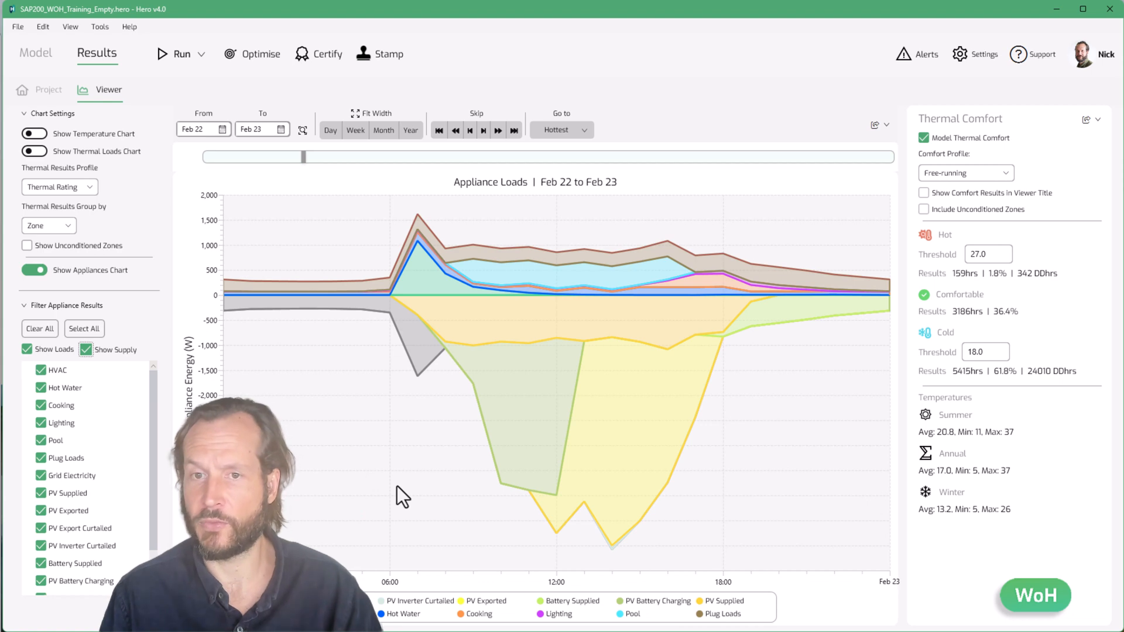
click(46, 353)
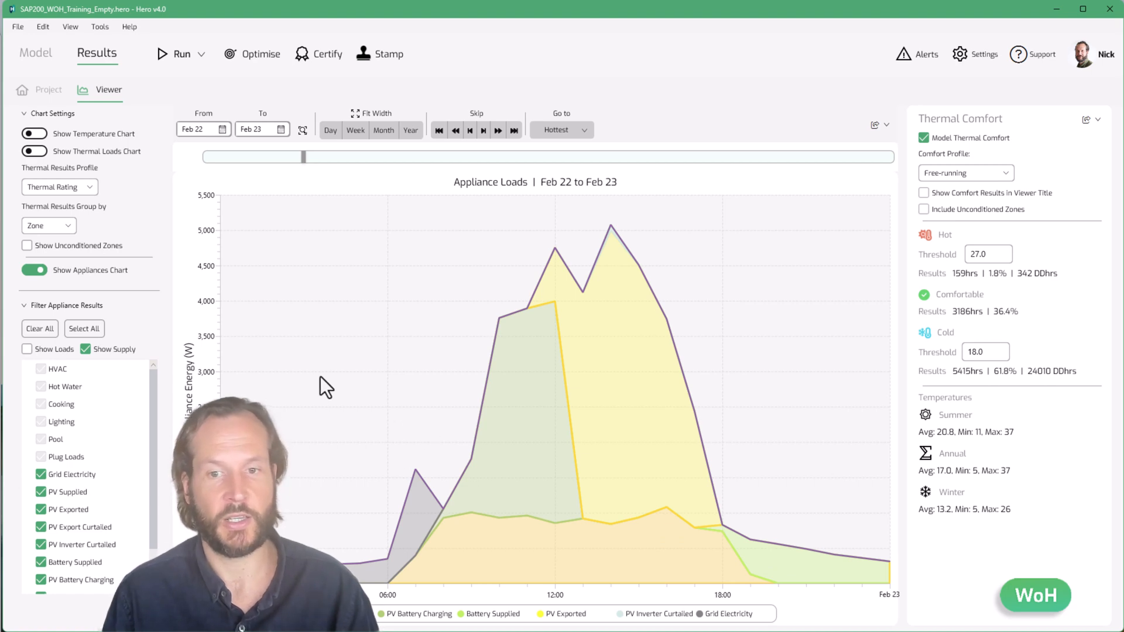
click(47, 348)
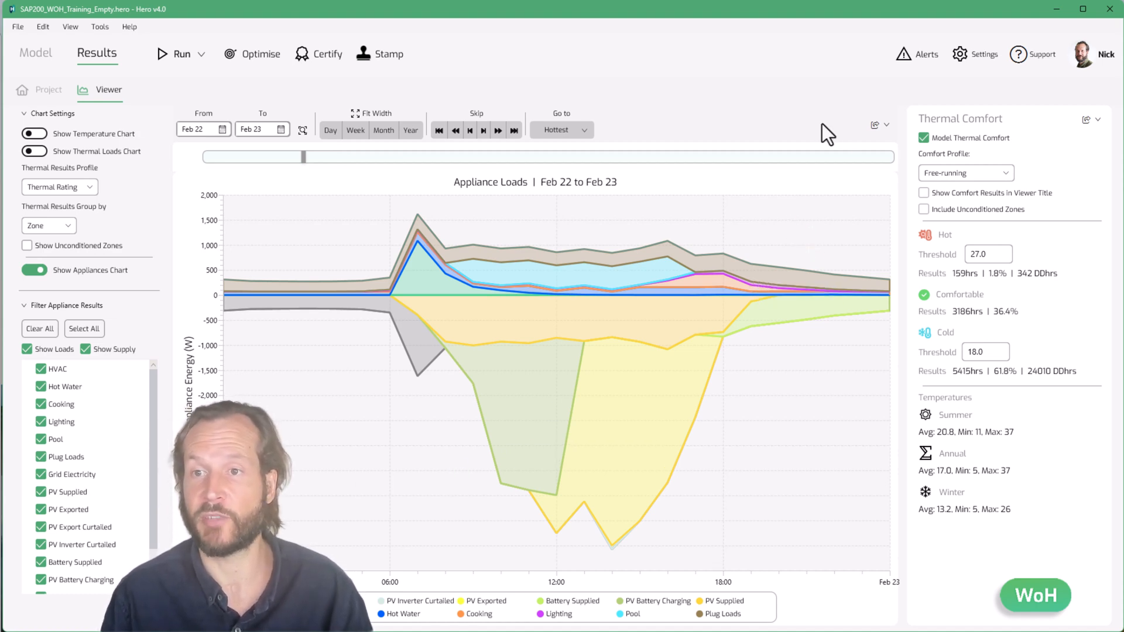
click(879, 127)
Add a second hot water group in the multi-dwelling project
mouse_move(918, 146)
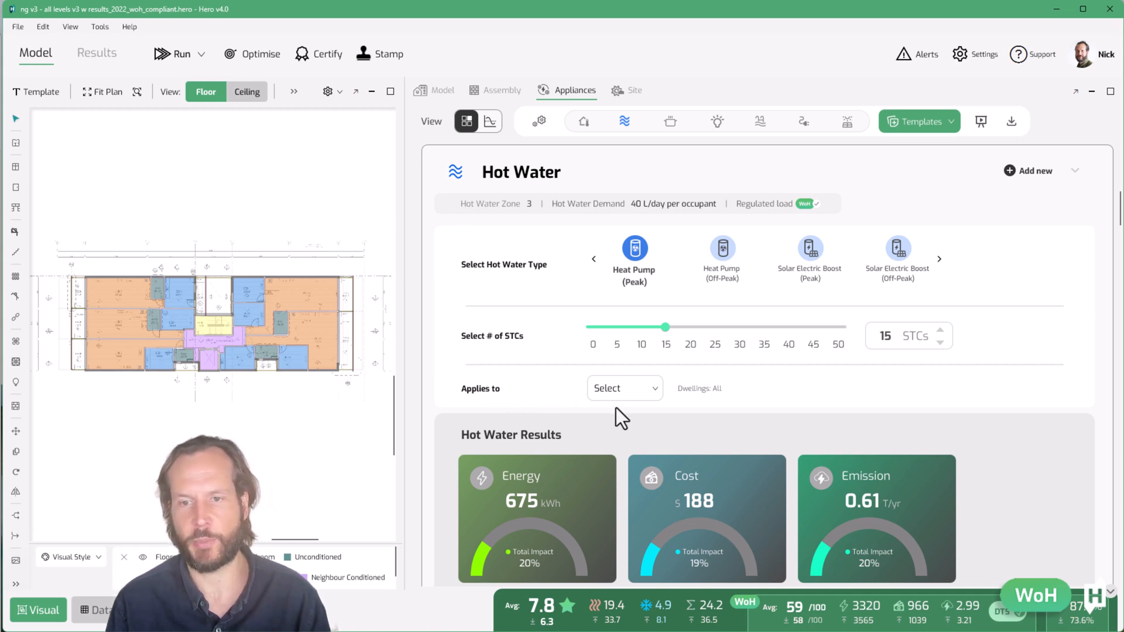
click(658, 388)
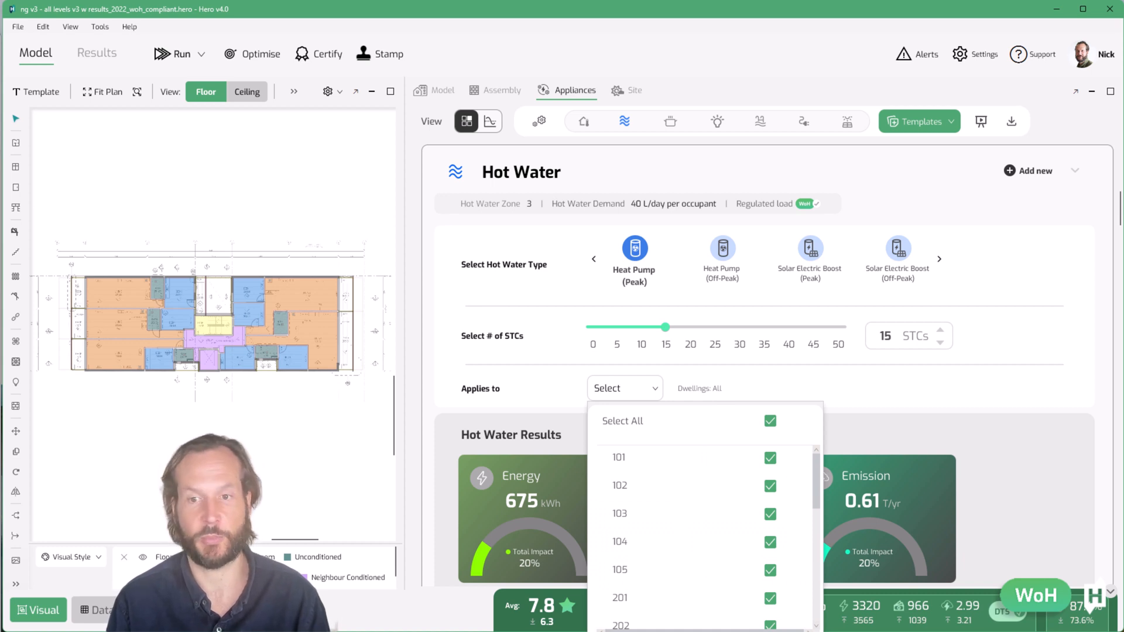
click(1057, 347)
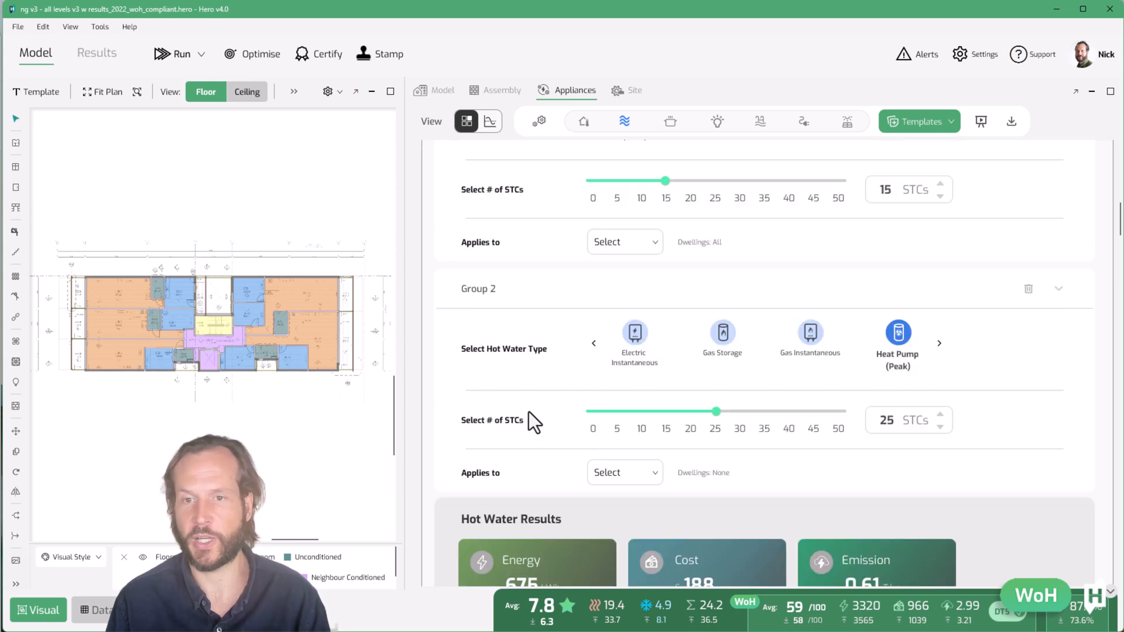
scroll(529, 412, up, 1)
scroll(529, 412, down, 1)
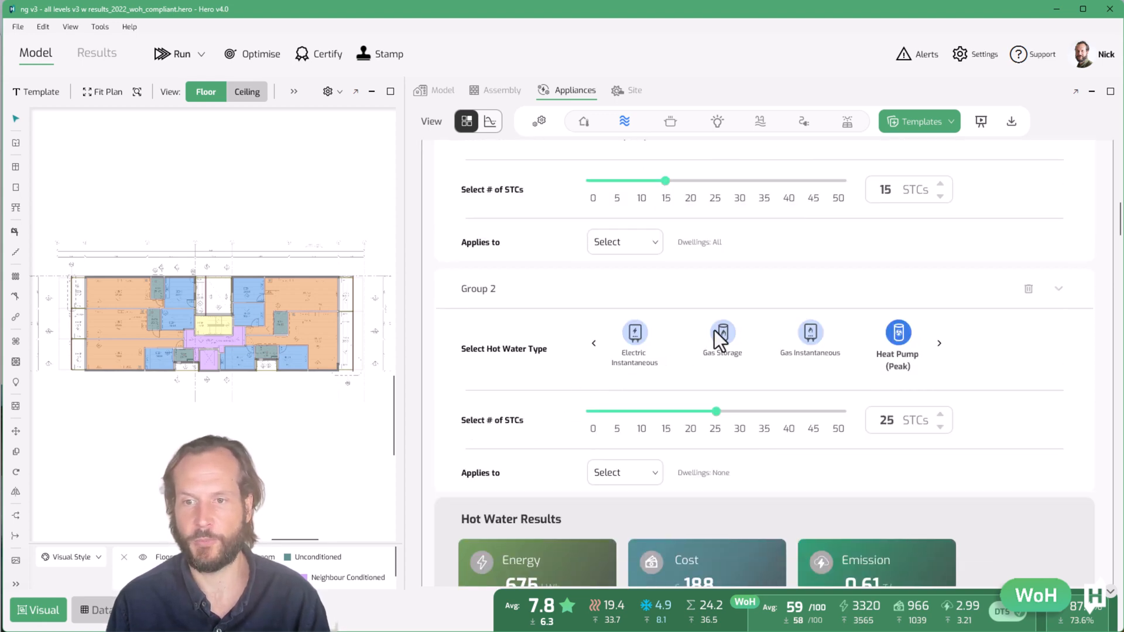
Set Group 2's hot water type to Gas Instantaneous and apply it to dwellings 102, 103 and 104
click(823, 330)
click(646, 472)
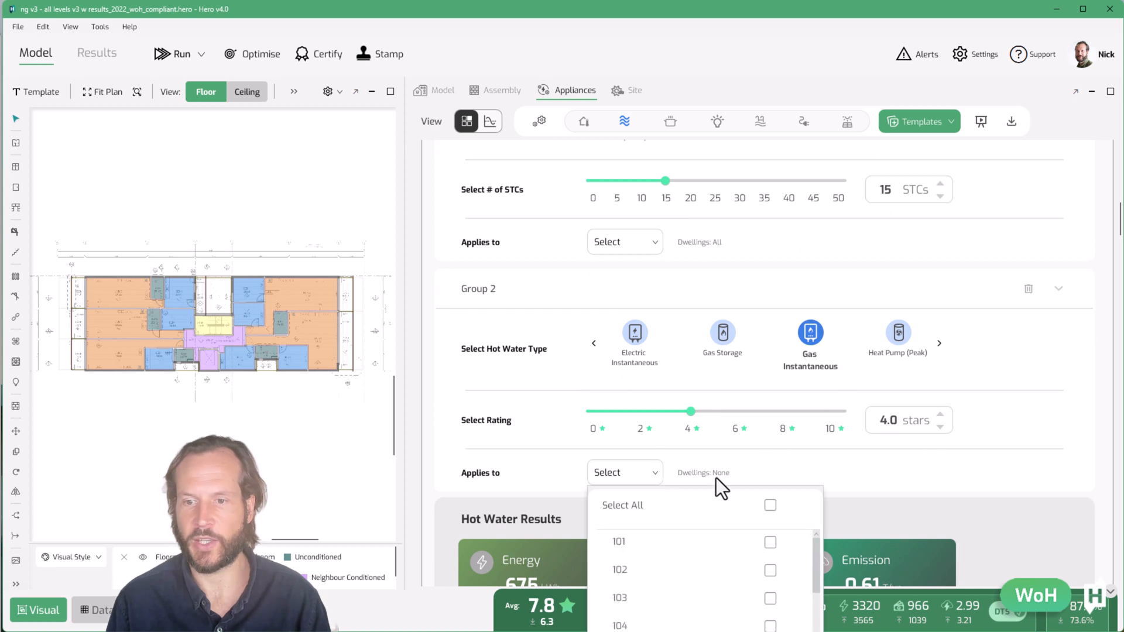
click(770, 571)
click(770, 599)
click(770, 626)
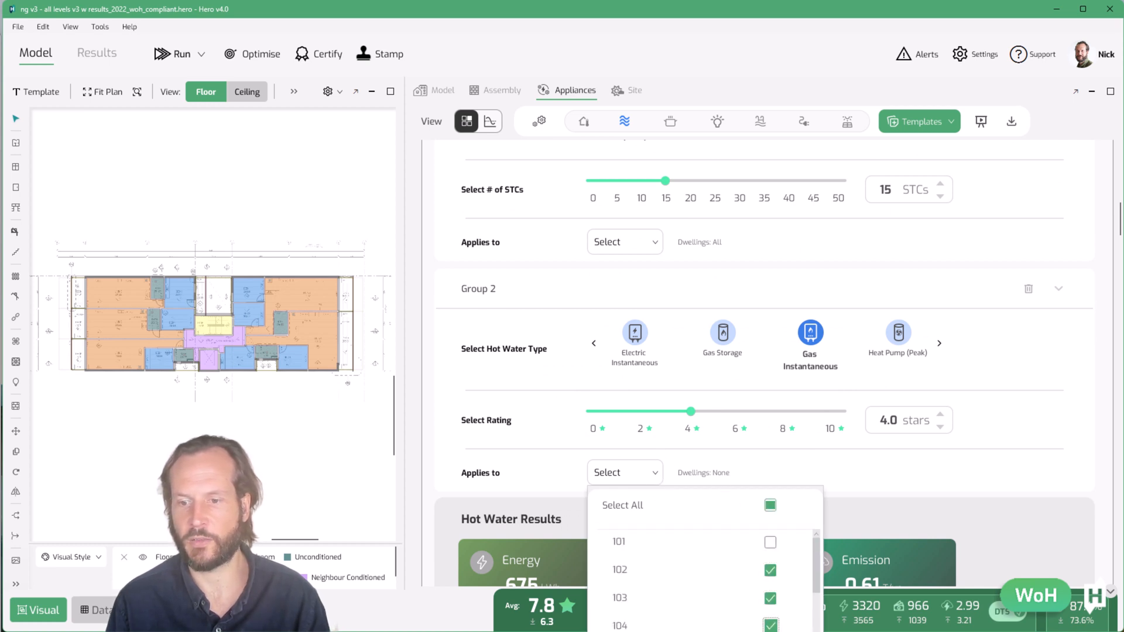
click(408, 433)
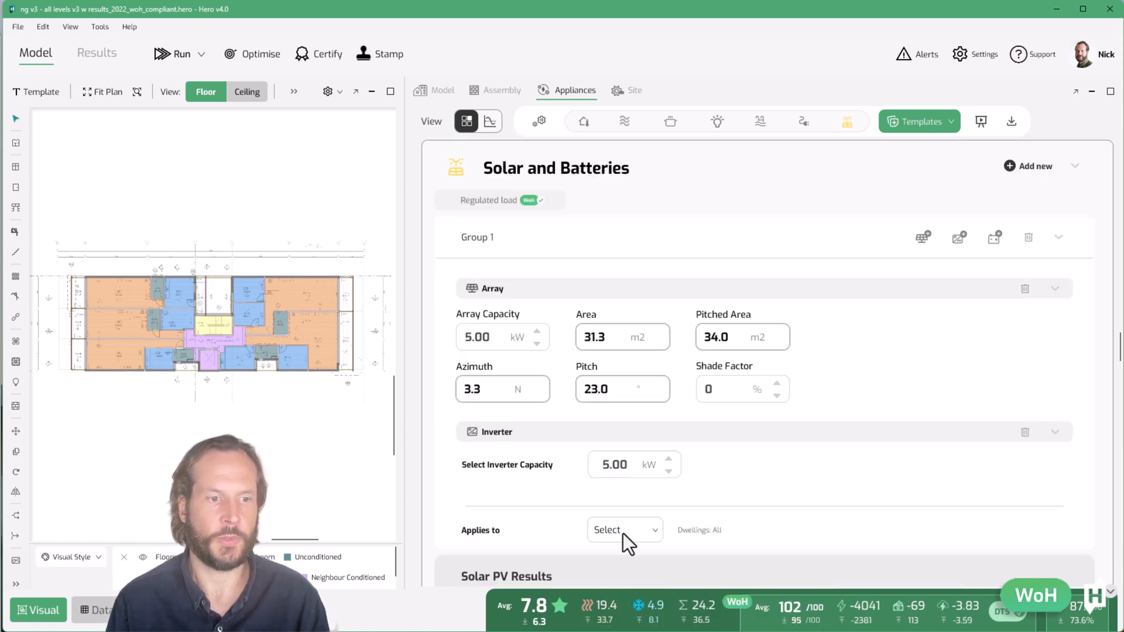
Apply the solar array and inverter group to dwellings 401 to 405
click(623, 533)
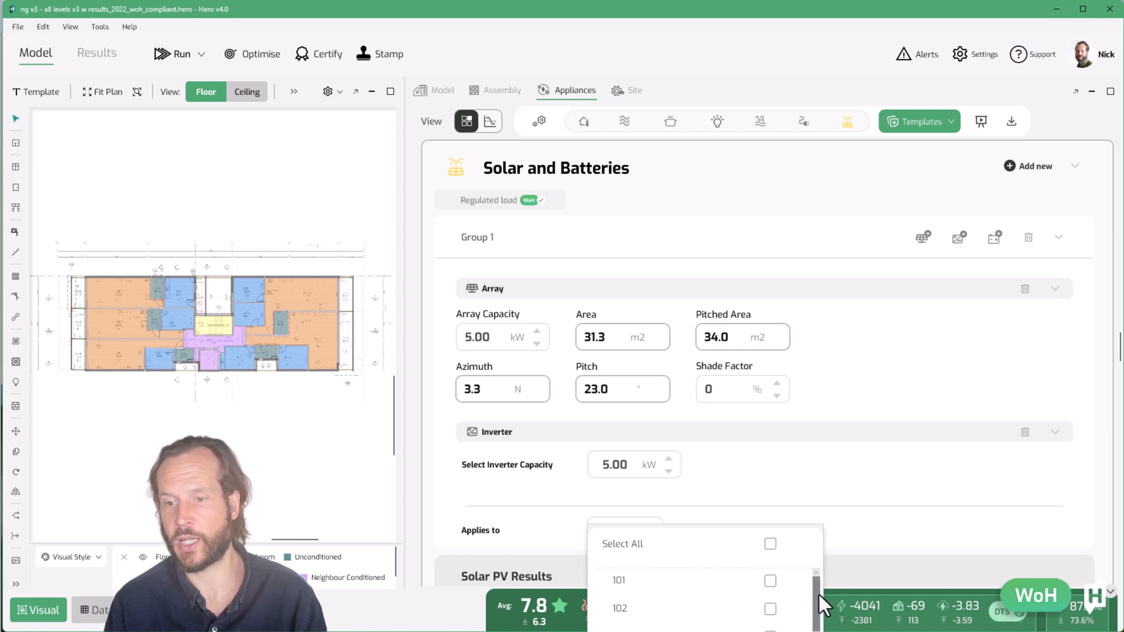
scroll(819, 595, down, 5)
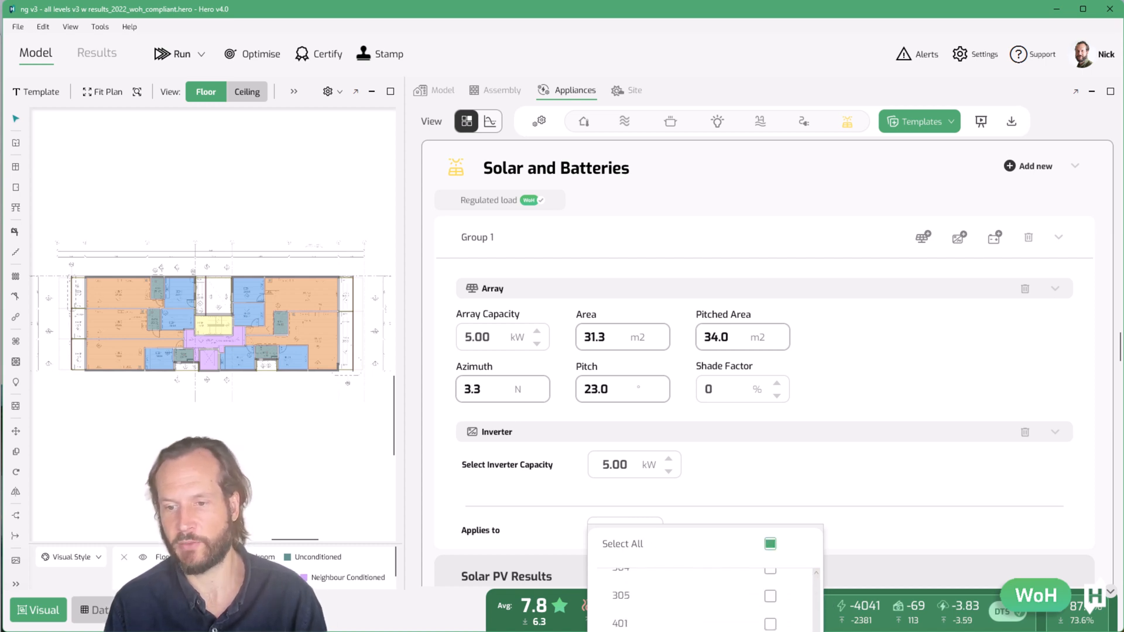
click(771, 624)
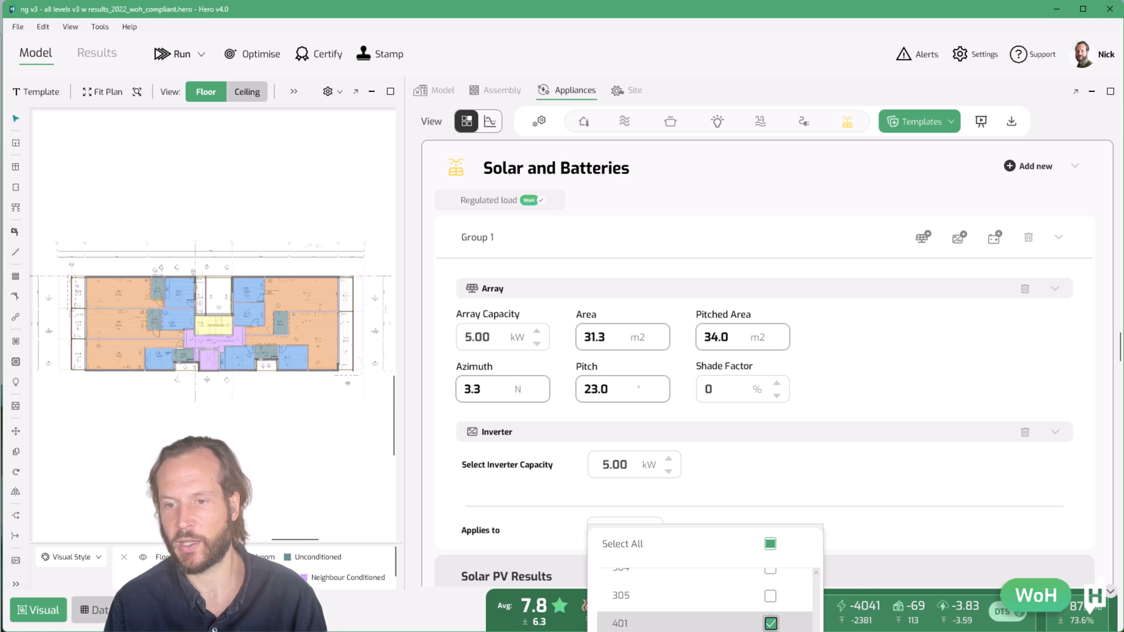
click(680, 525)
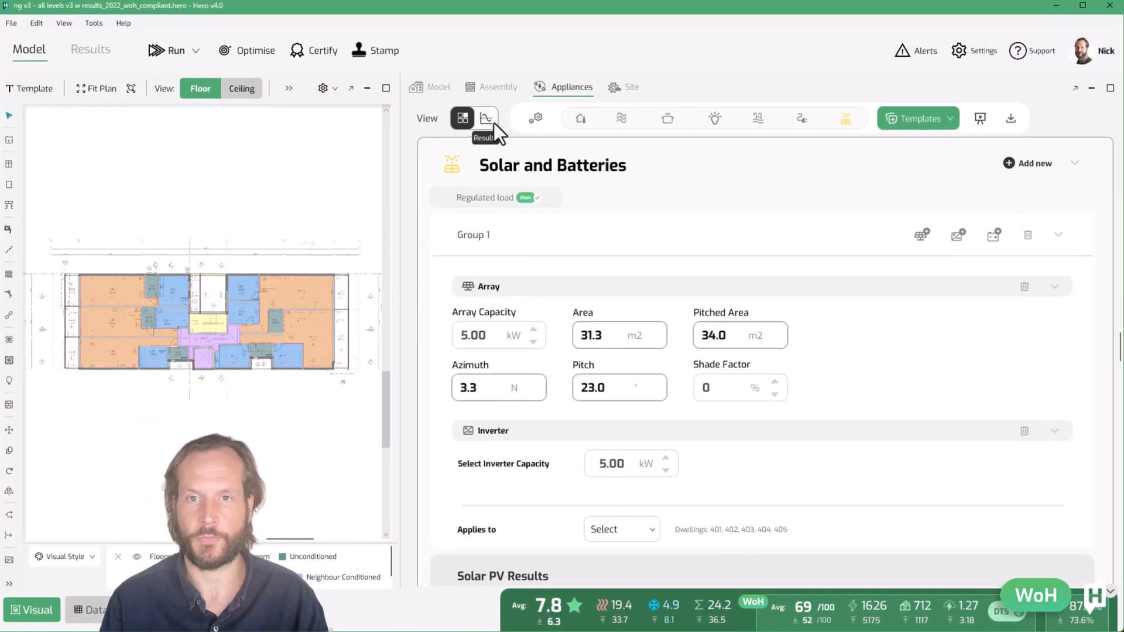
Review the dwelling results table and chart energy, running cost and emissions per dwelling
click(490, 122)
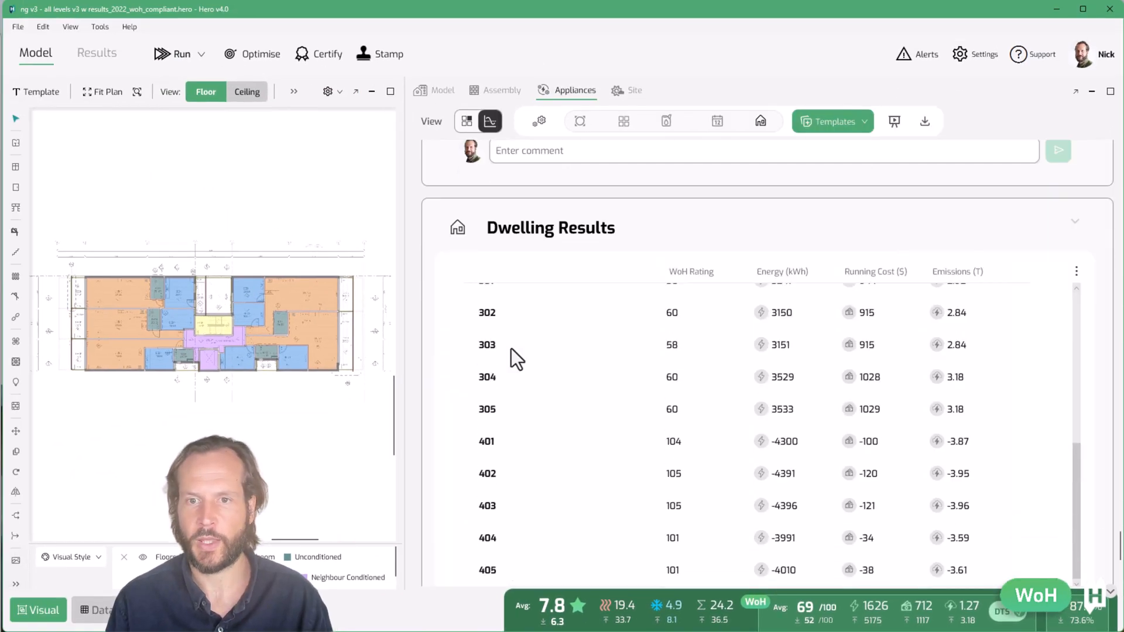
scroll(504, 312, up, 3)
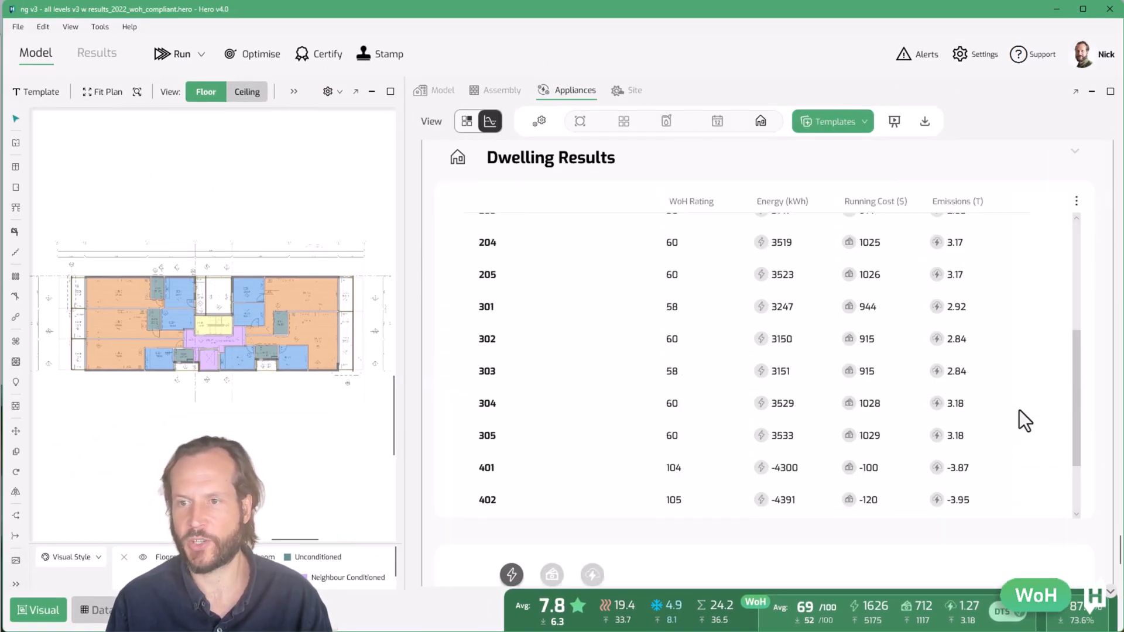
drag(1071, 385, 1085, 262)
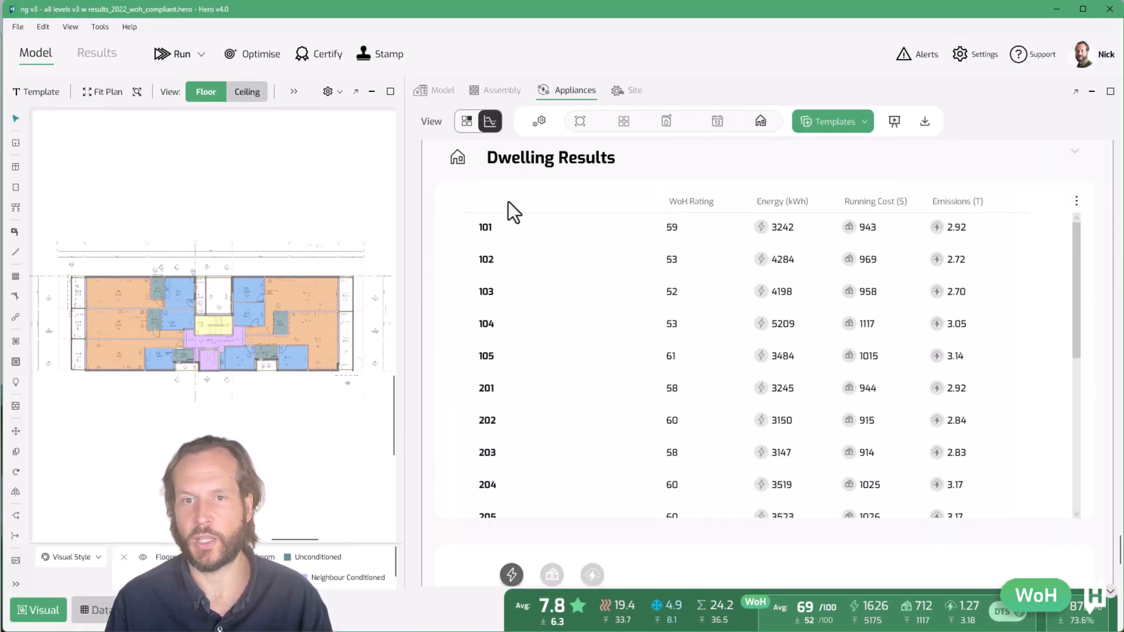
scroll(575, 387, down, 10)
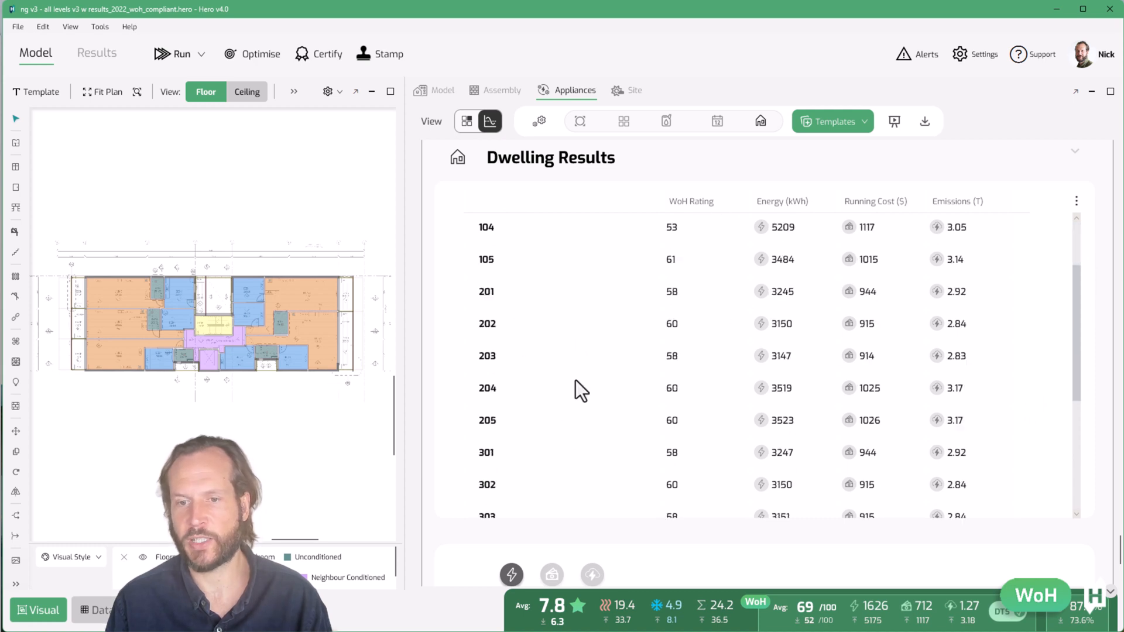
scroll(484, 288, down, 5)
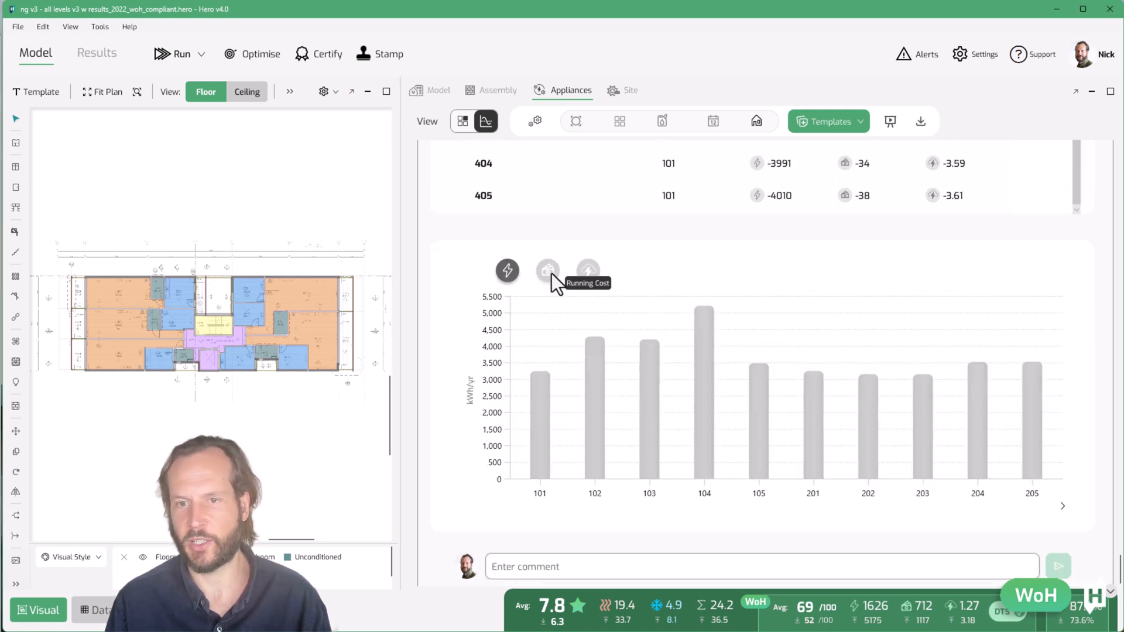
click(550, 273)
click(590, 270)
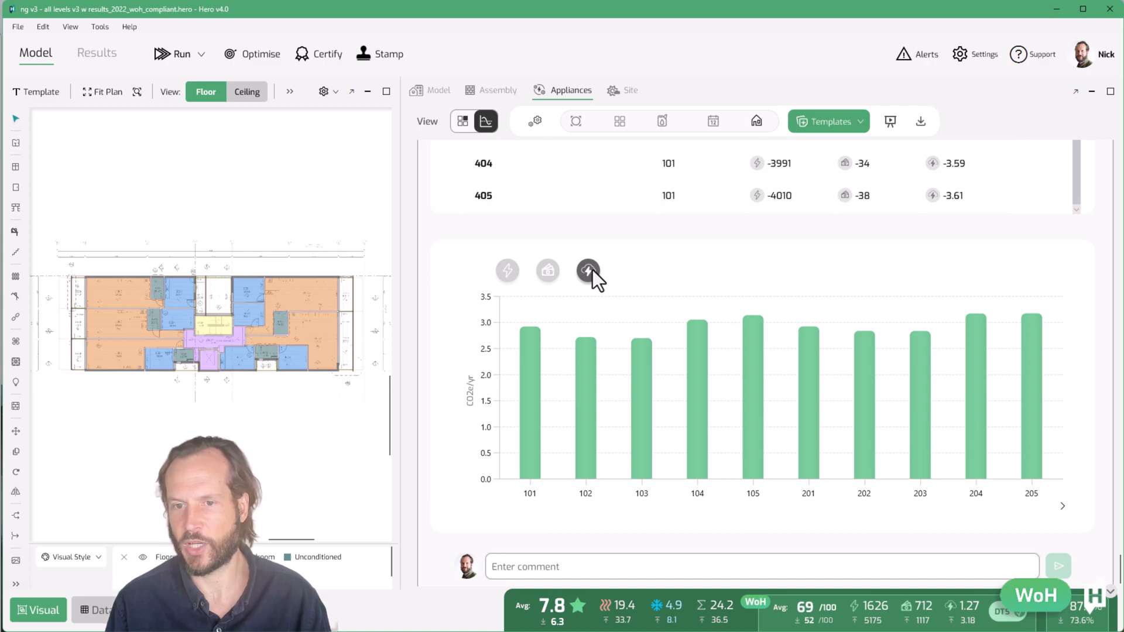
click(1063, 506)
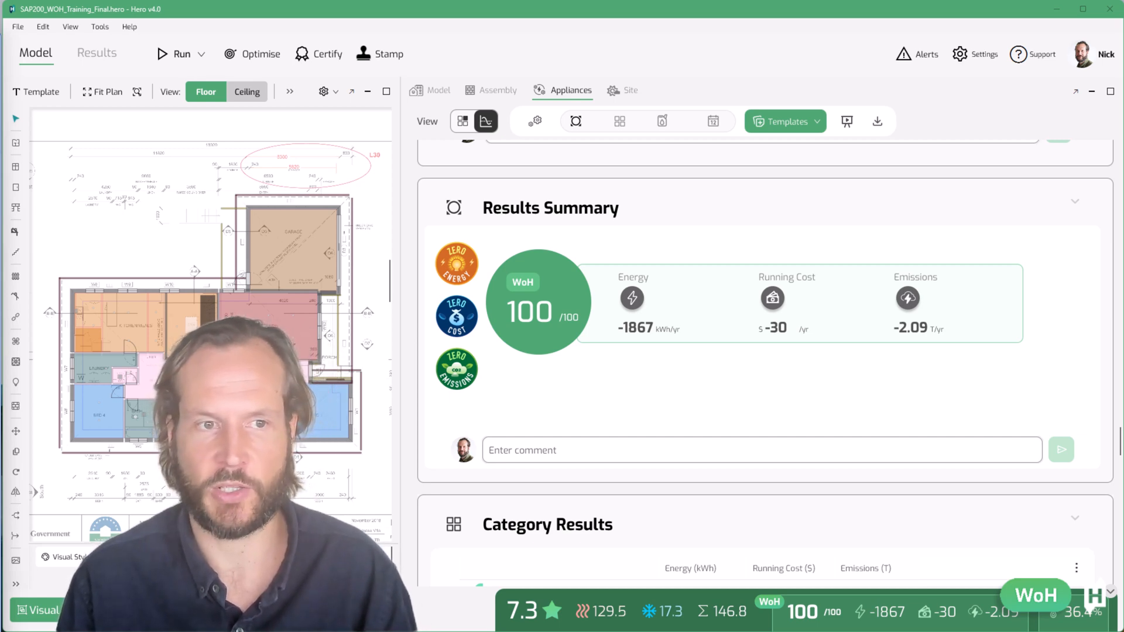
Switch to the setup view and toggle the Generate WoH certificate option
click(543, 124)
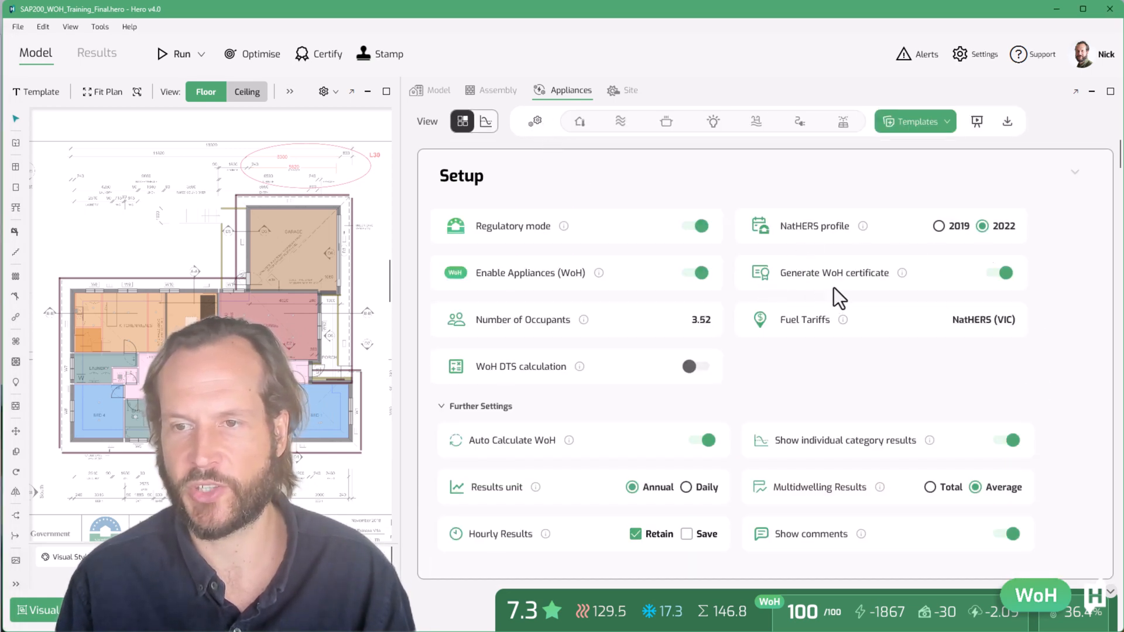
click(996, 276)
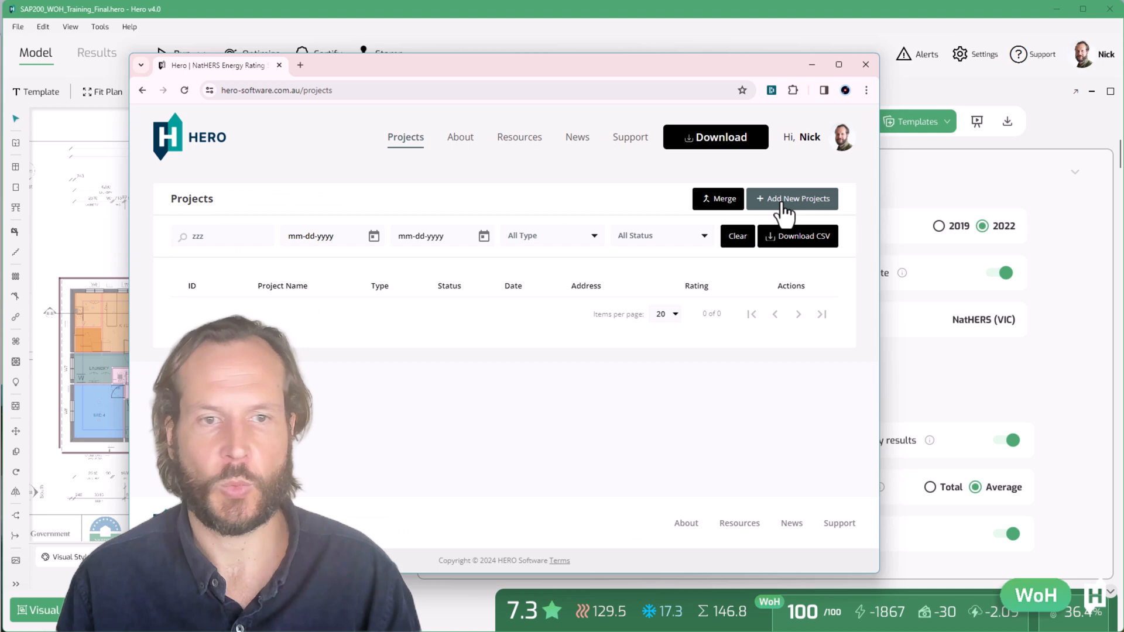
Open the Hero online projects page in the browser
click(783, 201)
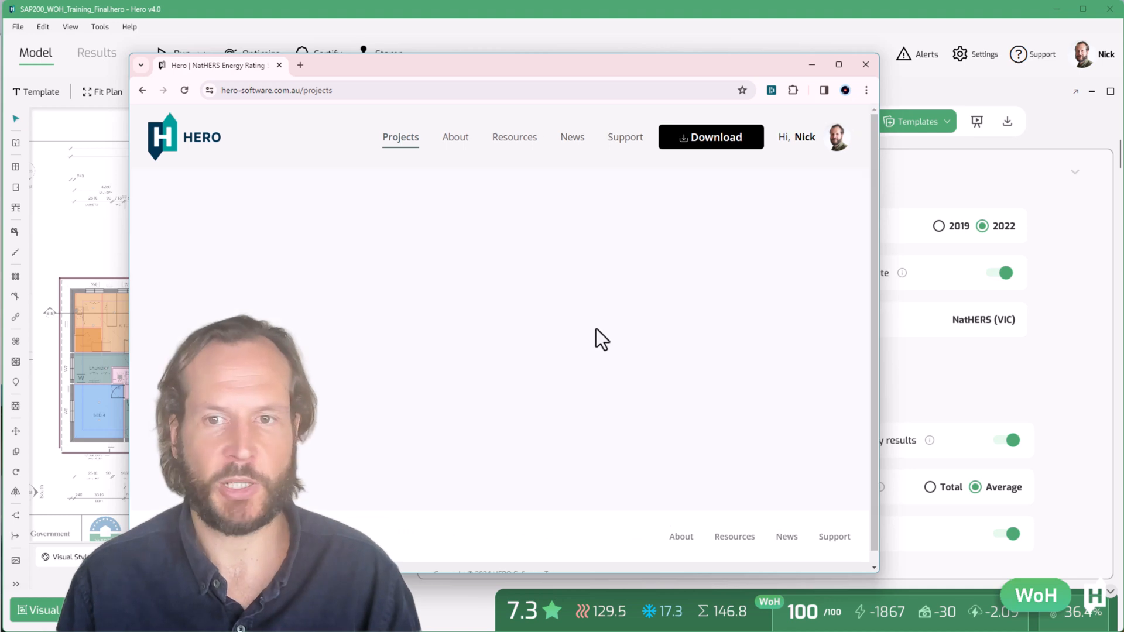
click(503, 408)
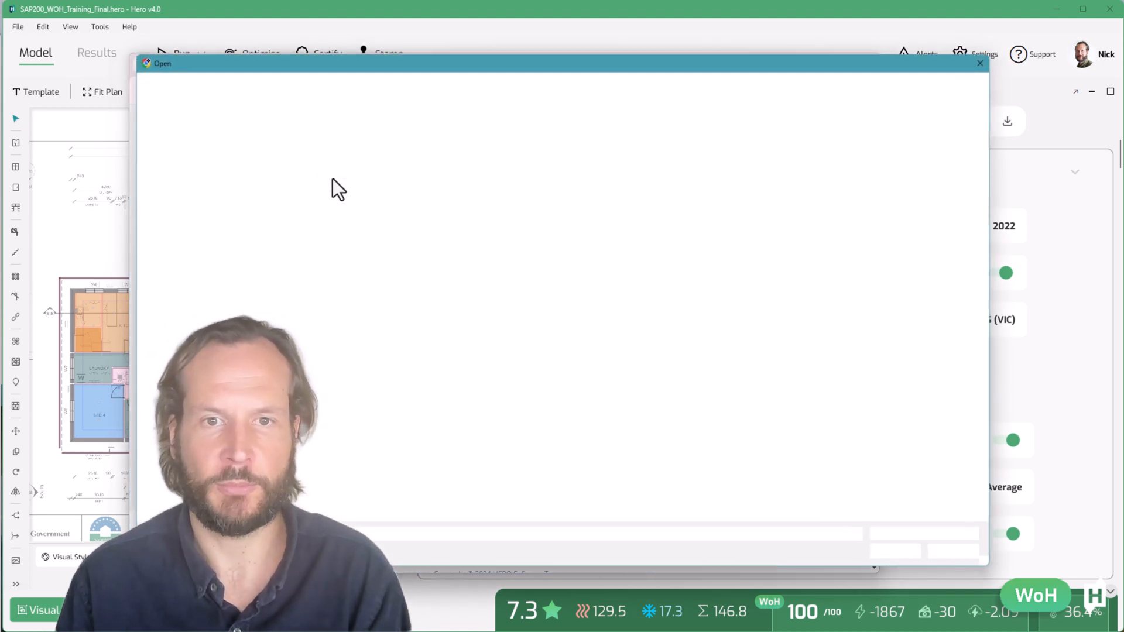
double_click(382, 239)
click(439, 528)
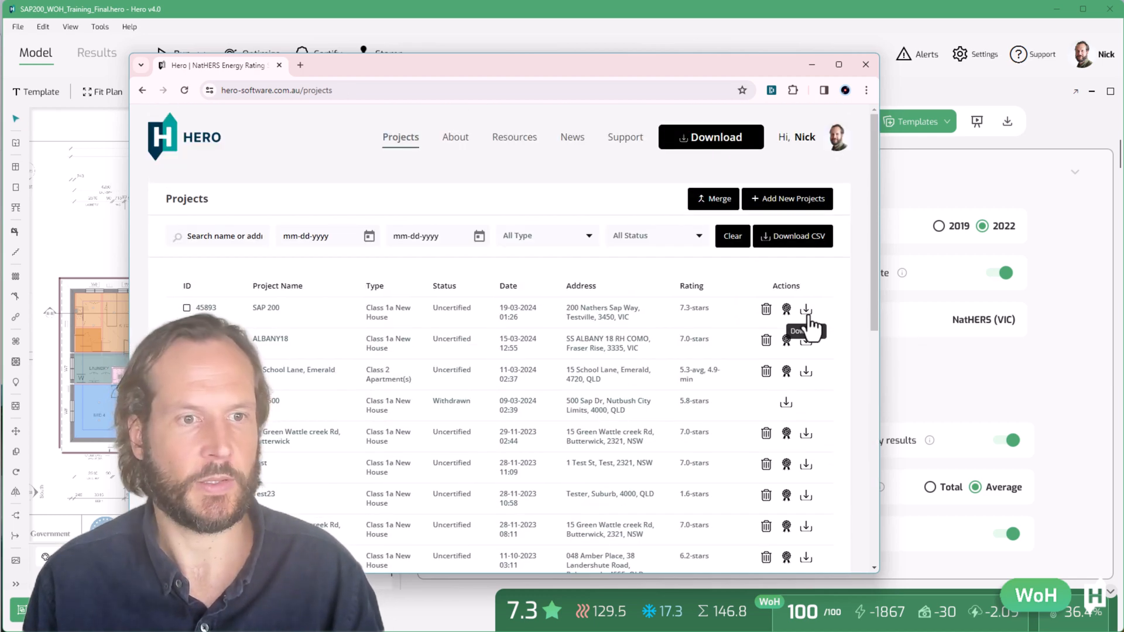
Download the SAP 200 project's certificate PDF into the 240318 Hero v4 Technical Webinar folder
click(808, 316)
click(782, 355)
click(765, 381)
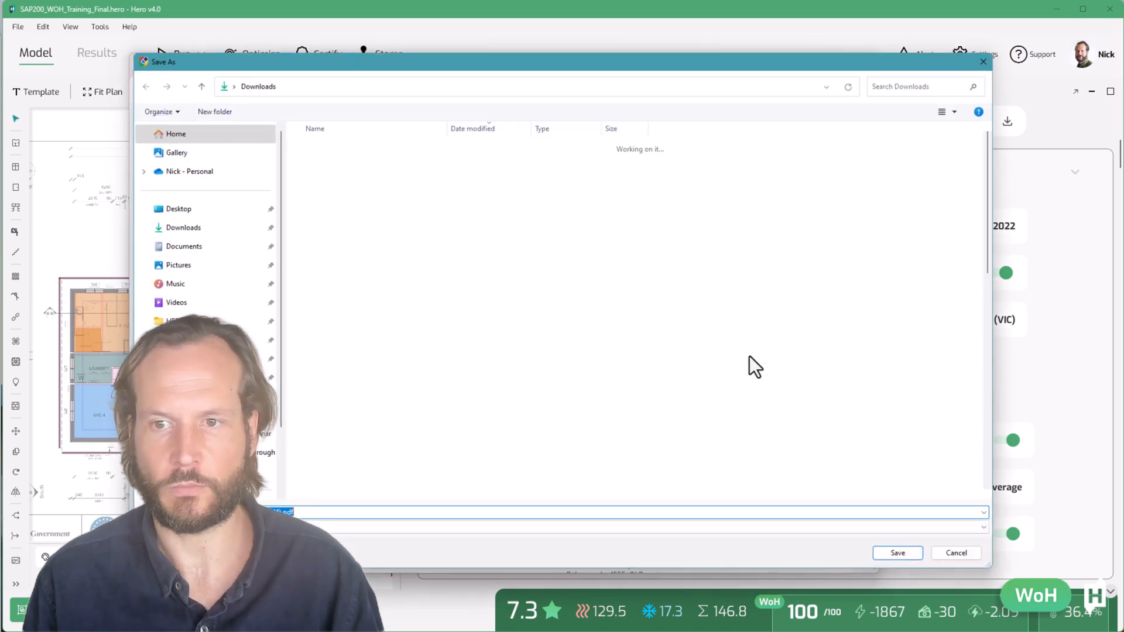
double_click(323, 185)
click(340, 169)
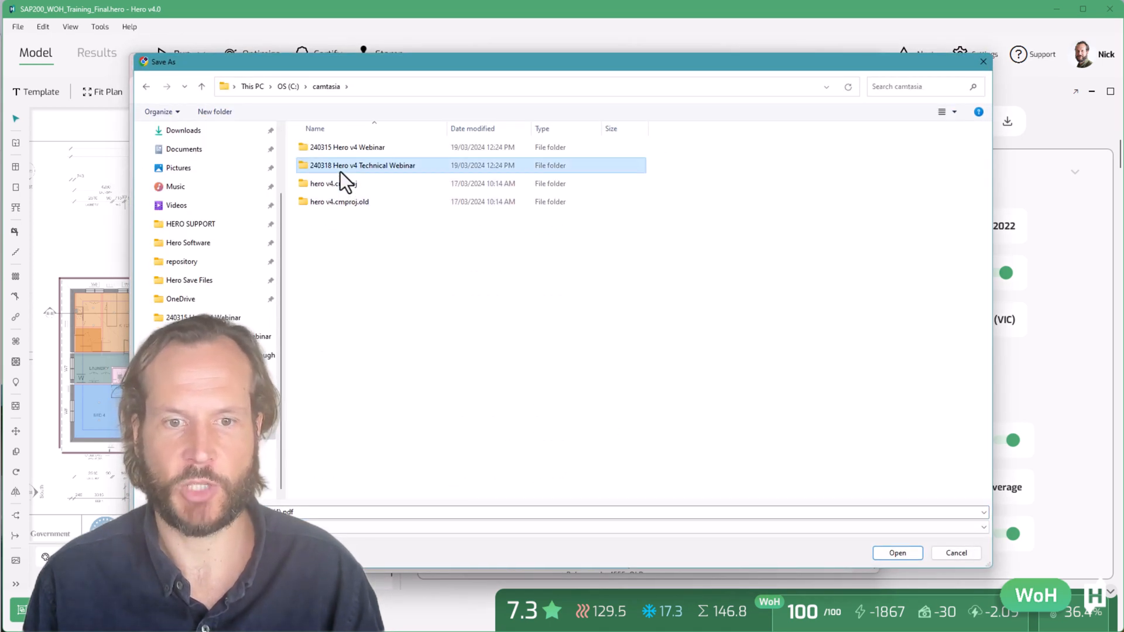
double_click(340, 171)
key(Return)
Open the downloaded draft certificate PDF and review its first page
click(723, 120)
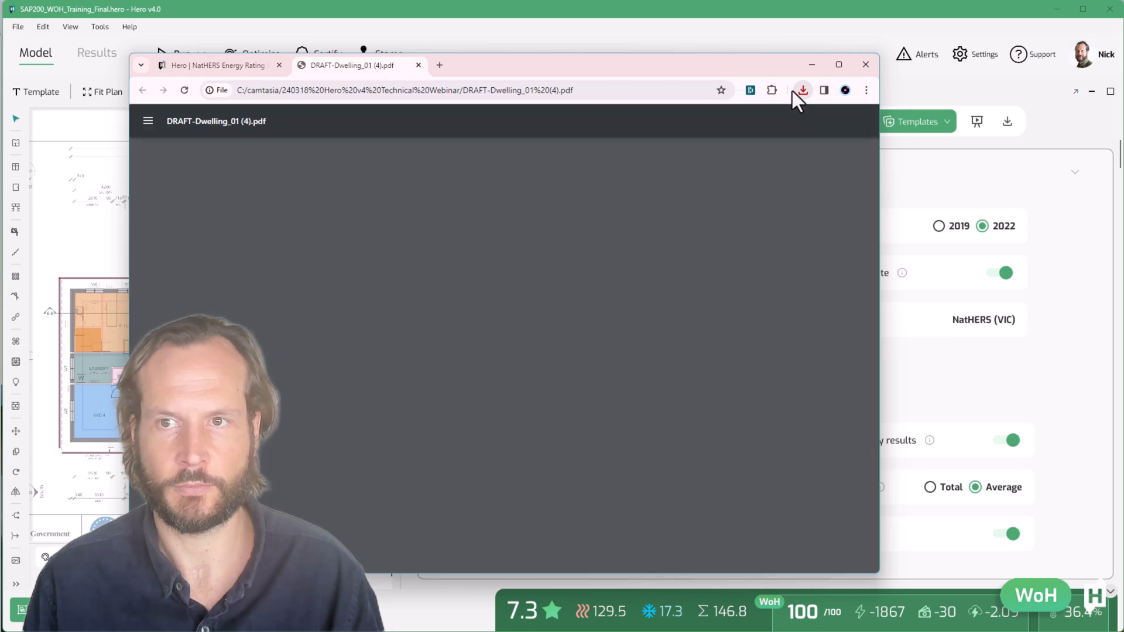
drag(781, 56, 781, 10)
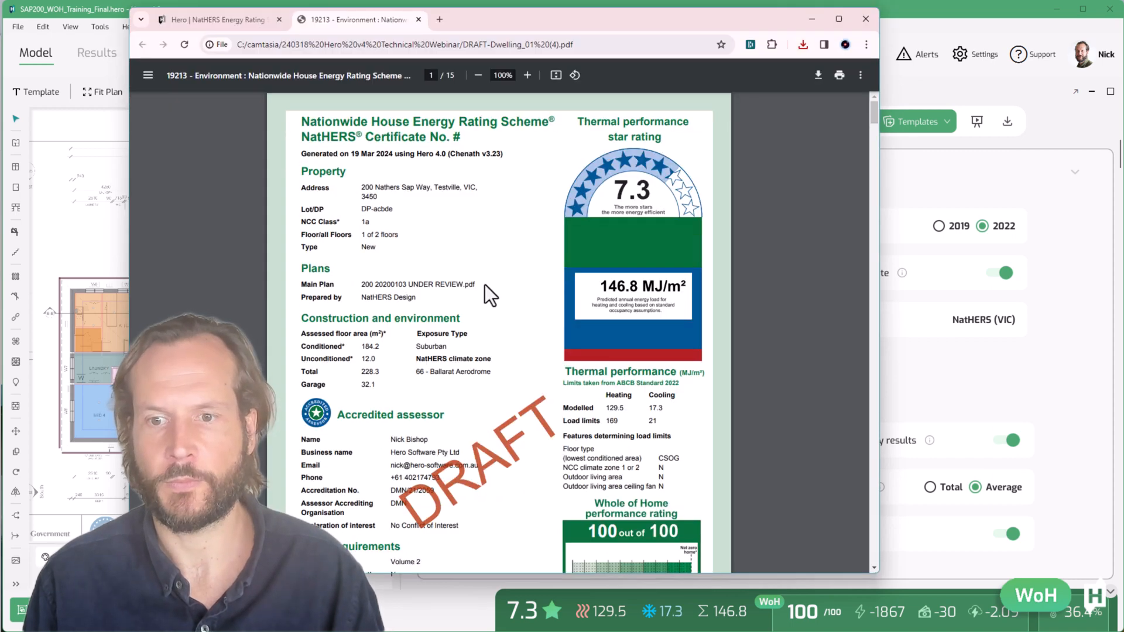
scroll(486, 283, down, 1)
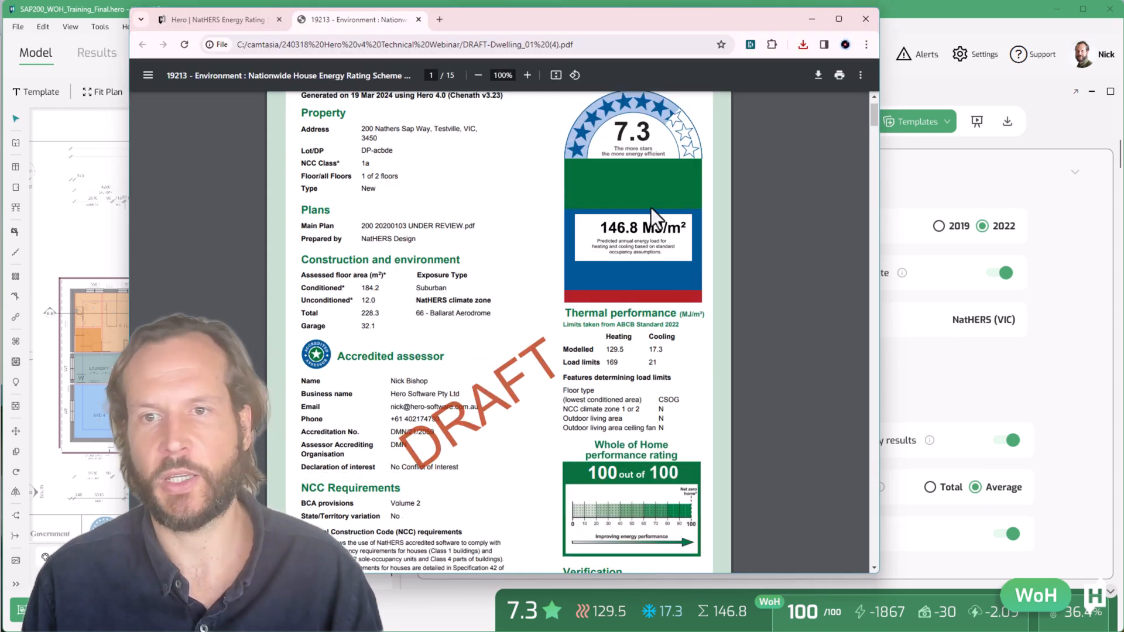
Scroll through the draft certificate's pages to review the ratings, appliance impact charts and appliance, renewable energy and battery schedules
scroll(663, 527, down, 2)
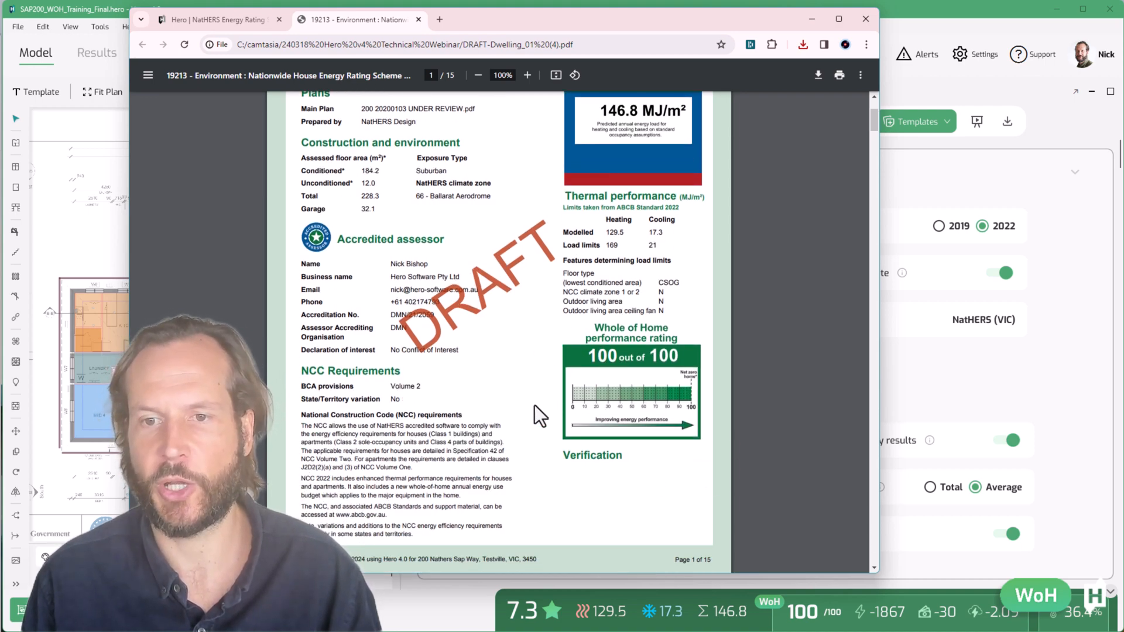
scroll(528, 420, down, 8)
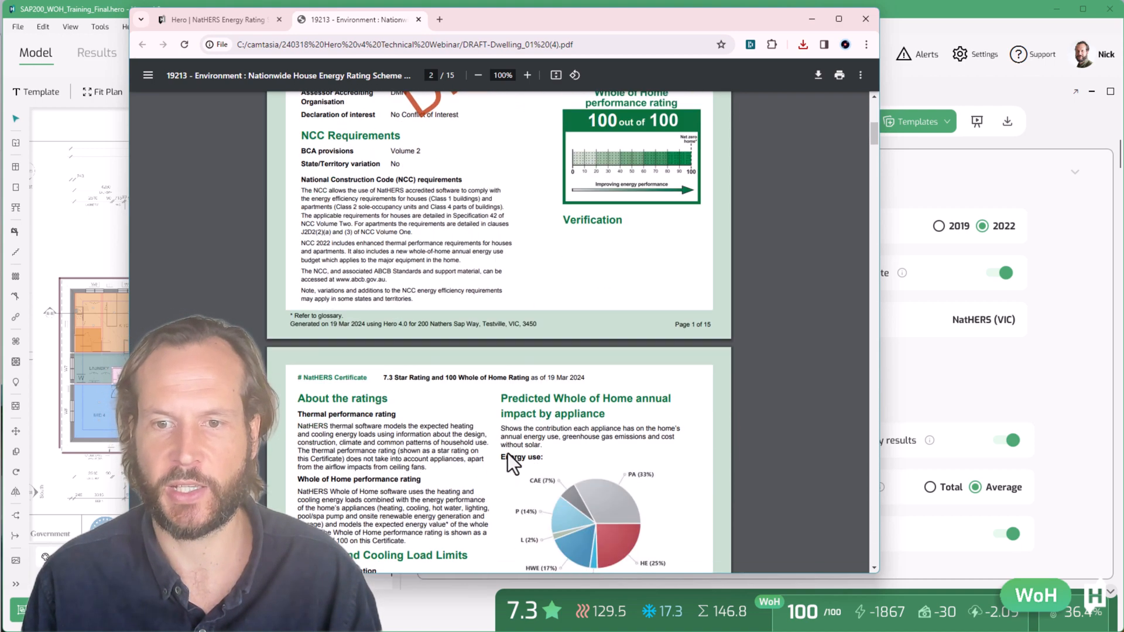
scroll(622, 258, down, 1)
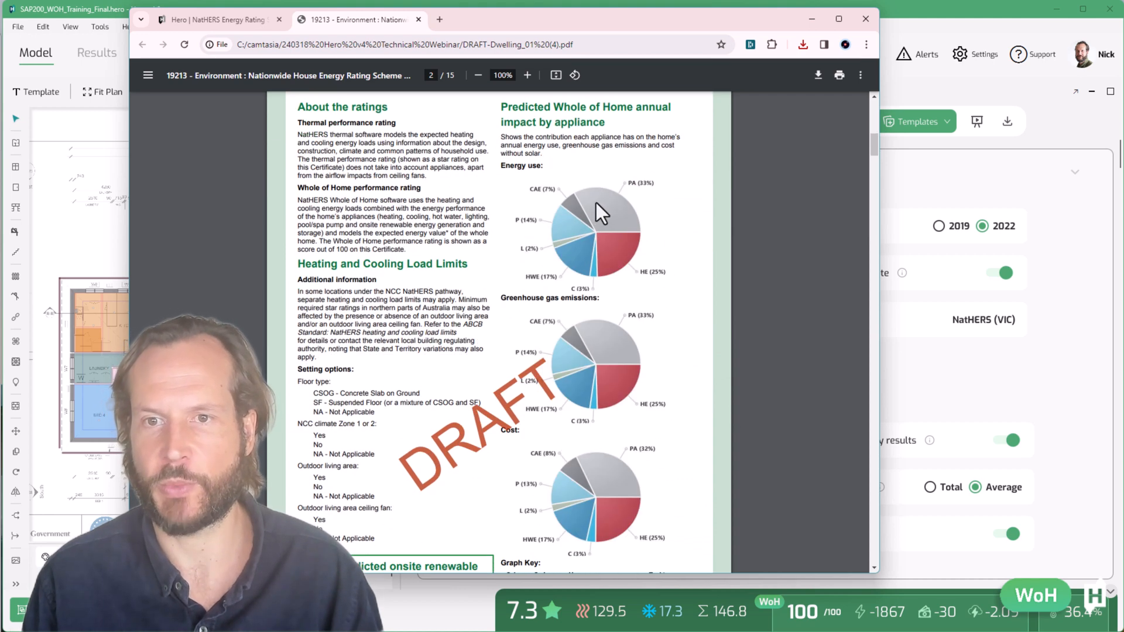
scroll(436, 349, down, 3)
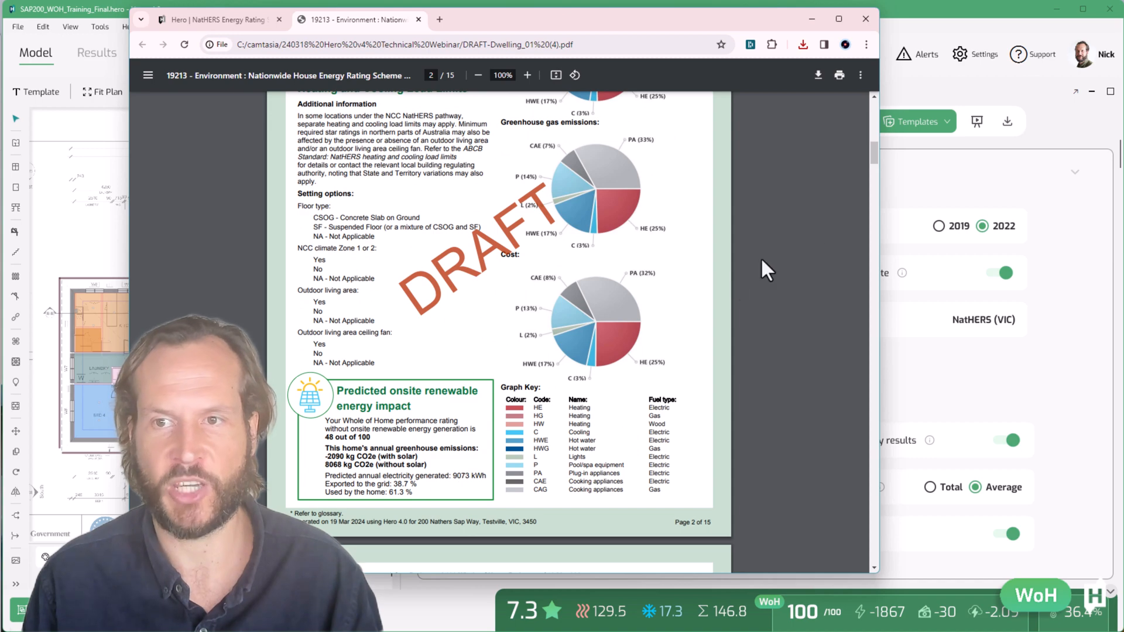
scroll(763, 269, down, 20)
scroll(855, 358, down, 20)
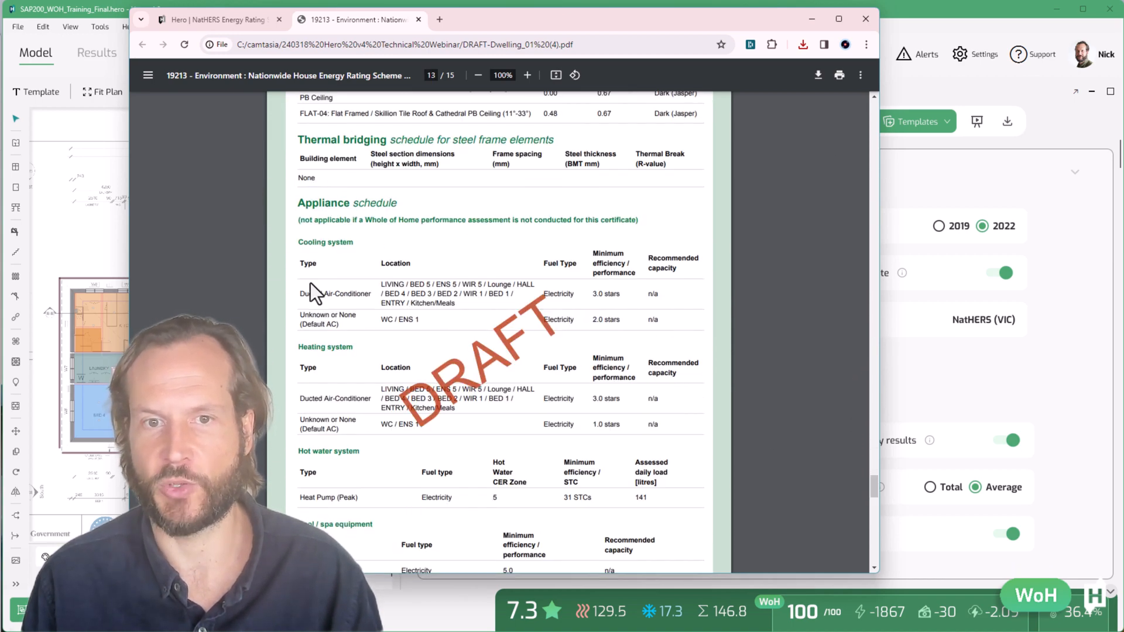
scroll(310, 283, down, 1)
scroll(305, 317, down, 1)
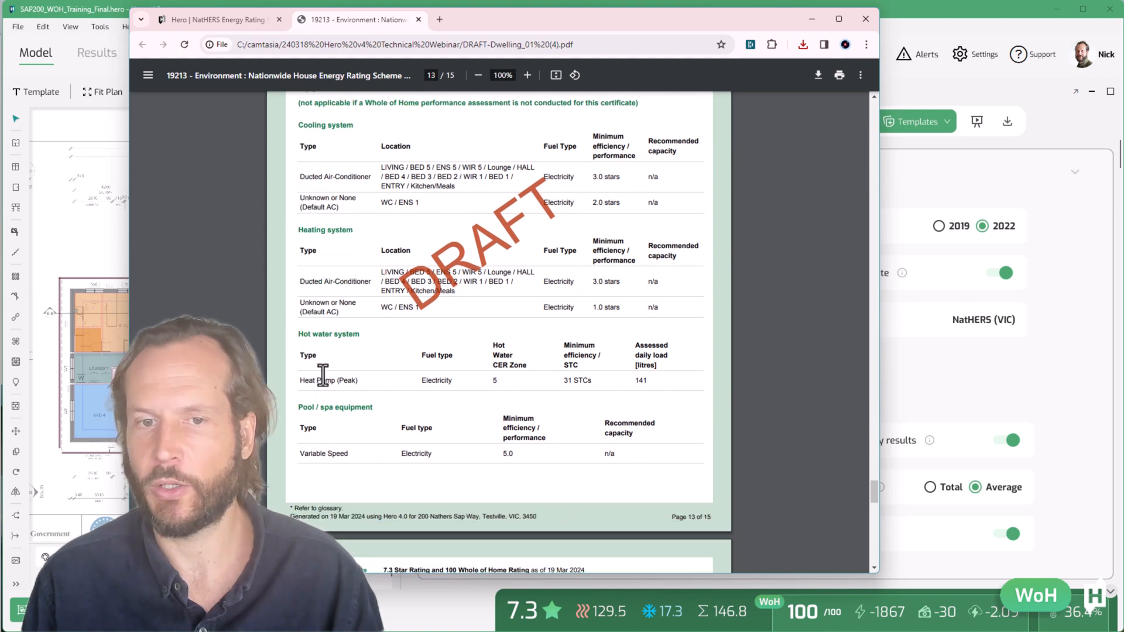
scroll(333, 410, down, 1)
scroll(333, 415, down, 3)
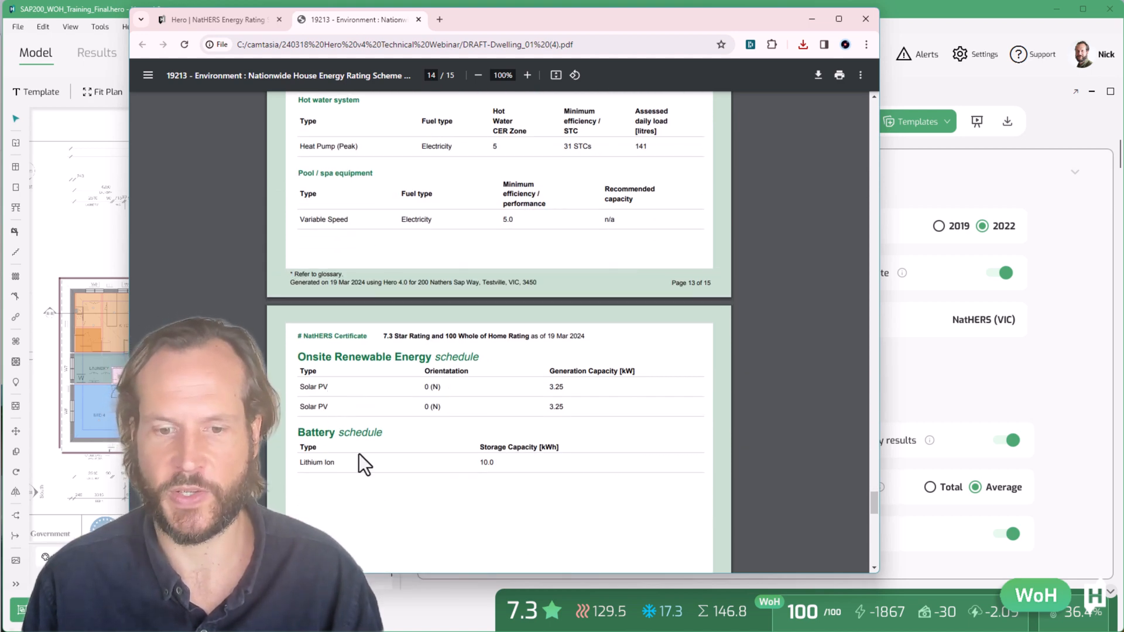
Return to the Hero projects page and upload the multi-unit project file ng v3 - all levels v3 w results_2022_woh_compliant.hero
click(217, 20)
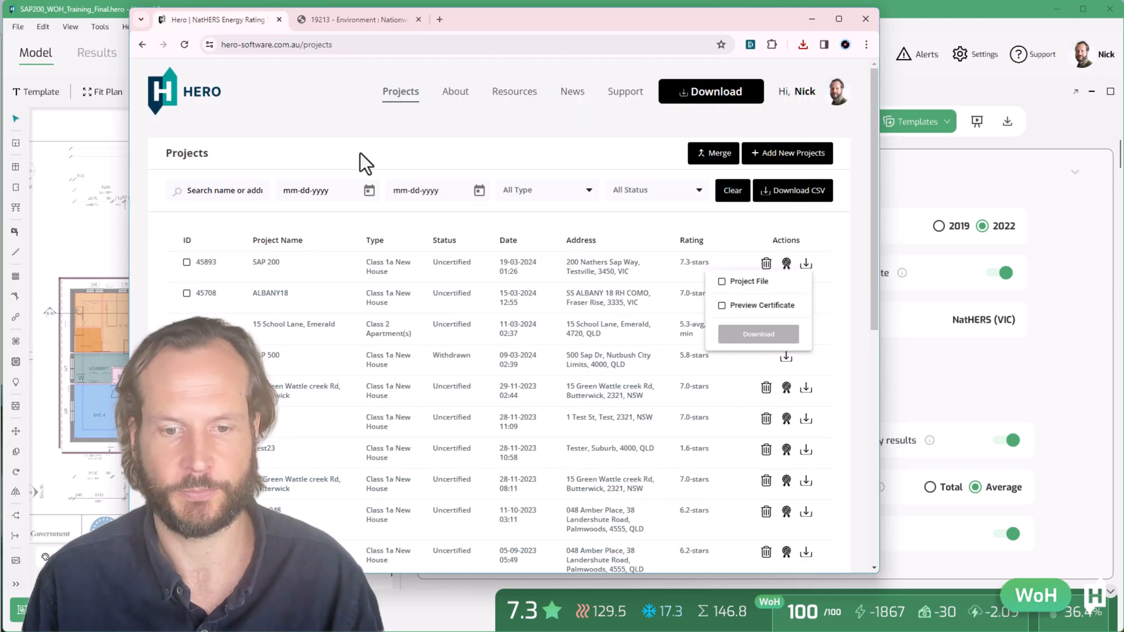
key(alt+Left)
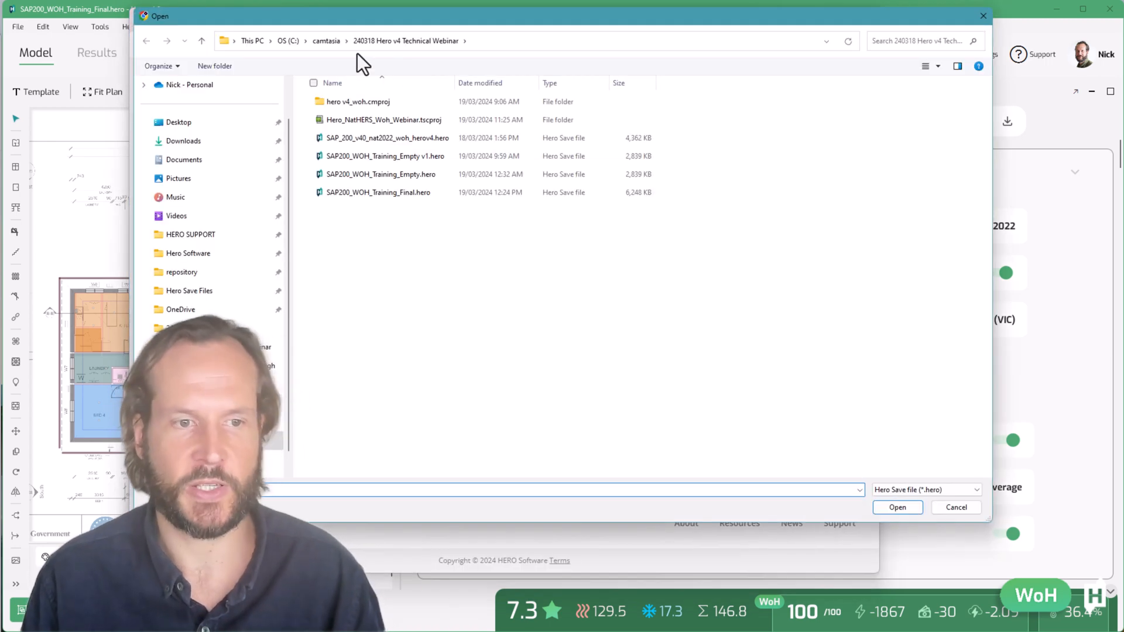
double_click(335, 124)
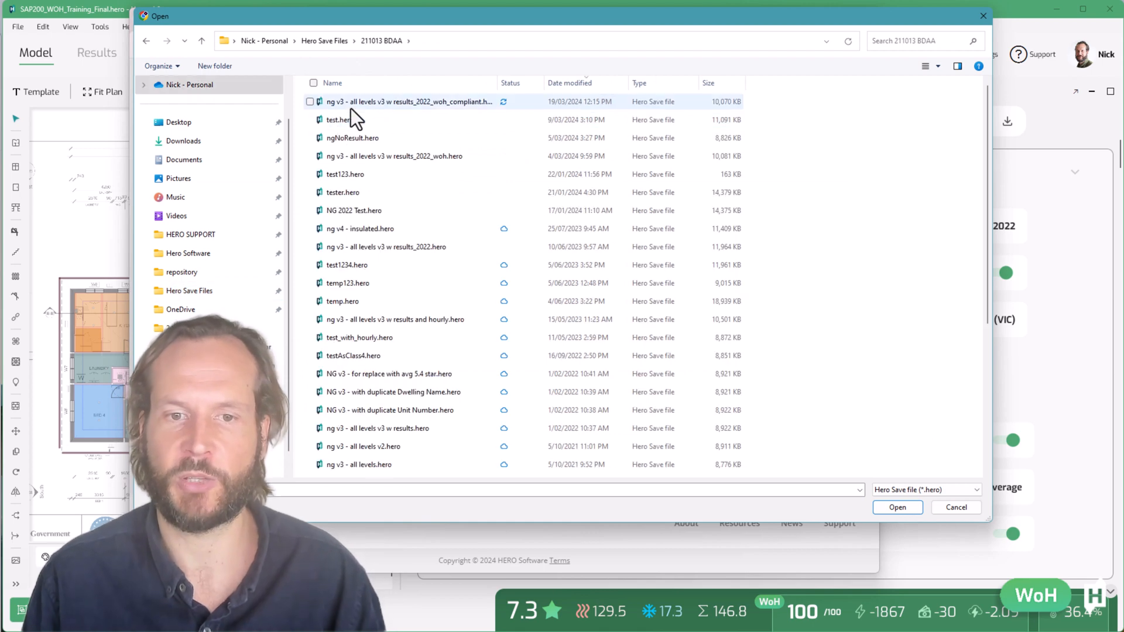
double_click(350, 108)
click(448, 481)
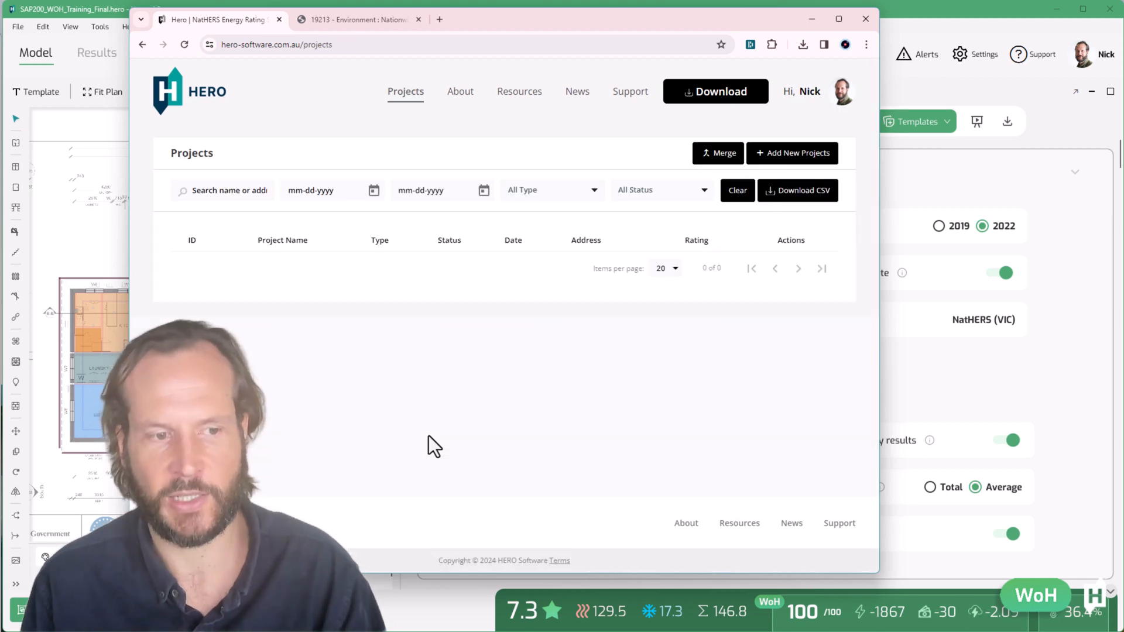
Download the NG Test project's preview certificate and review its summary of all dwellings' ratings
click(807, 265)
click(723, 305)
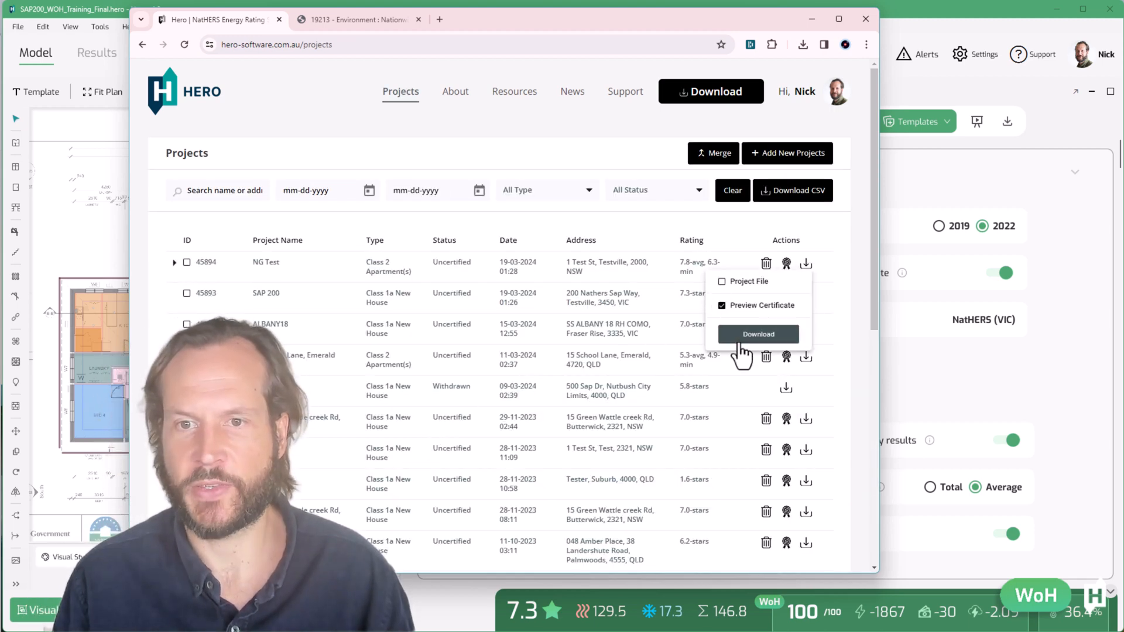
click(741, 332)
scroll(246, 287, down, 3)
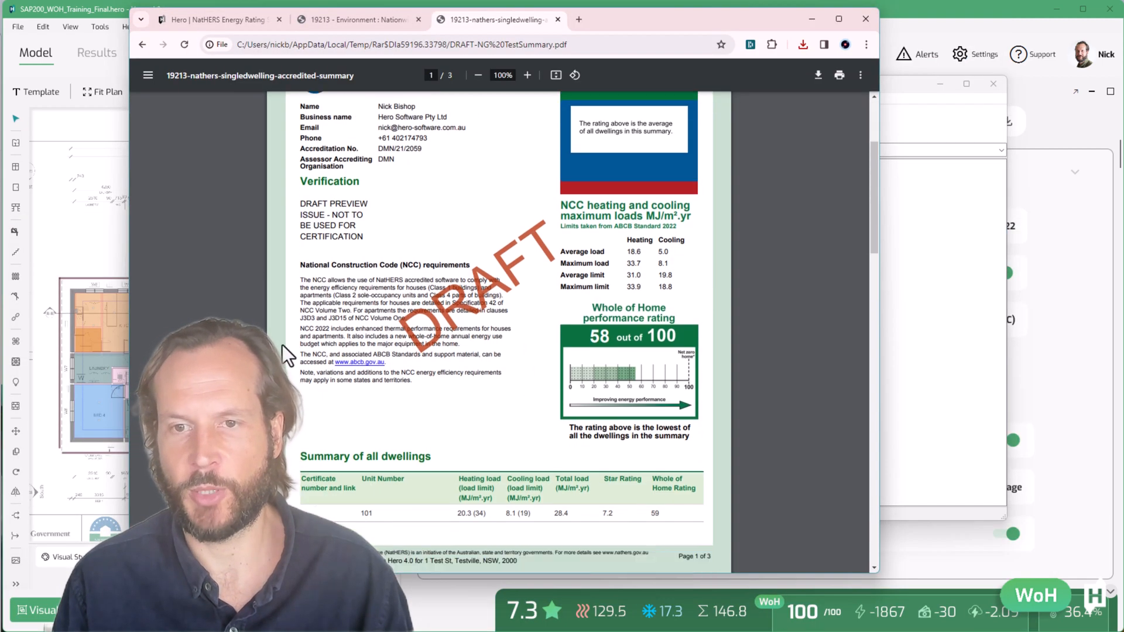
scroll(504, 425, down, 5)
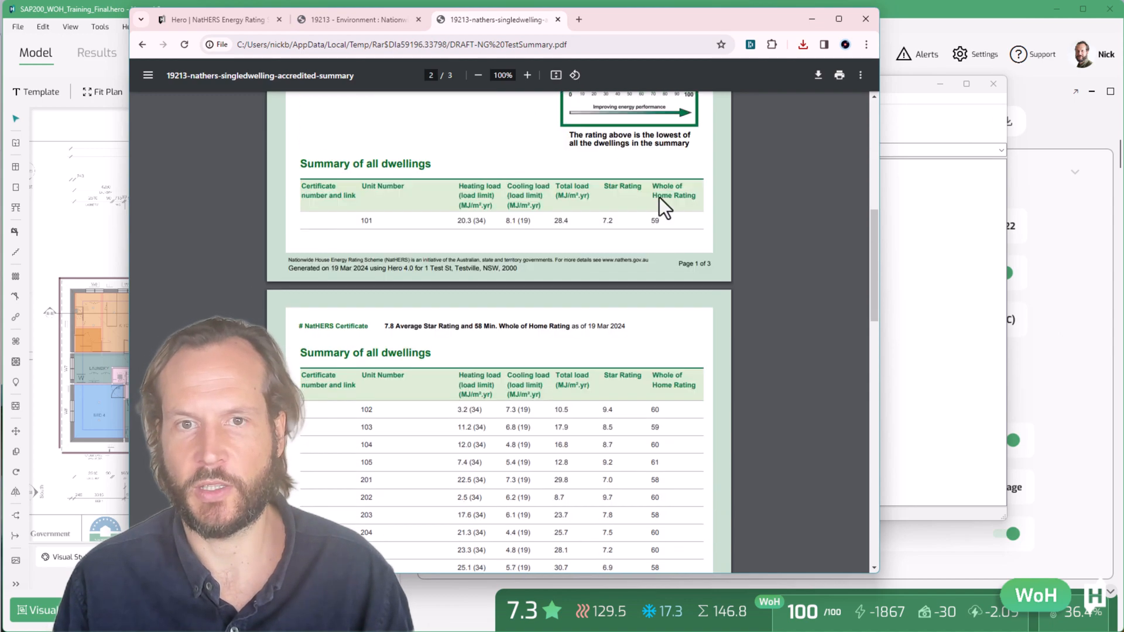
scroll(674, 404, down, 5)
scroll(678, 408, up, 1)
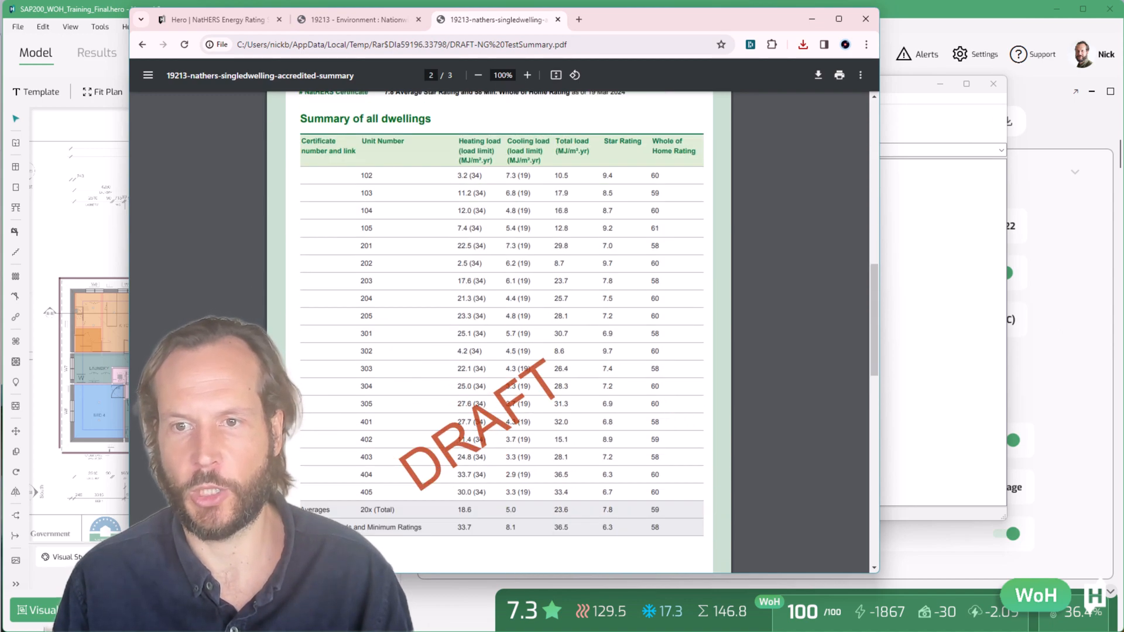